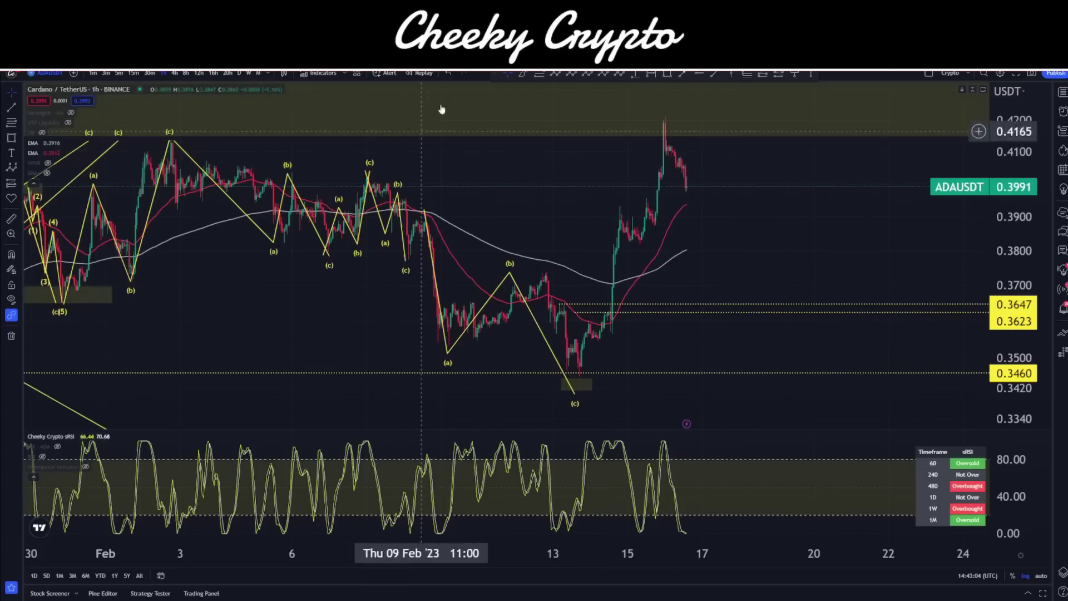
- Look over the ADAUSDT chart on the daily and 4-hour timeframes and return to the 1-hour chart
{"action": "left_click", "coordinate": [239, 73]}
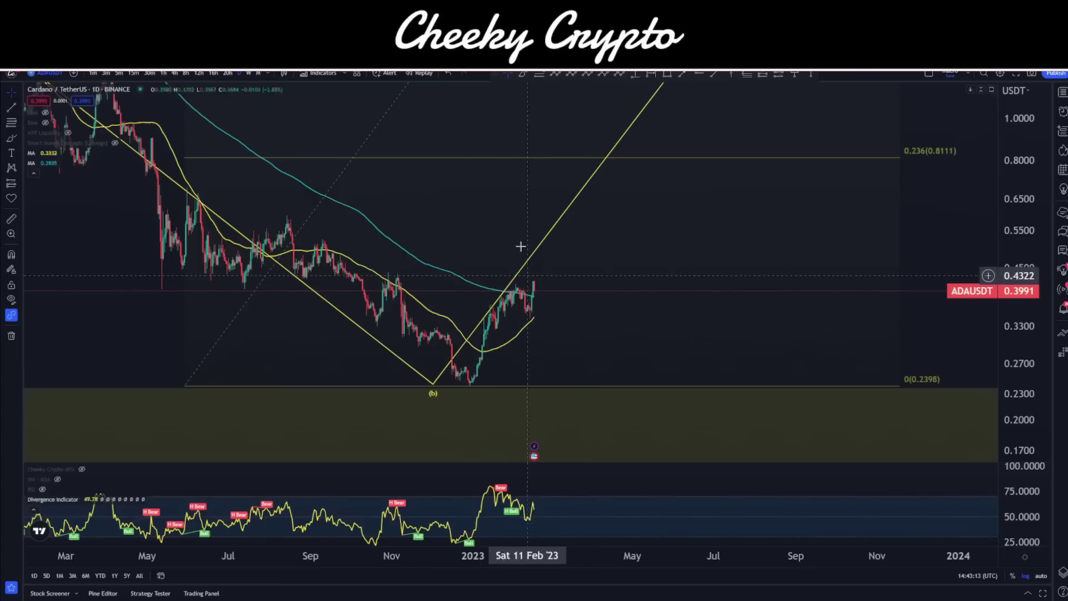
{"action": "left_click", "coordinate": [175, 72]}
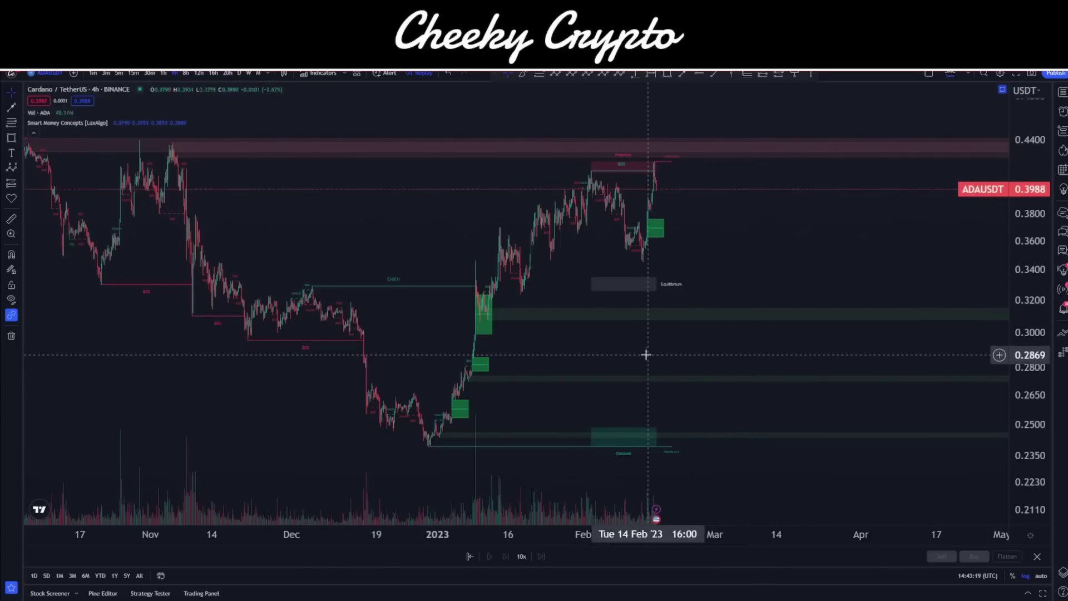
{"action": "key", "text": "ctrl+Tab"}
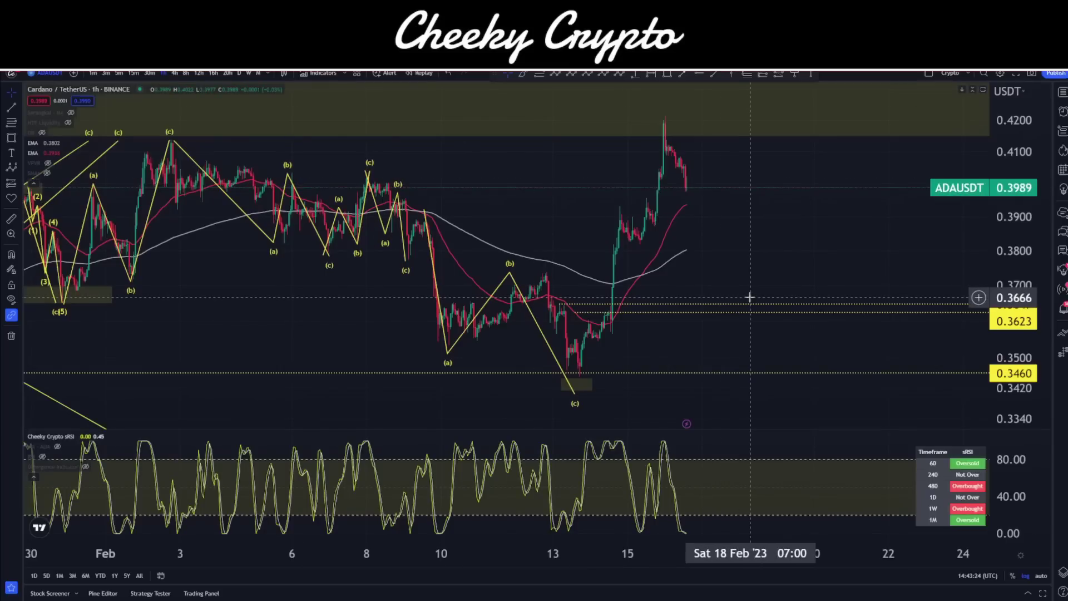
- Examine the large shaded zone below the 0.4400 level and its price boundaries against the recent highs
{"action": "left_click_drag", "start_coordinate": [727, 262], "coordinate": [667, 254]}
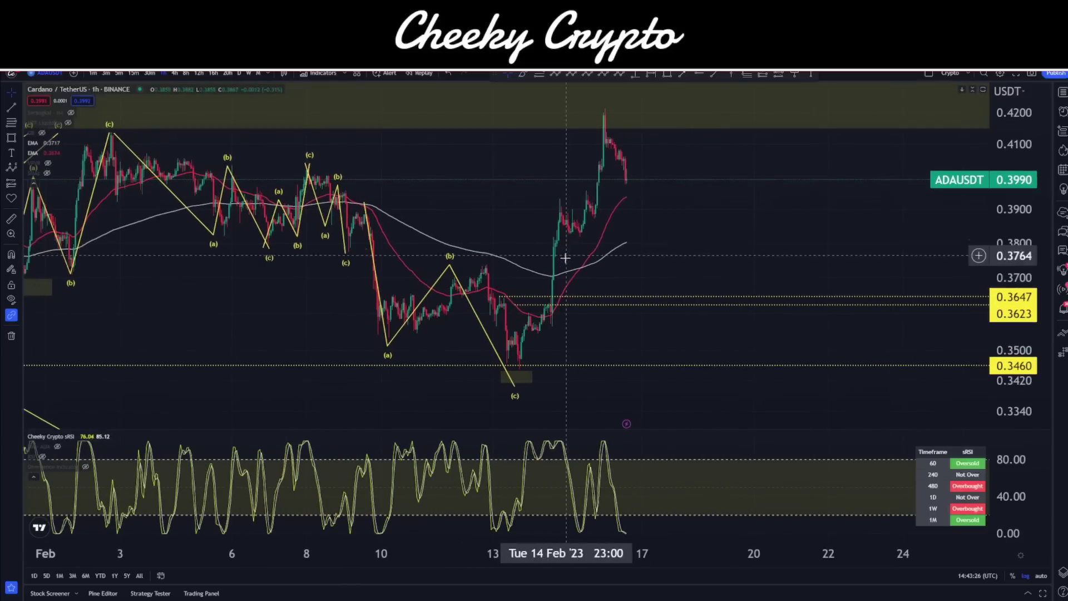
{"action": "scroll", "coordinate": [978, 162], "scroll_direction": "down", "scroll_amount": 5}
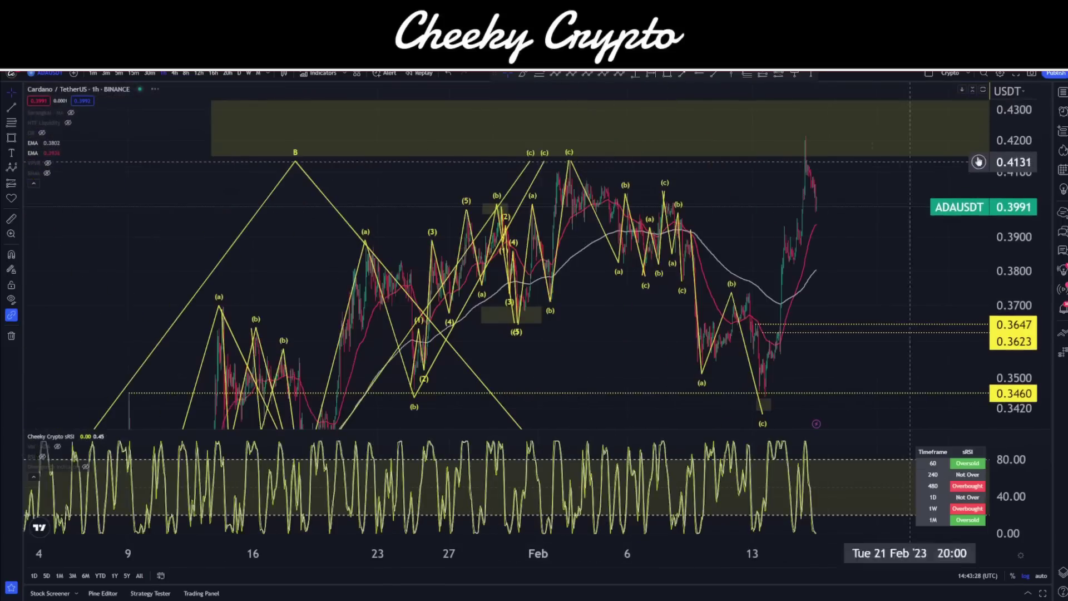
{"action": "left_click_drag", "start_coordinate": [978, 162], "coordinate": [990, 233]}
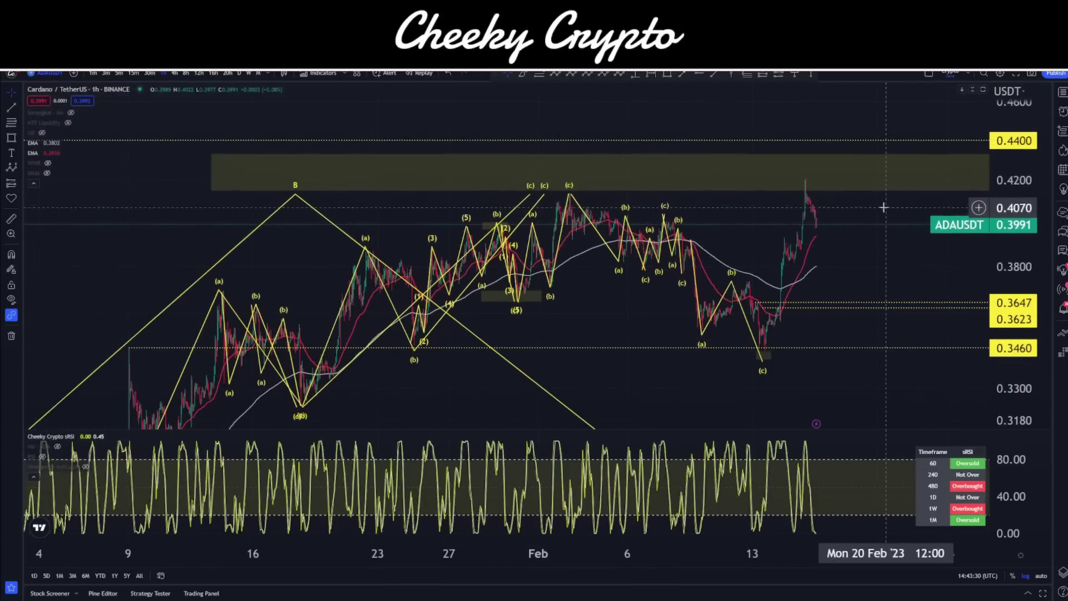
{"action": "left_click_drag", "start_coordinate": [651, 175], "coordinate": [550, 179]}
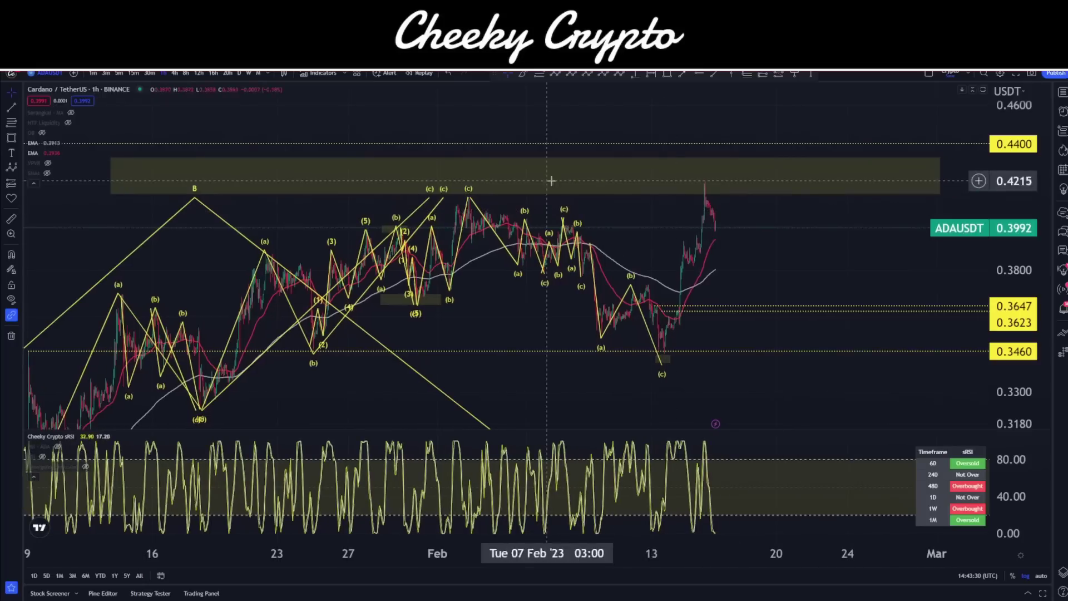
{"action": "left_click", "coordinate": [615, 193]}
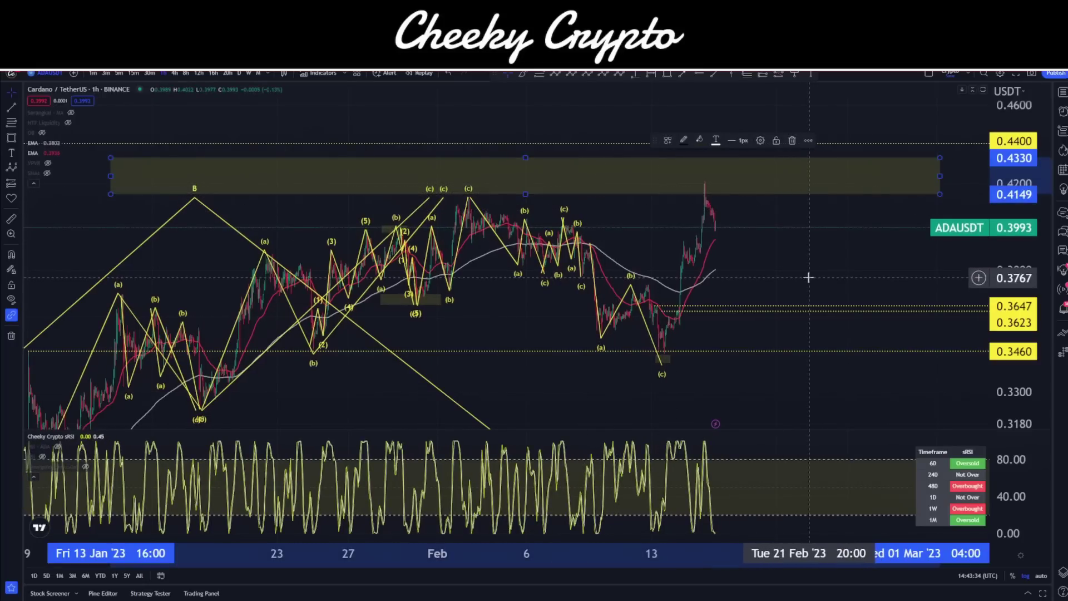
{"action": "left_click", "coordinate": [758, 209]}
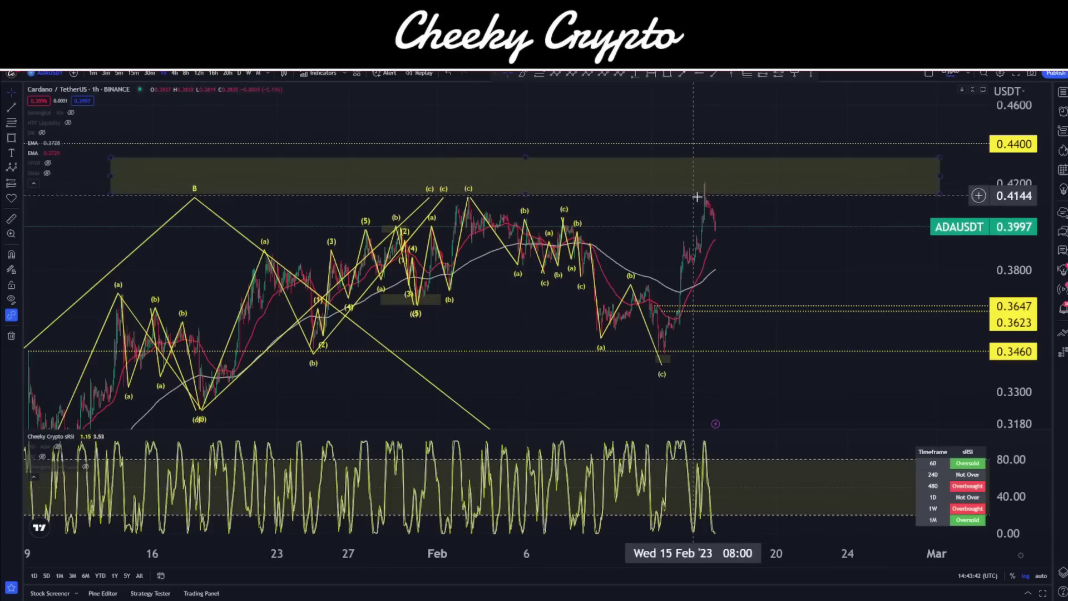
{"action": "left_click_drag", "start_coordinate": [708, 183], "coordinate": [716, 195]}
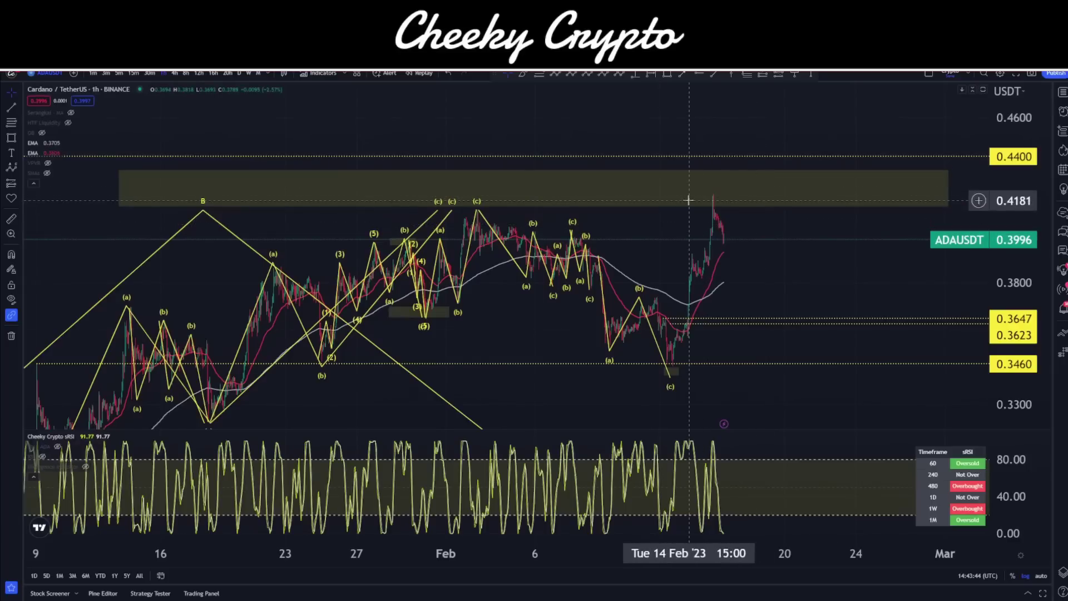
- Add a text label reading "Supply Zone" inside the large shaded zone below 0.4400 and move it to the zone's vertical middle
{"action": "left_click", "coordinate": [811, 74]}
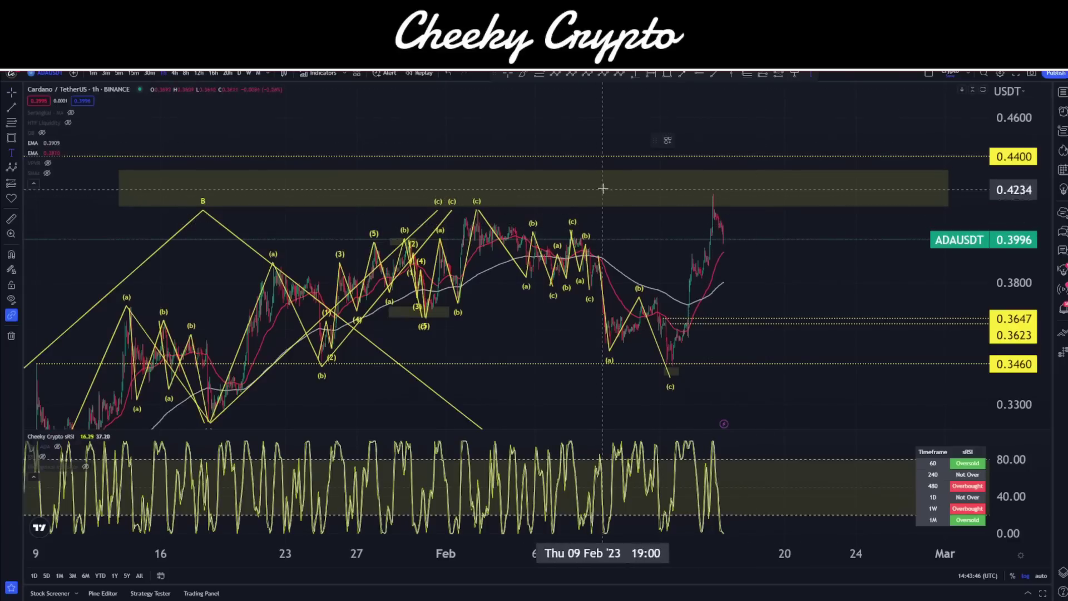
{"action": "left_click", "coordinate": [608, 193]}
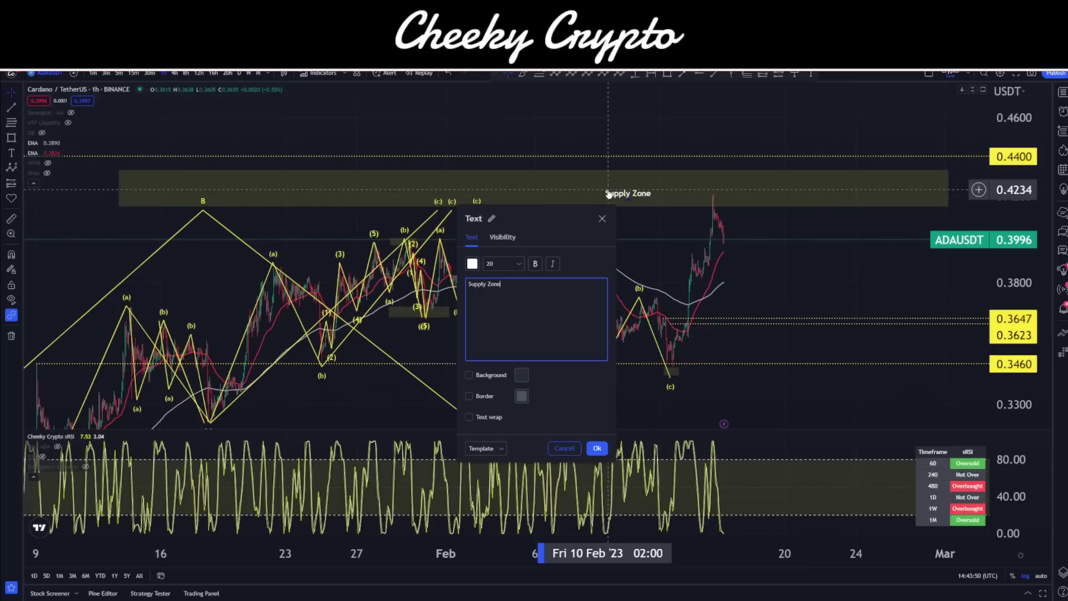
{"action": "left_click", "coordinate": [596, 448]}
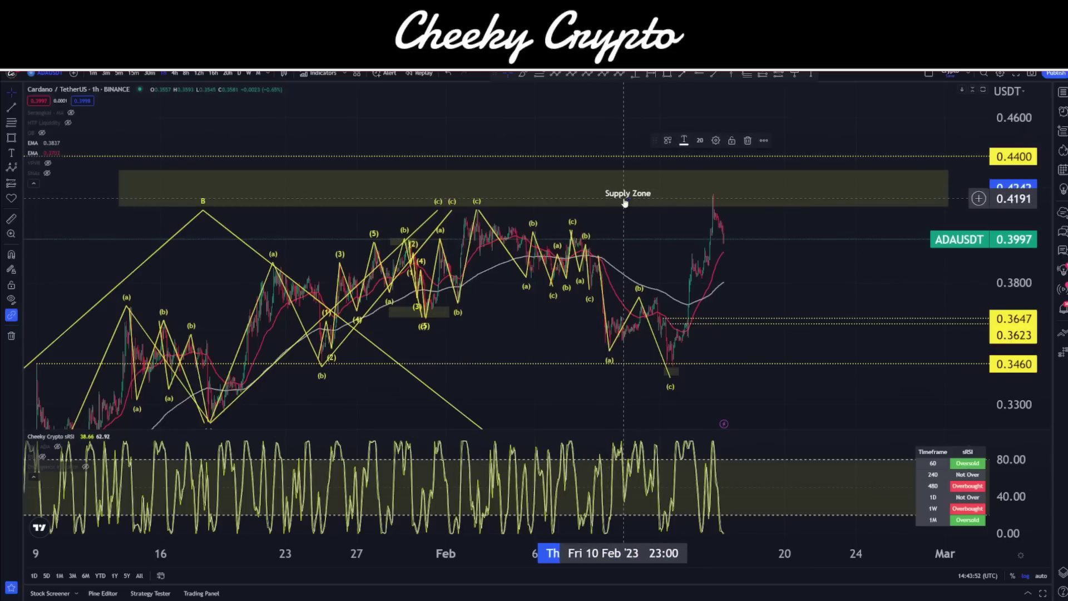
{"action": "left_click_drag", "start_coordinate": [625, 202], "coordinate": [607, 193]}
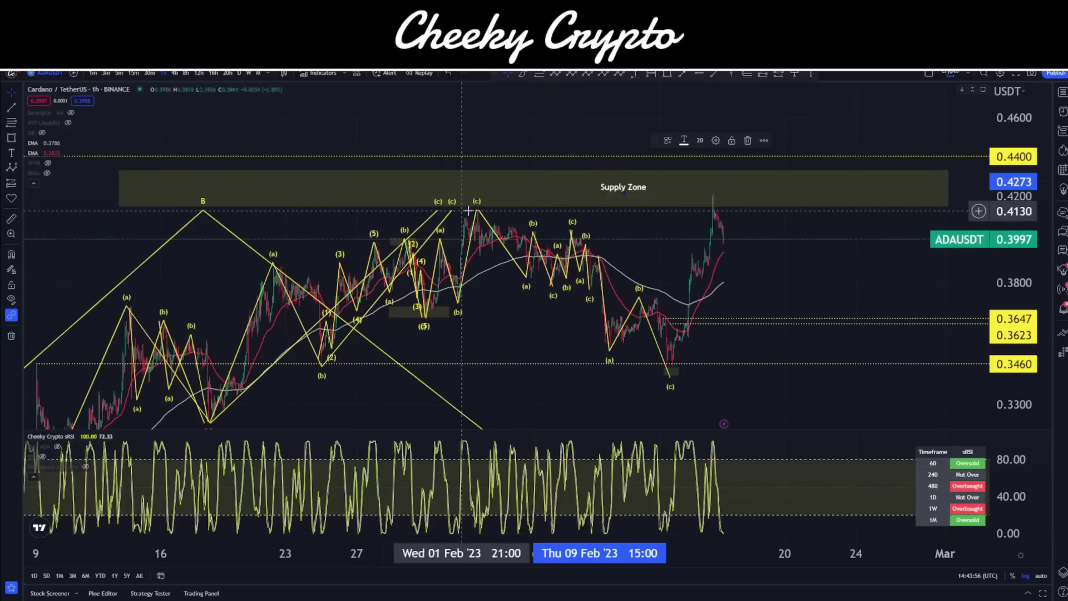
{"action": "left_click", "coordinate": [554, 73]}
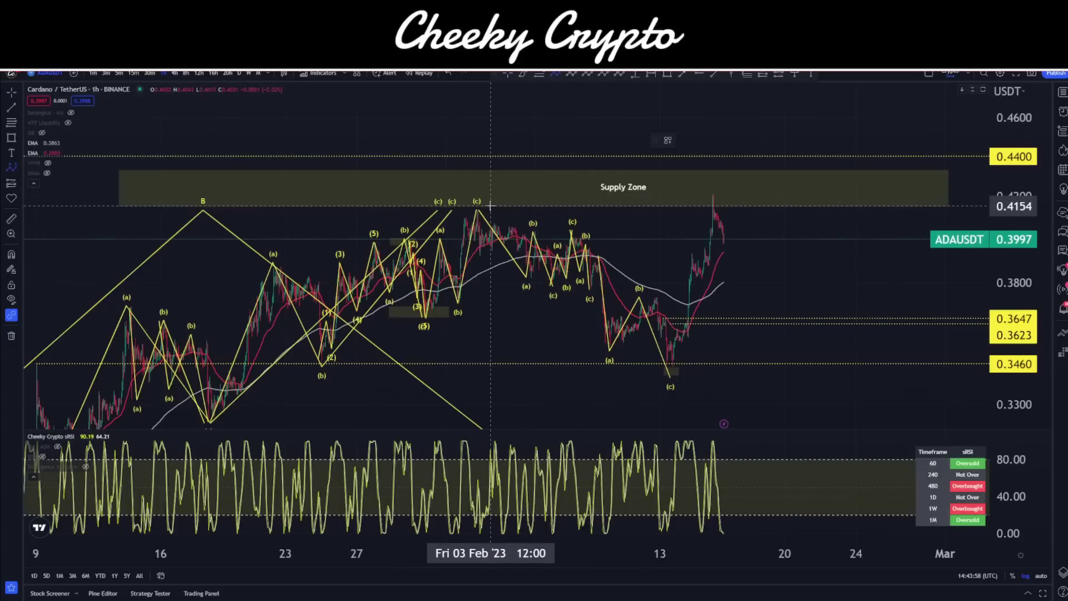
{"action": "left_click", "coordinate": [490, 206]}
{"action": "left_click", "coordinate": [622, 376]}
{"action": "left_click", "coordinate": [700, 255]}
{"action": "left_click", "coordinate": [826, 416]}
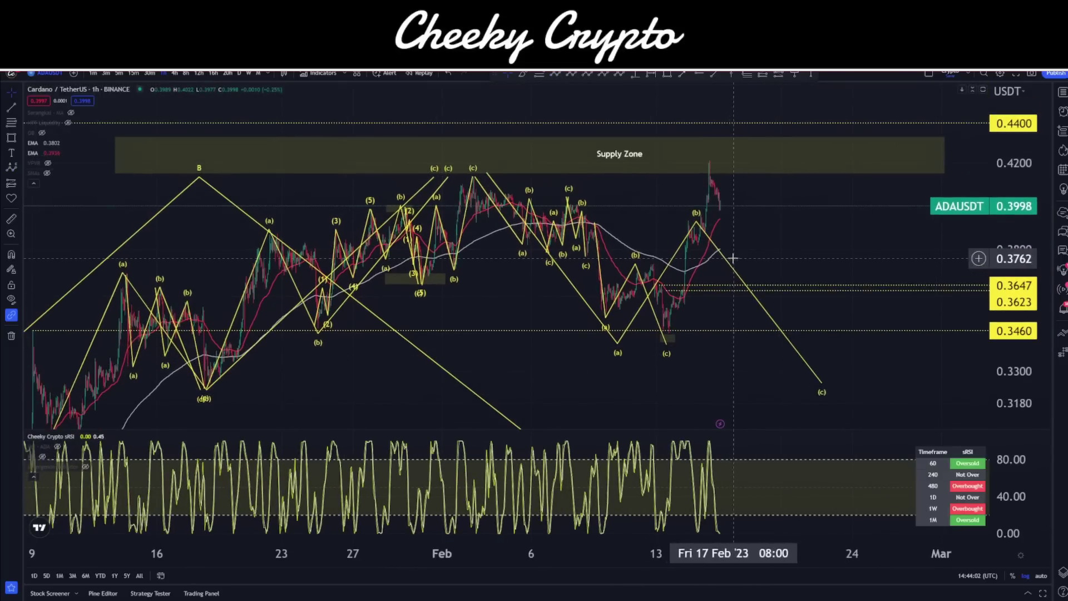
{"action": "key", "text": "Delete"}
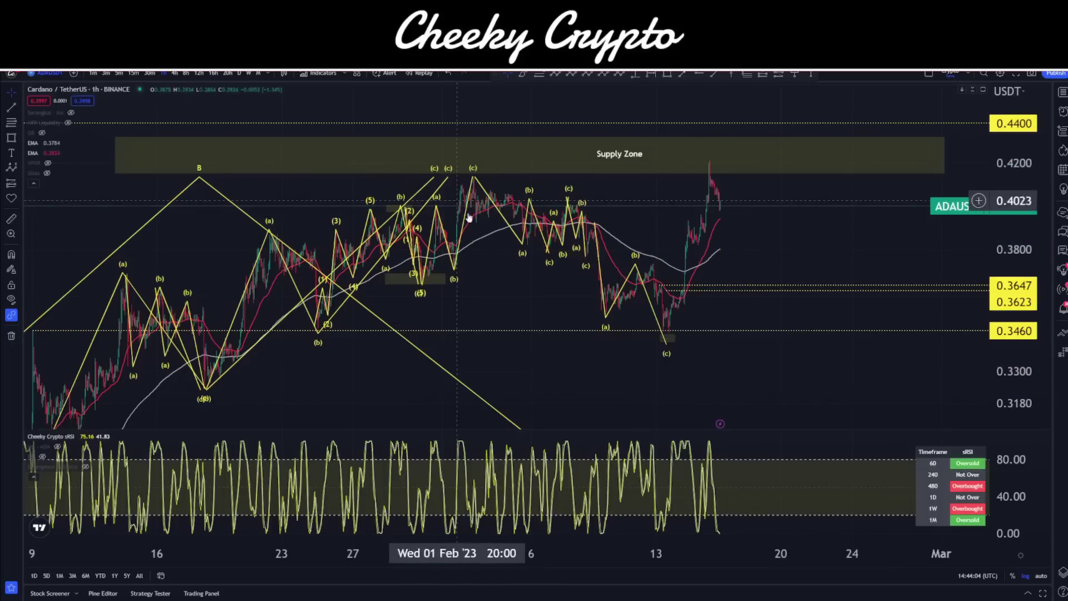
- Draw an ABC correction wave from the early February high at about 0.4148 down to a (c) point below the 0.3460 level
{"action": "left_click", "coordinate": [554, 73]}
{"action": "left_click", "coordinate": [468, 174]}
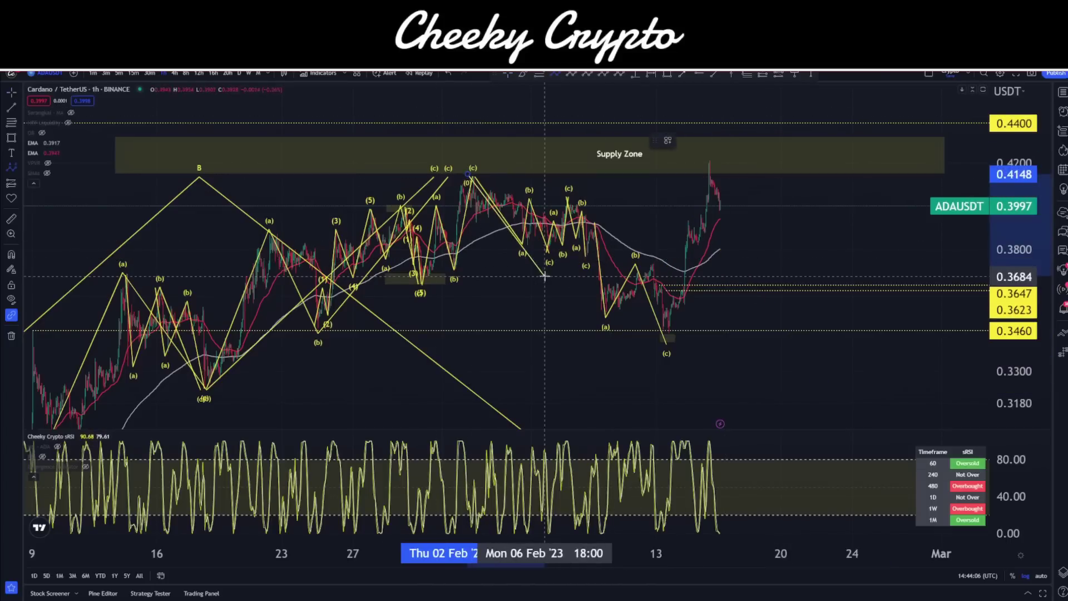
{"action": "left_click", "coordinate": [521, 272]}
{"action": "left_click", "coordinate": [584, 209]}
{"action": "left_click", "coordinate": [649, 347]}
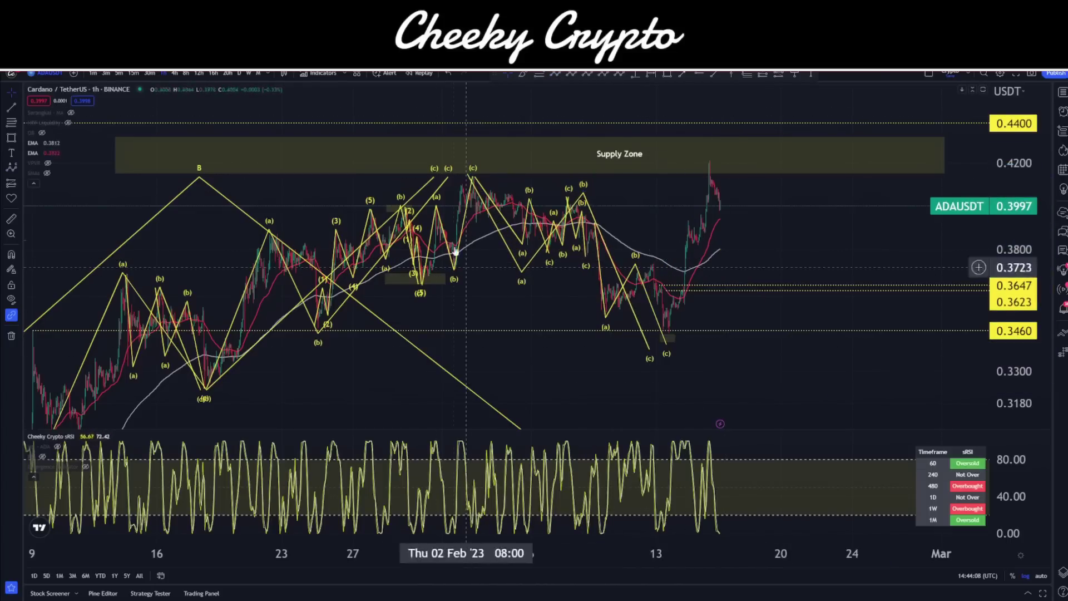
- Examine the small shaded box just below the 0.3460 level and its price range against the 13 February low
{"action": "scroll", "coordinate": [707, 358], "scroll_direction": "up", "scroll_amount": 10}
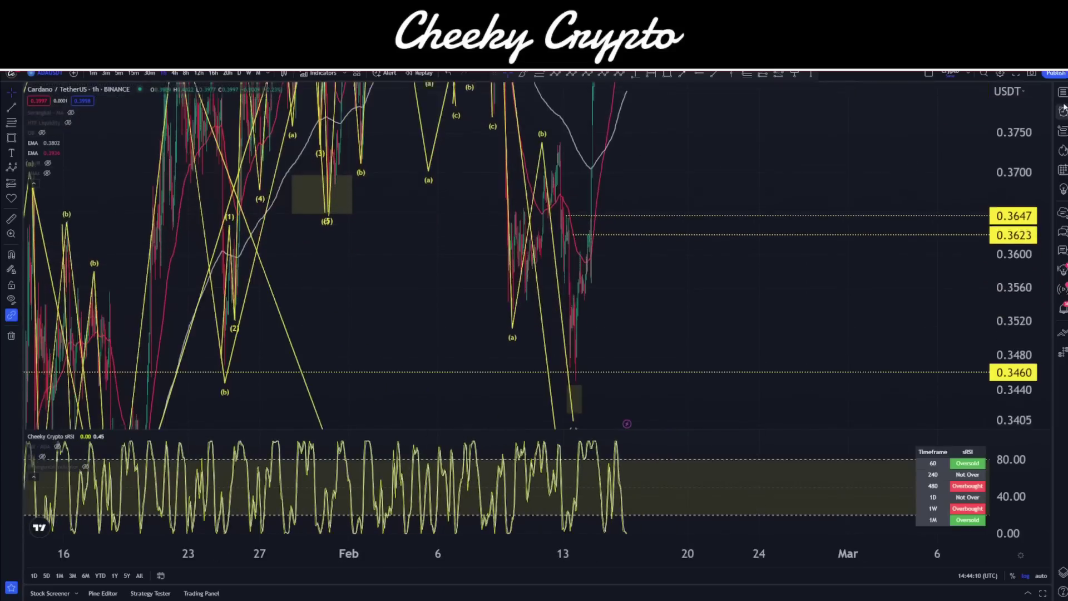
{"action": "scroll", "coordinate": [415, 312], "scroll_direction": "up", "scroll_amount": 5}
{"action": "left_click_drag", "start_coordinate": [415, 312], "coordinate": [577, 267]}
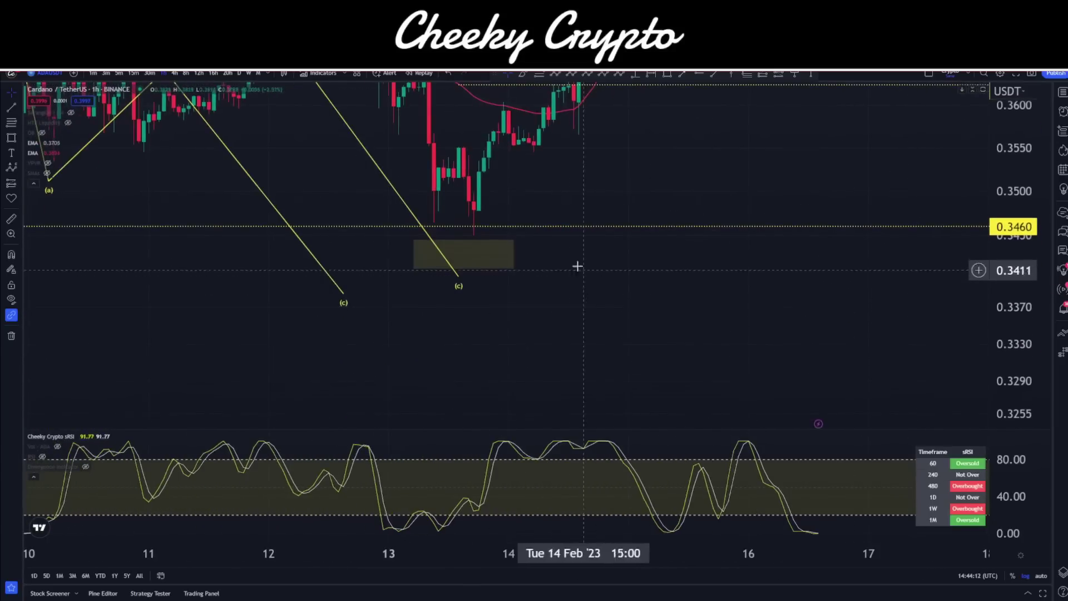
{"action": "left_click", "coordinate": [516, 252]}
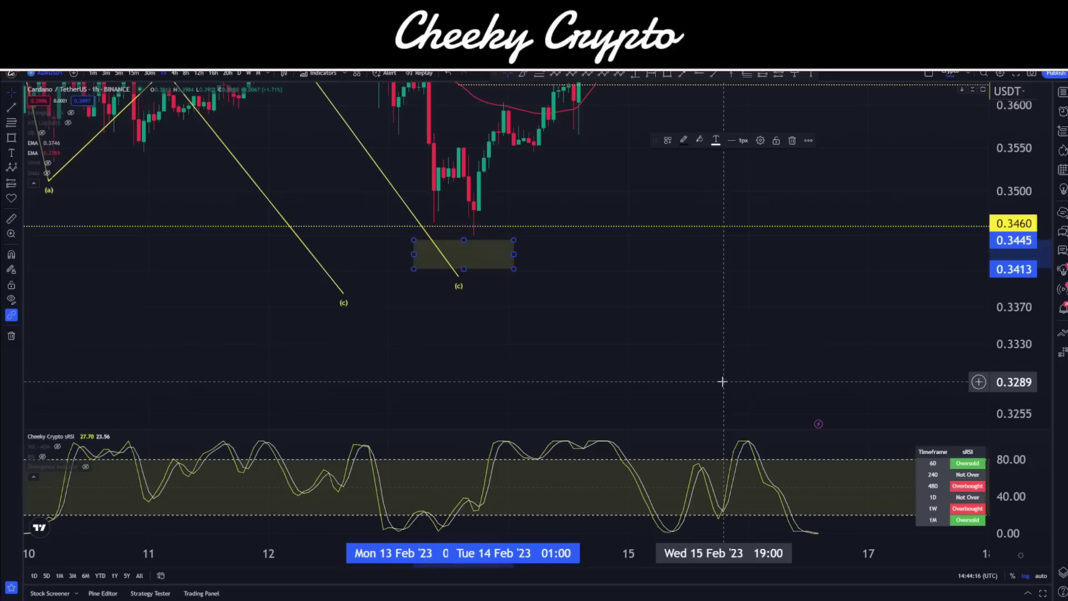
{"action": "left_click_drag", "start_coordinate": [709, 369], "coordinate": [712, 417]}
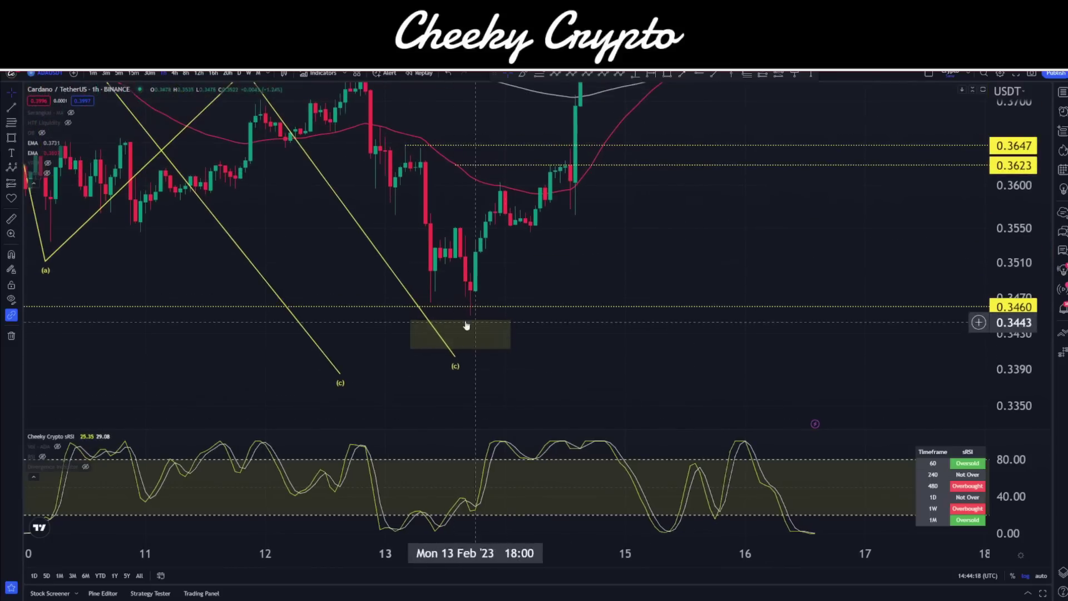
{"action": "left_click_drag", "start_coordinate": [556, 344], "coordinate": [640, 371]}
- Review the wave counts from December to mid-February, including the price action between the supply zone and the 0.3460 level
{"action": "scroll", "coordinate": [807, 251], "scroll_direction": "down", "scroll_amount": 5}
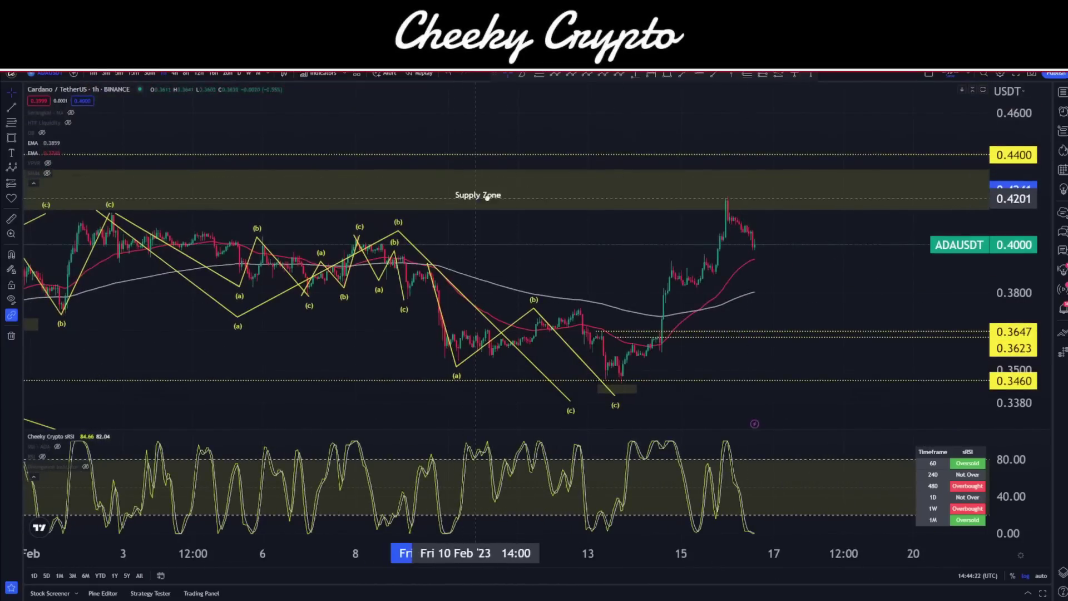
{"action": "scroll", "coordinate": [581, 222], "scroll_direction": "down", "scroll_amount": 4}
{"action": "scroll", "coordinate": [773, 244], "scroll_direction": "right", "scroll_amount": 5}
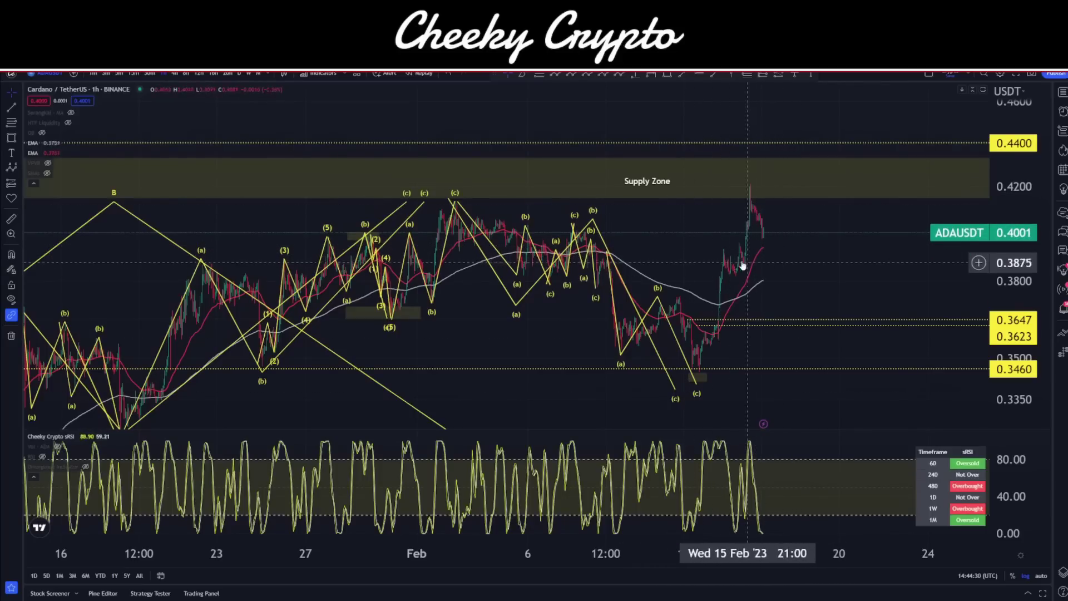
{"action": "scroll", "coordinate": [612, 342], "scroll_direction": "down", "scroll_amount": 5}
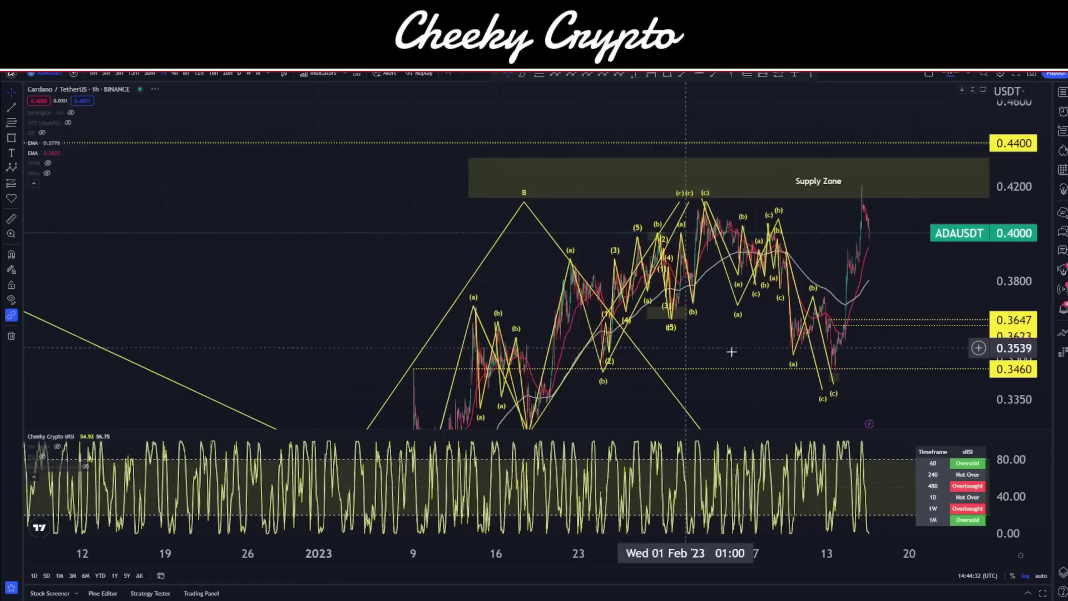
{"action": "left_click_drag", "start_coordinate": [734, 335], "coordinate": [567, 248]}
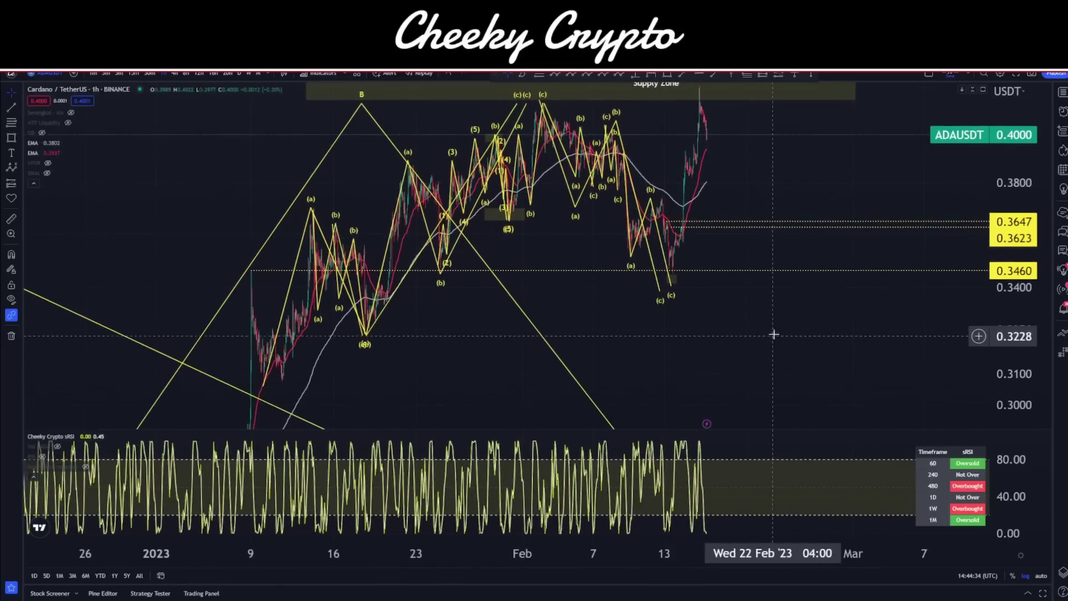
{"action": "left_click_drag", "start_coordinate": [552, 334], "coordinate": [520, 376]}
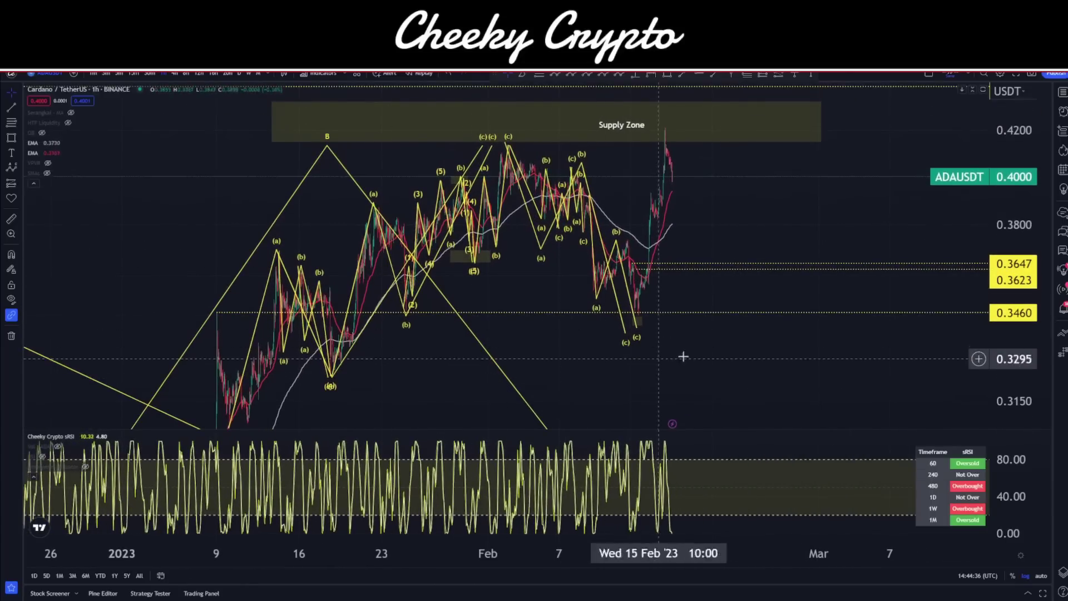
{"action": "left_click_drag", "start_coordinate": [760, 361], "coordinate": [783, 383]}
{"action": "scroll", "coordinate": [783, 384], "scroll_direction": "down", "scroll_amount": 3}
{"action": "scroll", "coordinate": [851, 393], "scroll_direction": "down", "scroll_amount": 3}
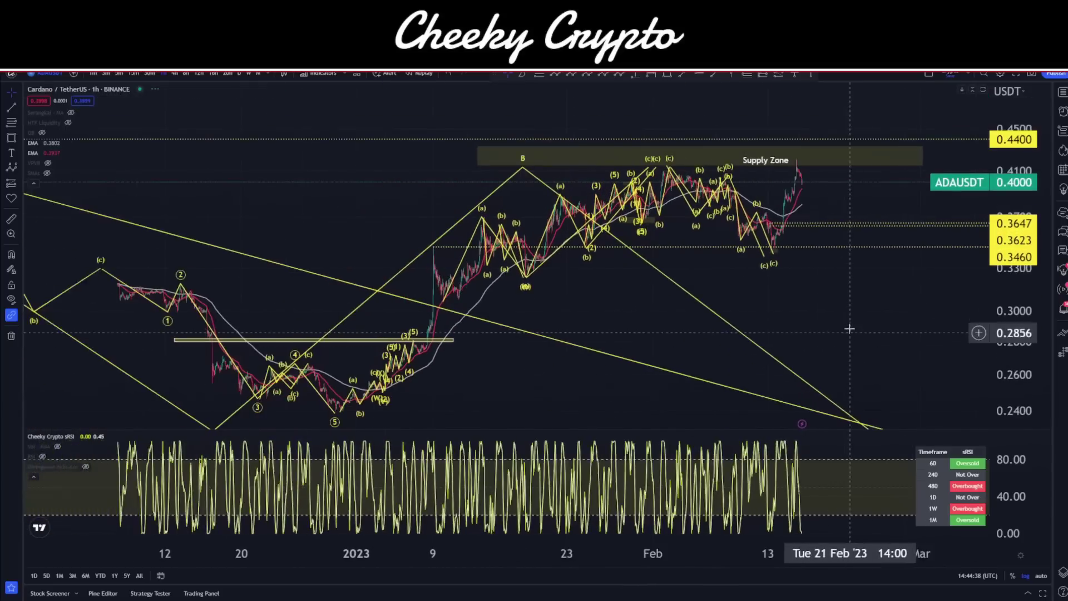
{"action": "left_click_drag", "start_coordinate": [799, 268], "coordinate": [739, 269]}
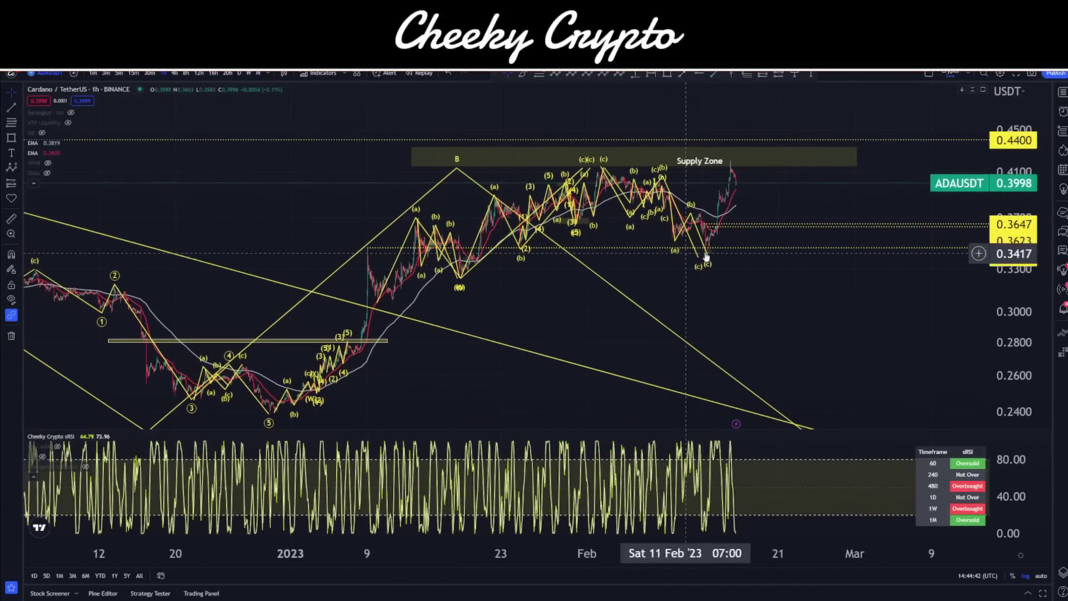
{"action": "left_click_drag", "start_coordinate": [845, 328], "coordinate": [695, 309]}
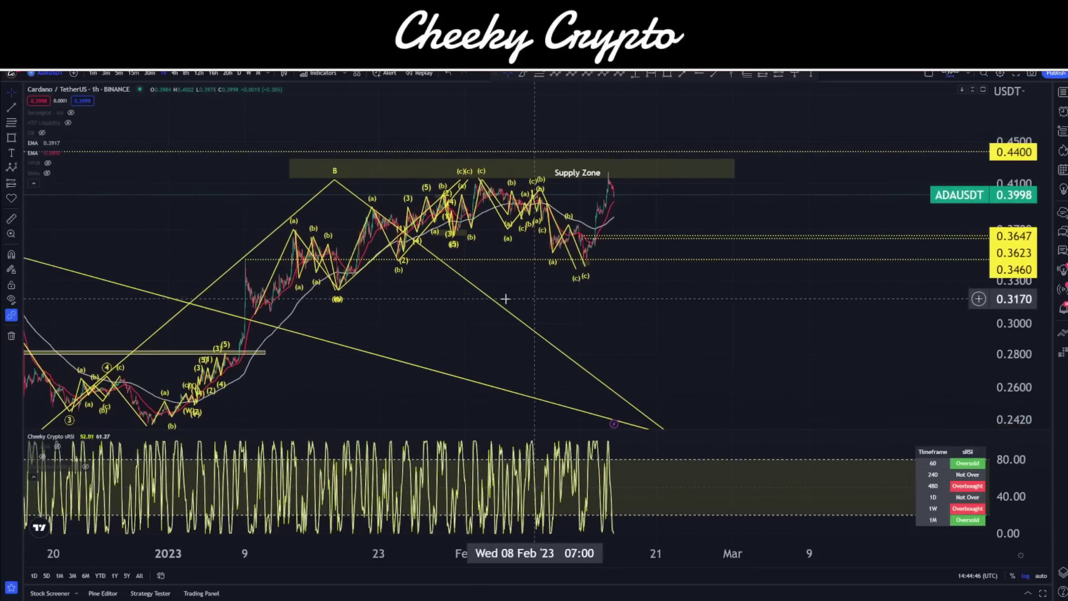
- Select the large A-B wave drawing and trace its legs back to the November 2022 high
{"action": "scroll", "coordinate": [393, 352], "scroll_direction": "down", "scroll_amount": 4}
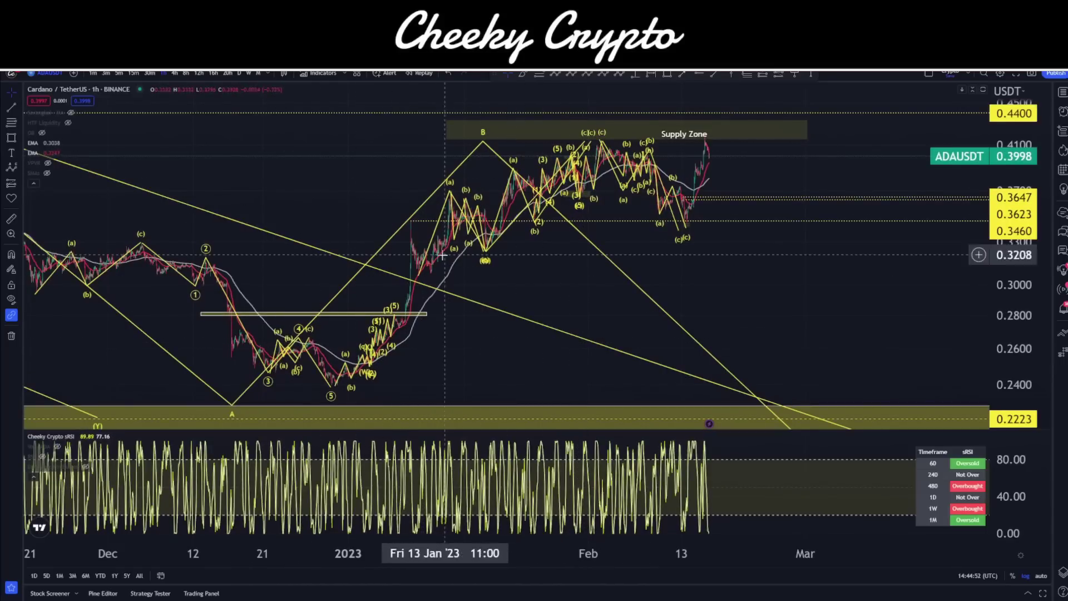
{"action": "left_click", "coordinate": [477, 157]}
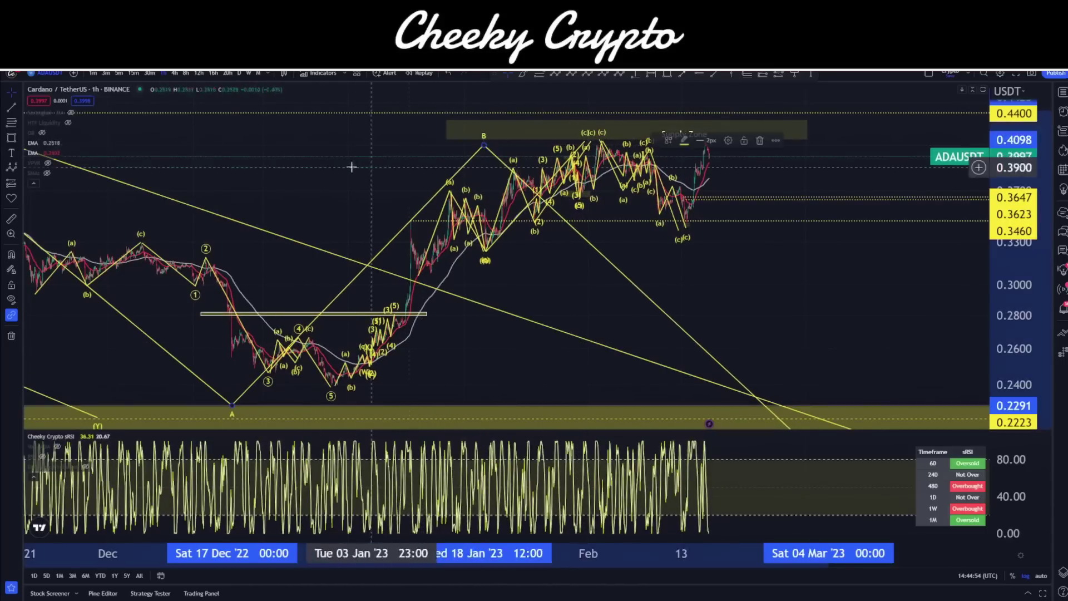
{"action": "scroll", "coordinate": [374, 115], "scroll_direction": "down", "scroll_amount": 3}
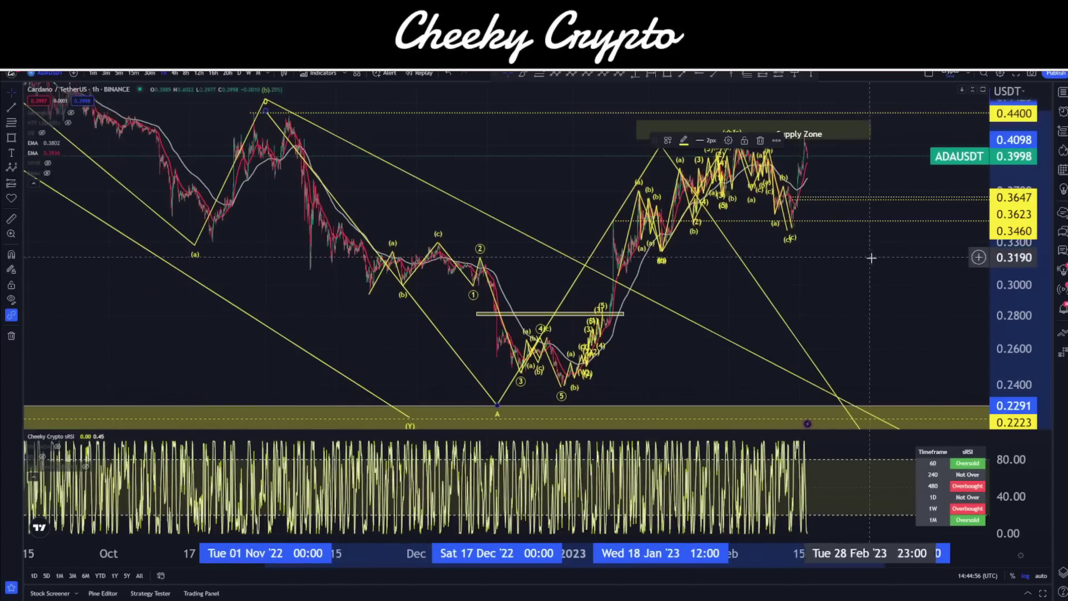
{"action": "left_click_drag", "start_coordinate": [872, 256], "coordinate": [807, 289]}
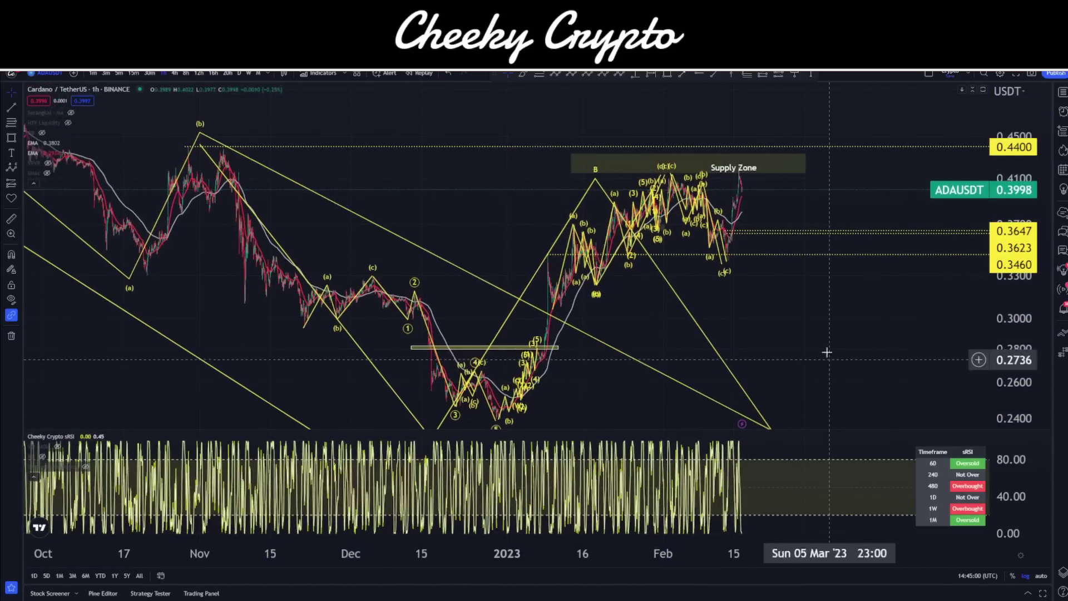
- Compare the projected C leg into the lower shaded zone around 0.2223 with the recent price action under the Supply Zone
{"action": "left_click_drag", "start_coordinate": [826, 353], "coordinate": [810, 289]}
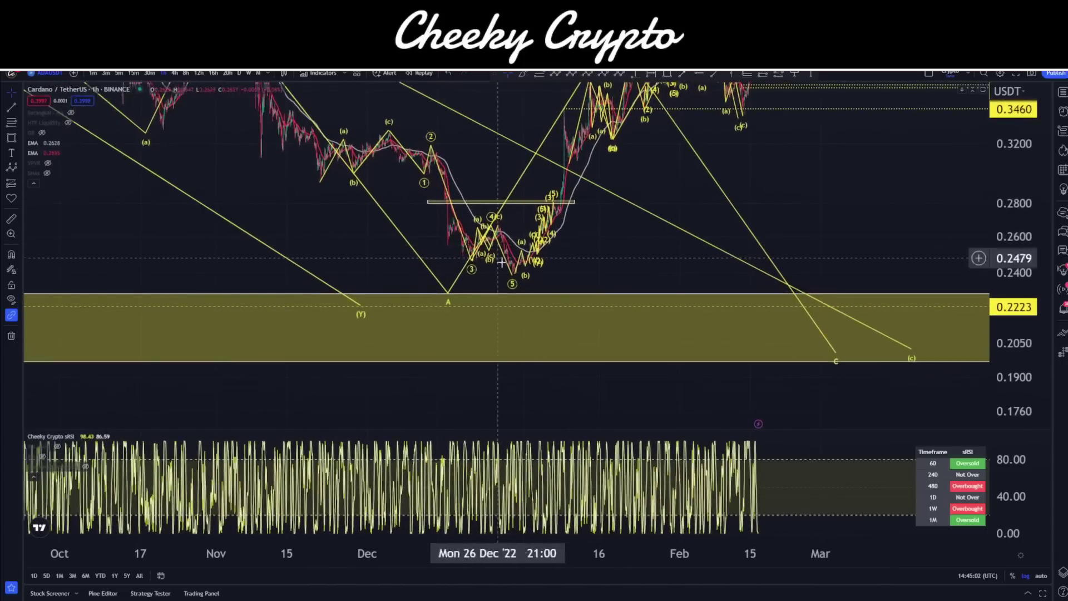
{"action": "left_click_drag", "start_coordinate": [567, 253], "coordinate": [445, 322]}
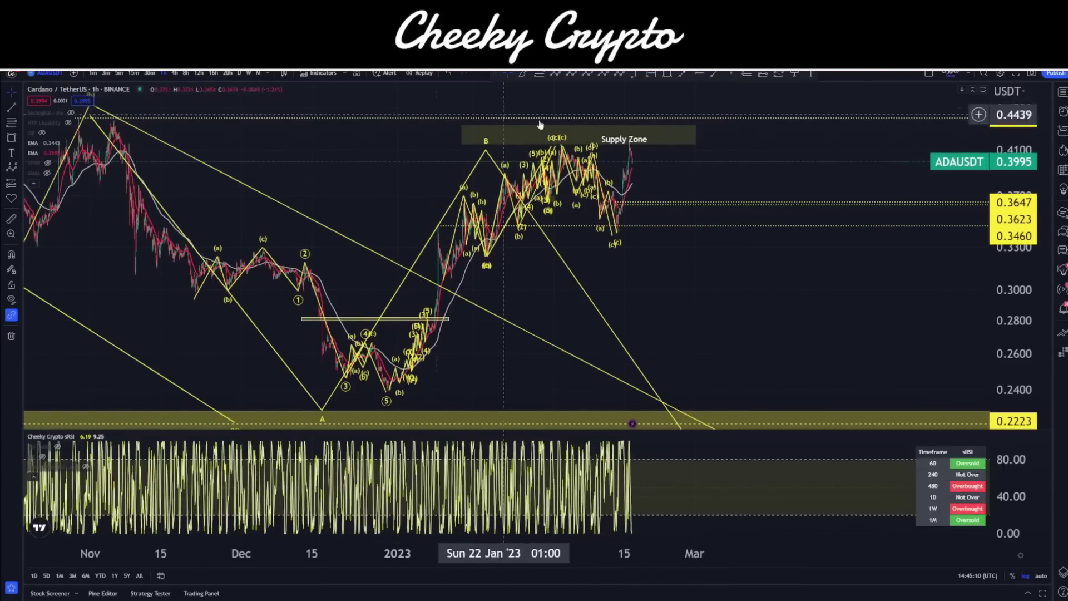
{"action": "left_click_drag", "start_coordinate": [648, 305], "coordinate": [668, 112]}
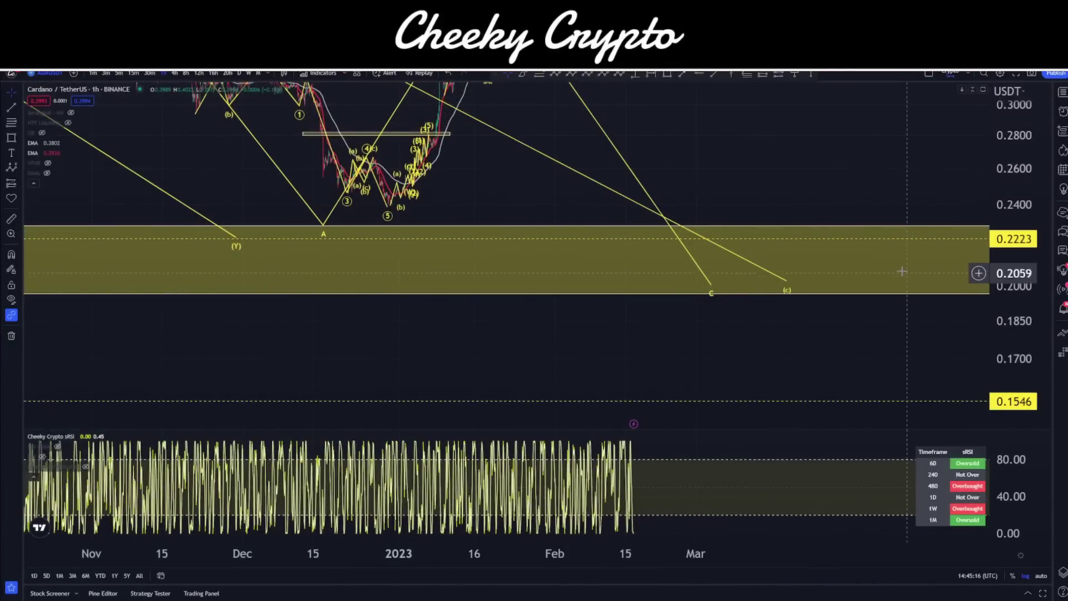
{"action": "left_click_drag", "start_coordinate": [837, 160], "coordinate": [872, 196]}
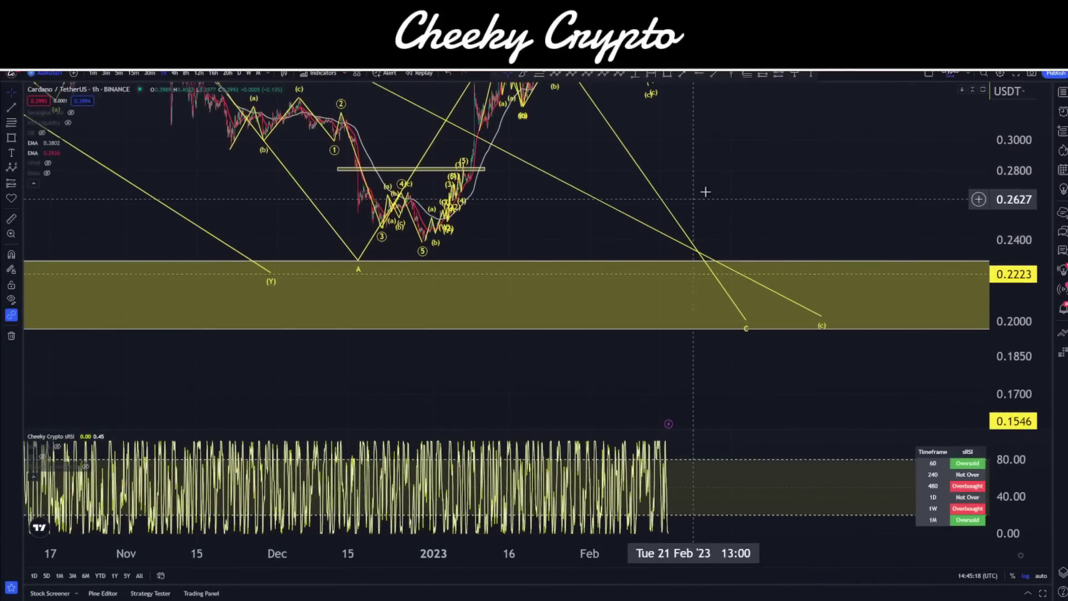
{"action": "left_click_drag", "start_coordinate": [483, 212], "coordinate": [525, 238]}
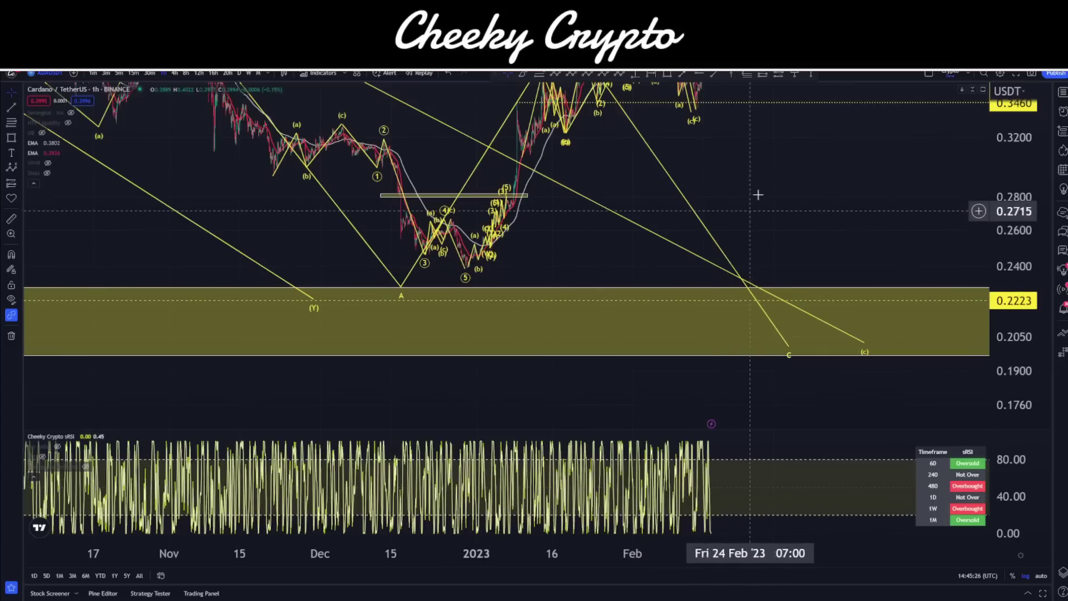
{"action": "left_click_drag", "start_coordinate": [758, 194], "coordinate": [645, 340]}
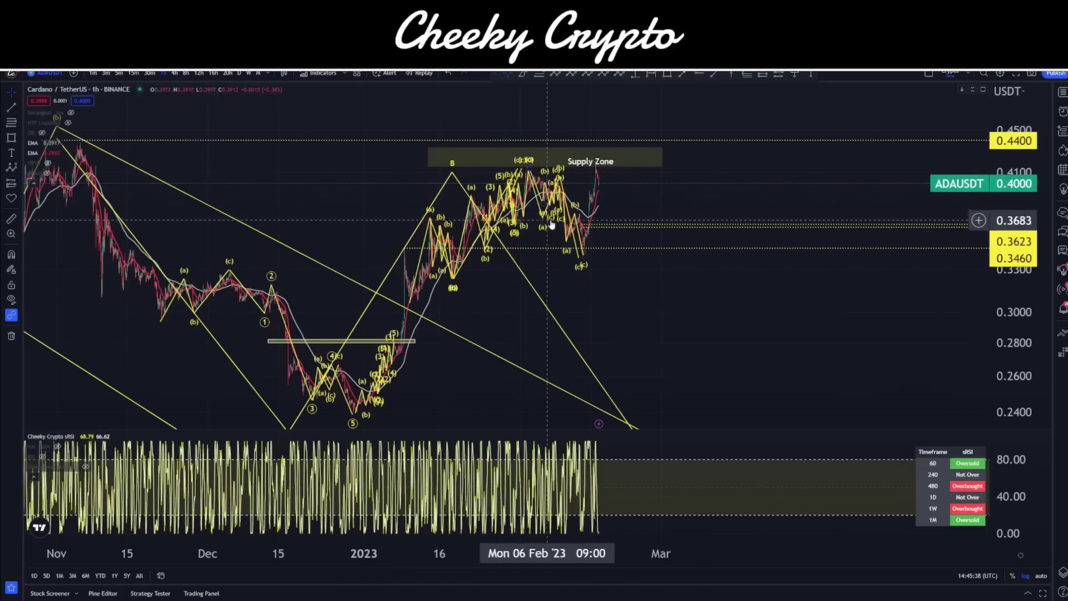
{"action": "left_click_drag", "start_coordinate": [588, 250], "coordinate": [717, 308]}
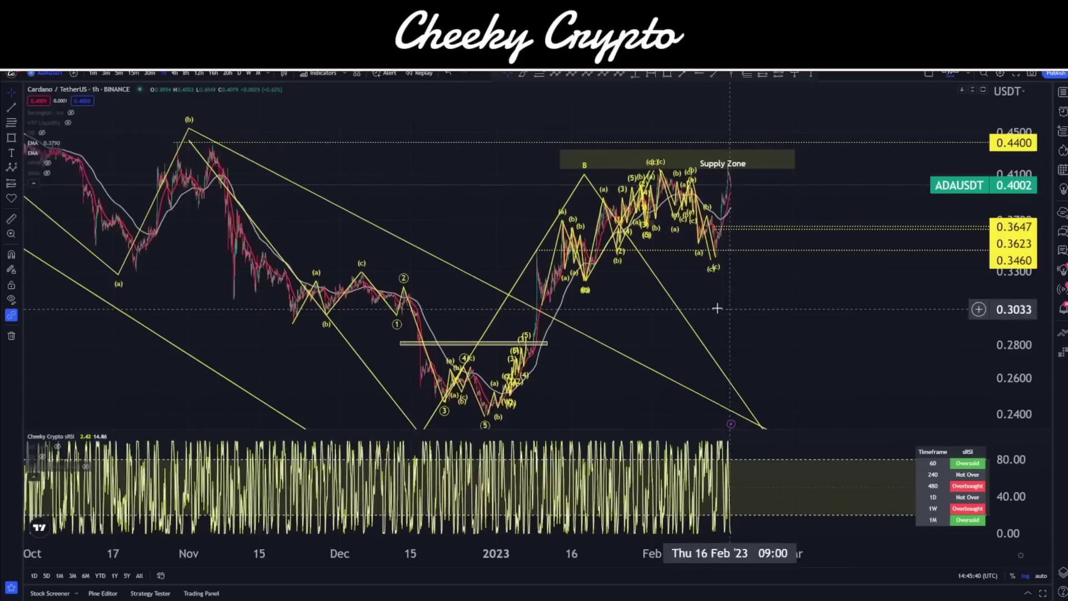
{"action": "scroll", "coordinate": [717, 308], "scroll_direction": "up", "scroll_amount": 5}
{"action": "scroll", "coordinate": [477, 310], "scroll_direction": "left", "scroll_amount": 5}
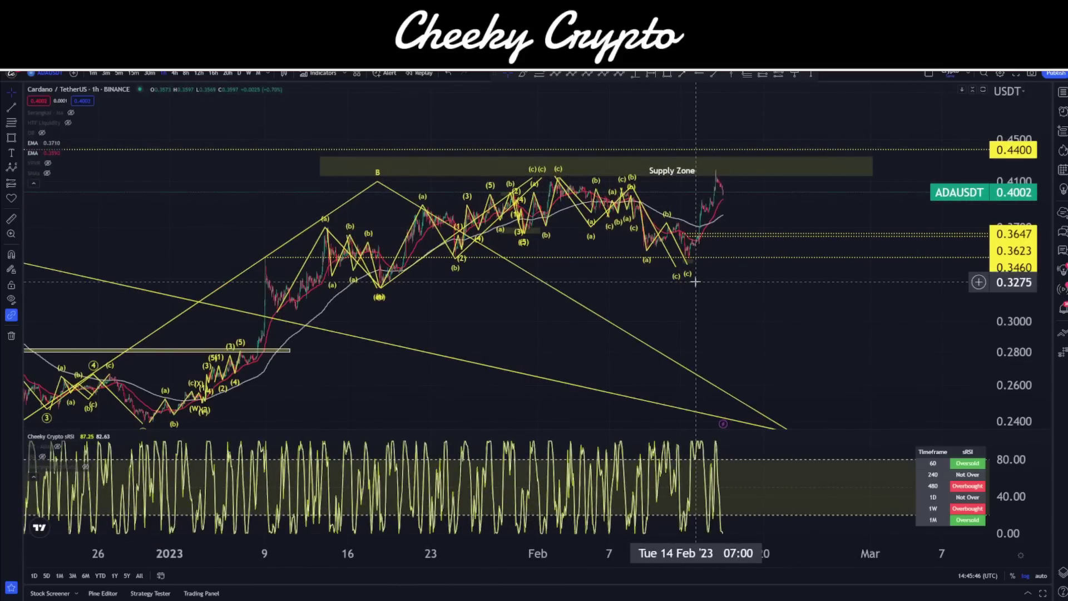
{"action": "left_click_drag", "start_coordinate": [732, 317], "coordinate": [563, 361]}
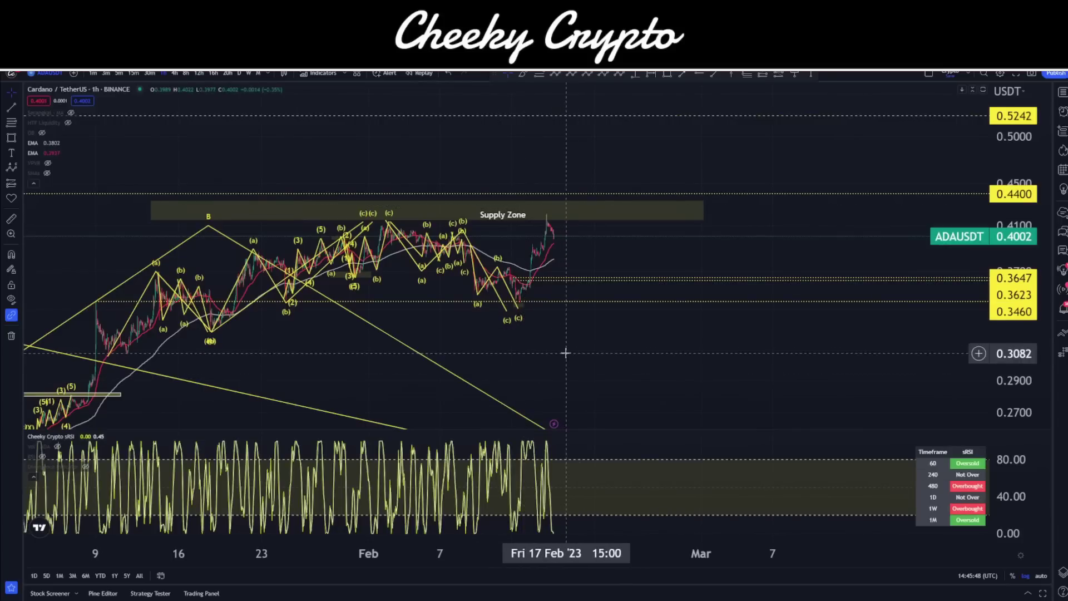
{"action": "left_click_drag", "start_coordinate": [536, 315], "coordinate": [724, 319]}
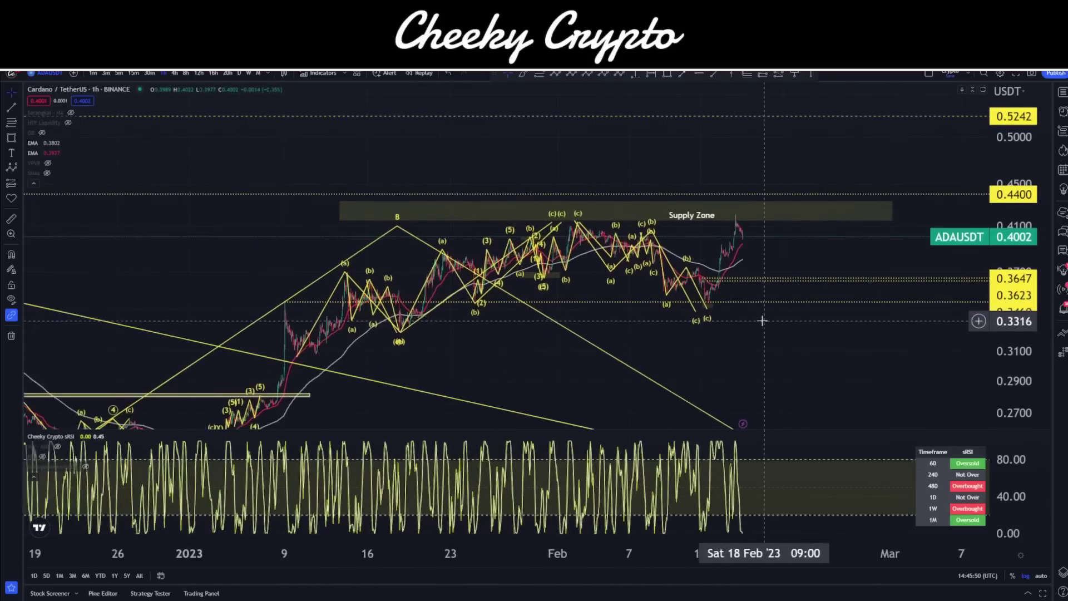
- Draw a five-wave Elliott impulse from the 13 February low at about 0.3445 up to wave (5) at about 0.4207 in the Supply Zone
{"action": "scroll", "coordinate": [933, 347], "scroll_direction": "up", "scroll_amount": 3}
{"action": "left_click_drag", "start_coordinate": [667, 267], "coordinate": [638, 256]}
{"action": "scroll", "coordinate": [546, 254], "scroll_direction": "up", "scroll_amount": 3}
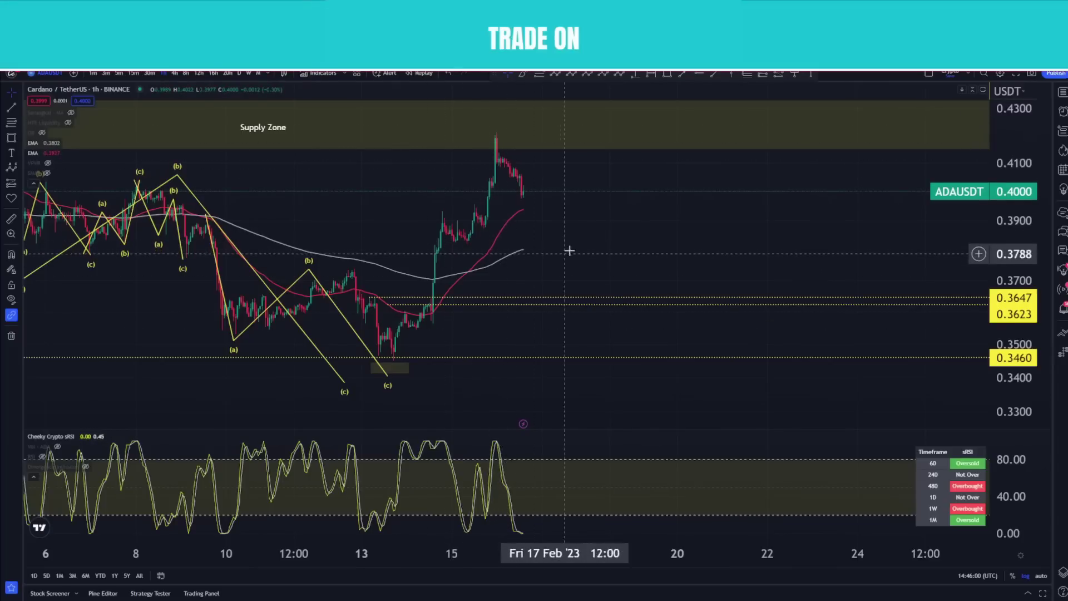
{"action": "left_click_drag", "start_coordinate": [568, 250], "coordinate": [679, 269]}
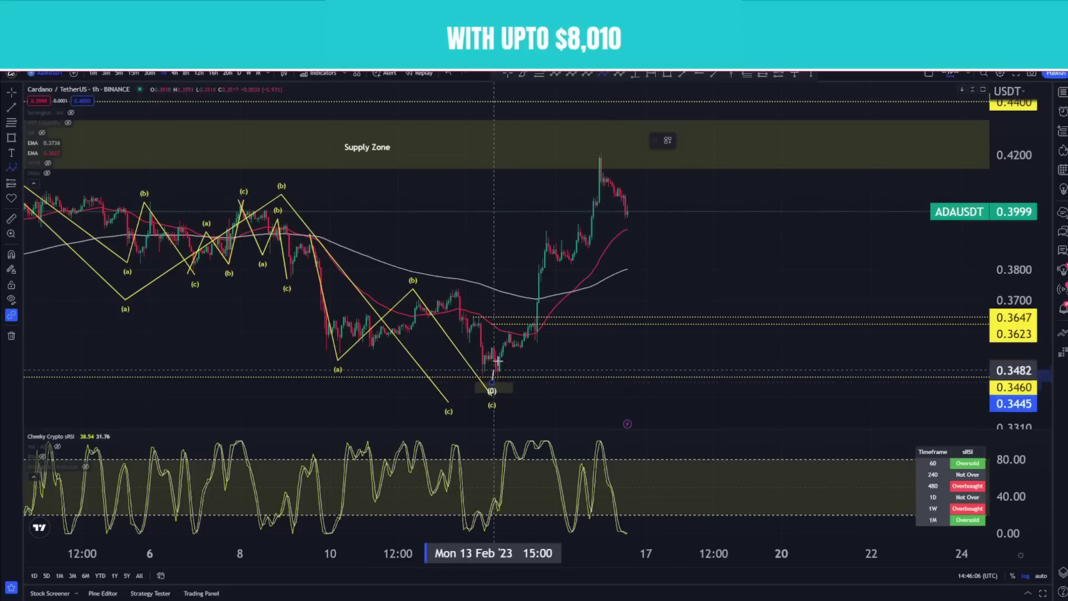
{"action": "left_click", "coordinate": [505, 324]}
{"action": "left_click", "coordinate": [519, 362]}
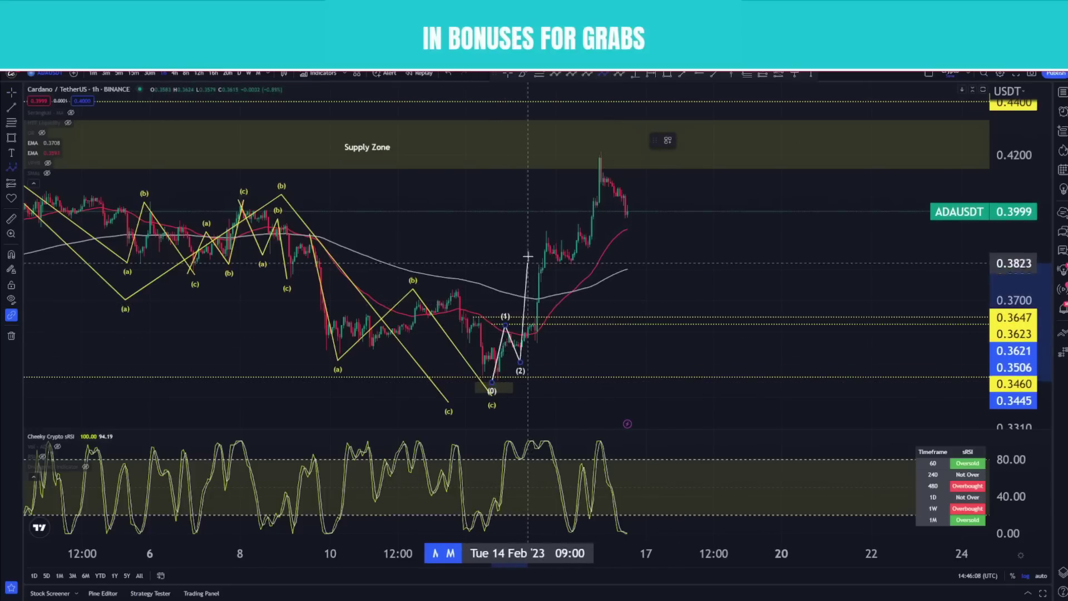
{"action": "left_click", "coordinate": [545, 230]}
{"action": "left_click", "coordinate": [562, 267]}
{"action": "left_click", "coordinate": [593, 151]}
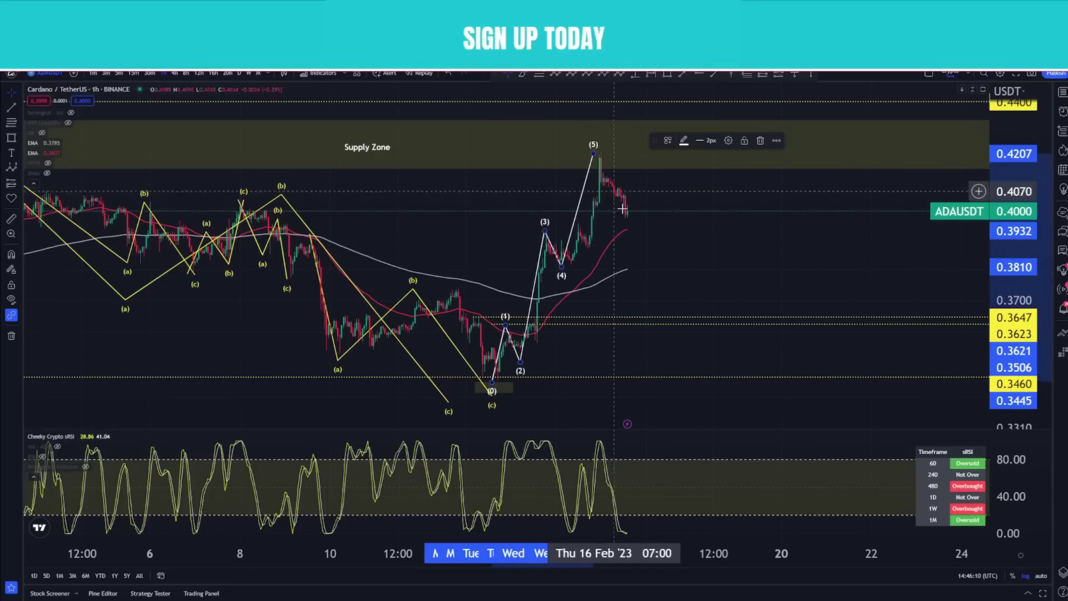
{"action": "left_click", "coordinate": [626, 221]}
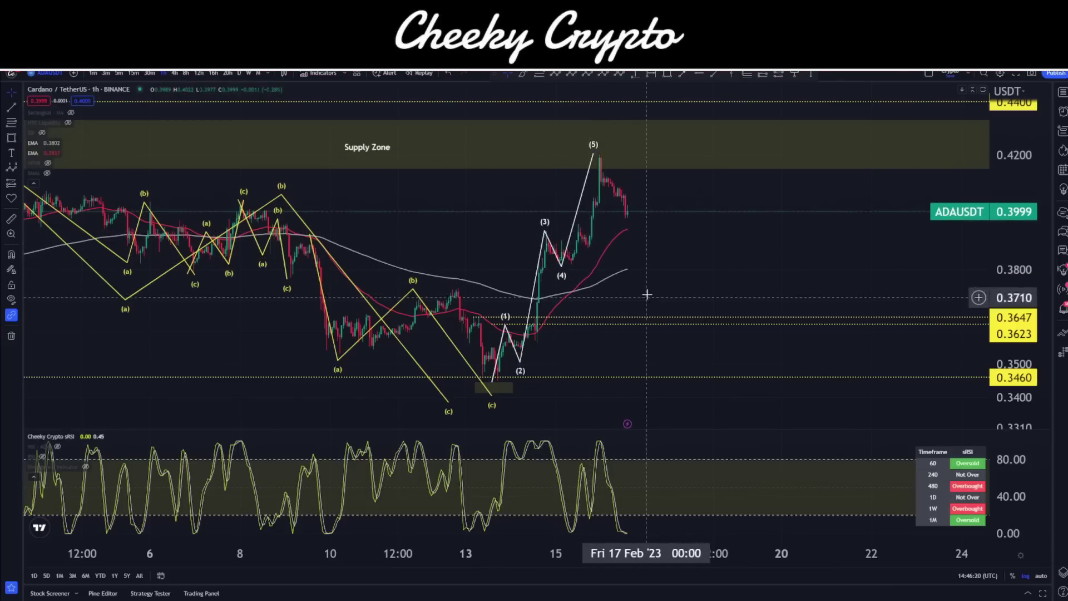
- Draw an ABC correction from the impulse high at about 0.4202, with (a) at about 0.3925 and (c) below it
{"action": "left_click", "coordinate": [596, 154]}
{"action": "left_click", "coordinate": [634, 233]}
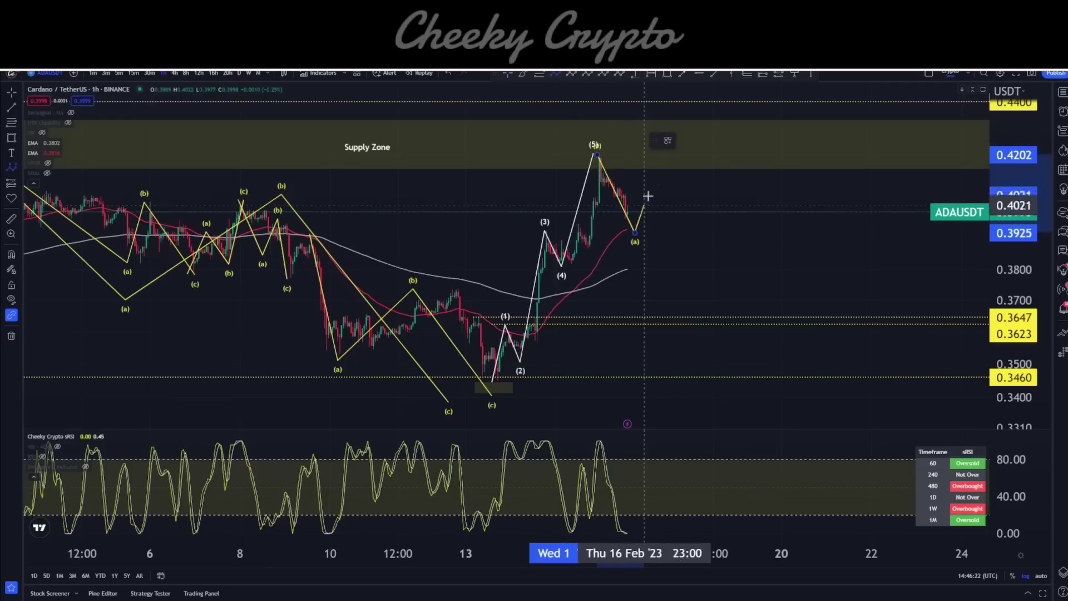
{"action": "left_click", "coordinate": [655, 174]}
{"action": "left_click", "coordinate": [700, 293]}
- Delete the ABC correction and the five-wave impulse drawn on the mid-February rally
{"action": "key", "text": "Delete"}
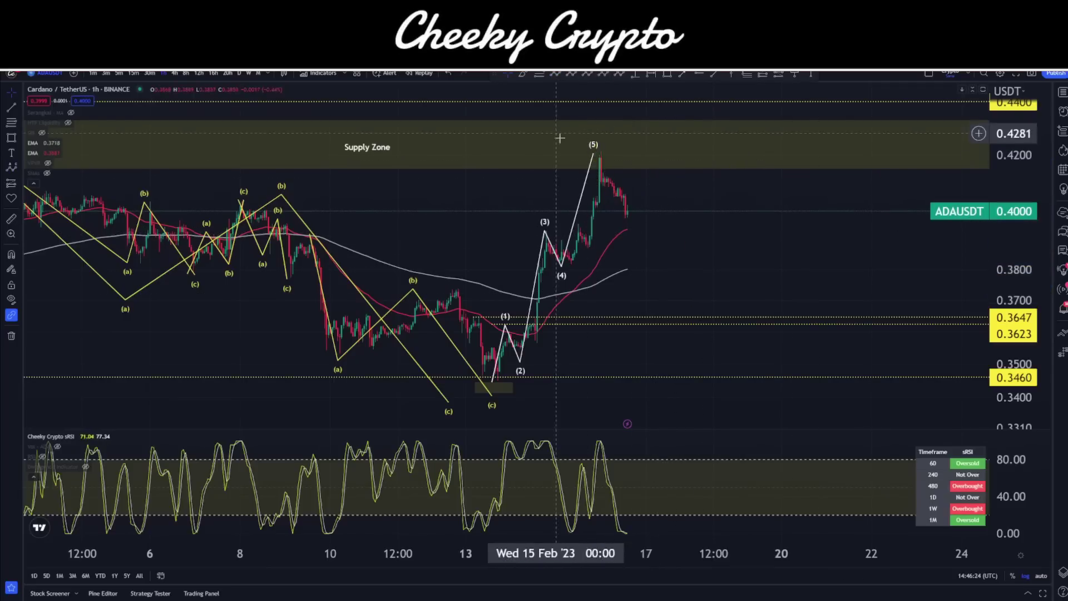
{"action": "left_click", "coordinate": [590, 154]}
{"action": "key", "text": "Delete"}
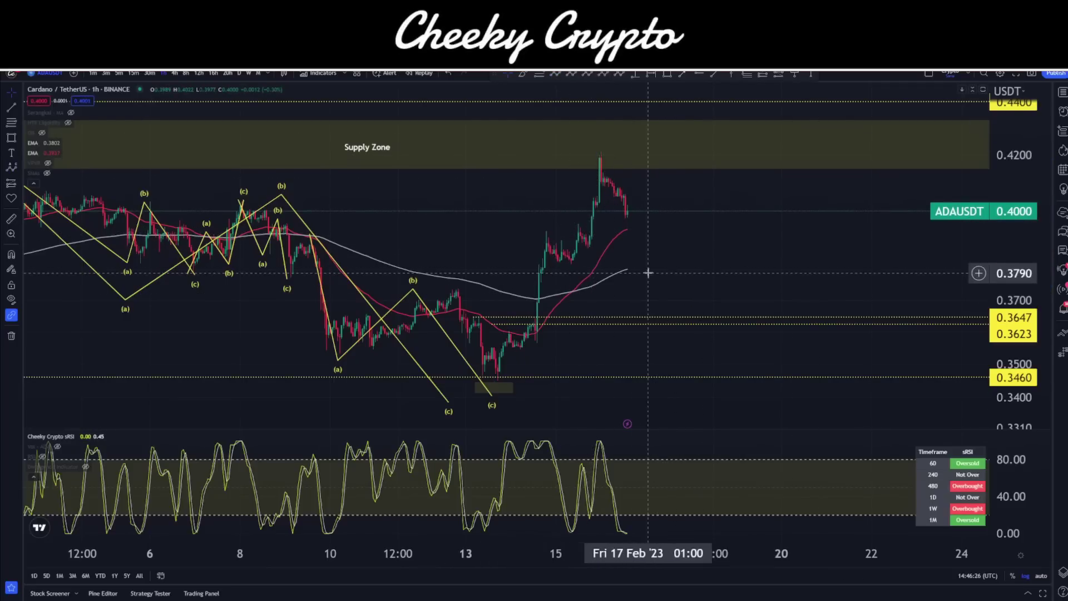
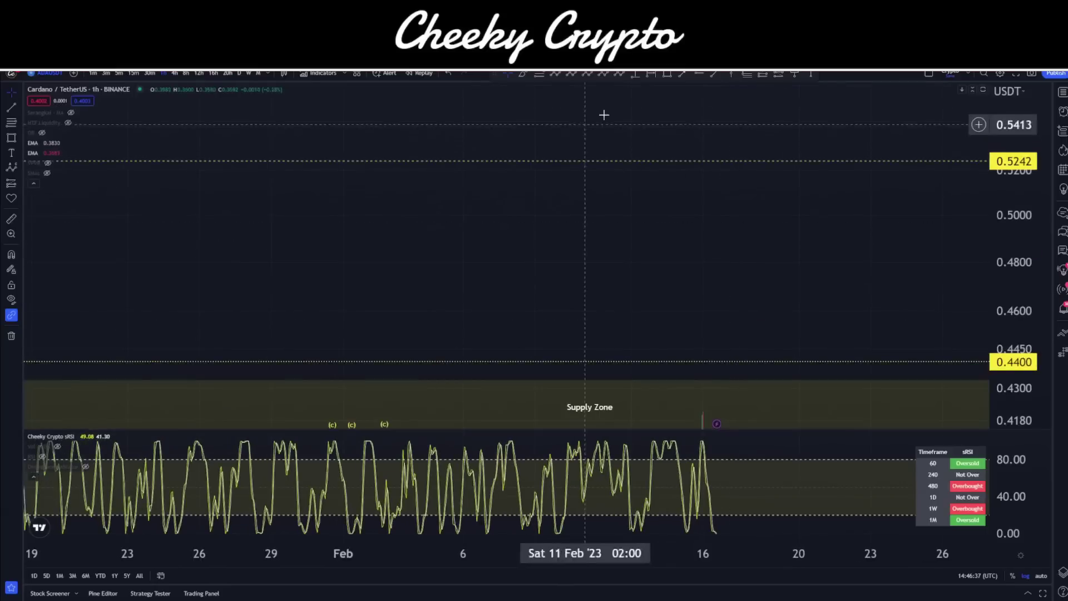
- Write the sequence 5 3 5 3 5 freehand with the brush in the empty area between the 0.4400 and 0.5242 levels
{"action": "left_click", "coordinate": [523, 73]}
{"action": "left_click", "coordinate": [484, 221]}
{"action": "left_click", "coordinate": [443, 281]}
{"action": "left_click", "coordinate": [526, 221]}
{"action": "left_click", "coordinate": [564, 282]}
{"action": "left_click", "coordinate": [625, 290]}
{"action": "left_click", "coordinate": [673, 213]}
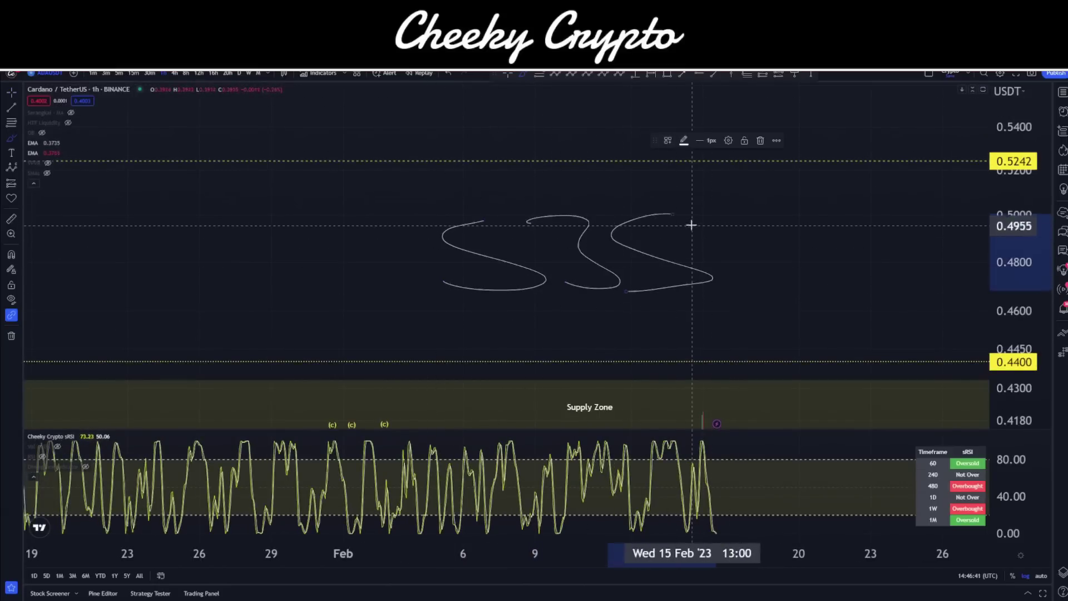
{"action": "left_click", "coordinate": [693, 220]}
{"action": "left_click", "coordinate": [727, 276]}
{"action": "left_click", "coordinate": [849, 216]}
{"action": "left_click", "coordinate": [810, 281]}
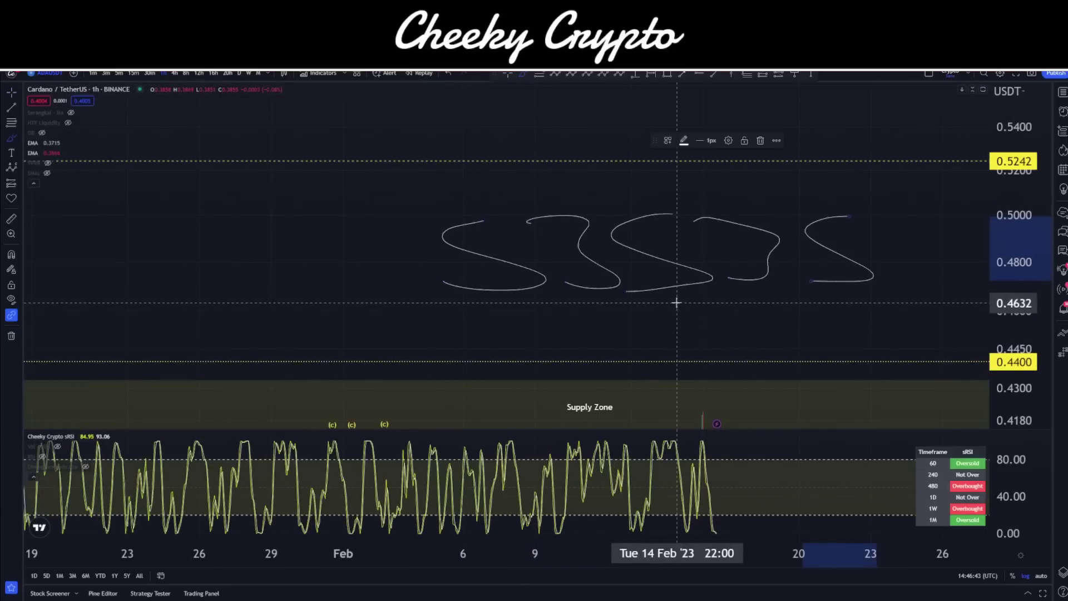
- Undo the handwritten 5 3 5 3 5 brush strokes
{"action": "key", "text": "ctrl+z"}
{"action": "key", "text": "ctrl+z"}
{"action": "key", "text": "ctrl+z"}
{"action": "key", "text": "ctrl+z"}
- Mark the mid-February rally as an Elliott impulse from about 0.3443, with (3) at about 0.3937 and (5) at about 0.4207
{"action": "left_click_drag", "start_coordinate": [823, 295], "coordinate": [594, 265]}
{"action": "left_click_drag", "start_coordinate": [1032, 160], "coordinate": [882, 257]}
{"action": "left_click_drag", "start_coordinate": [720, 269], "coordinate": [765, 250]}
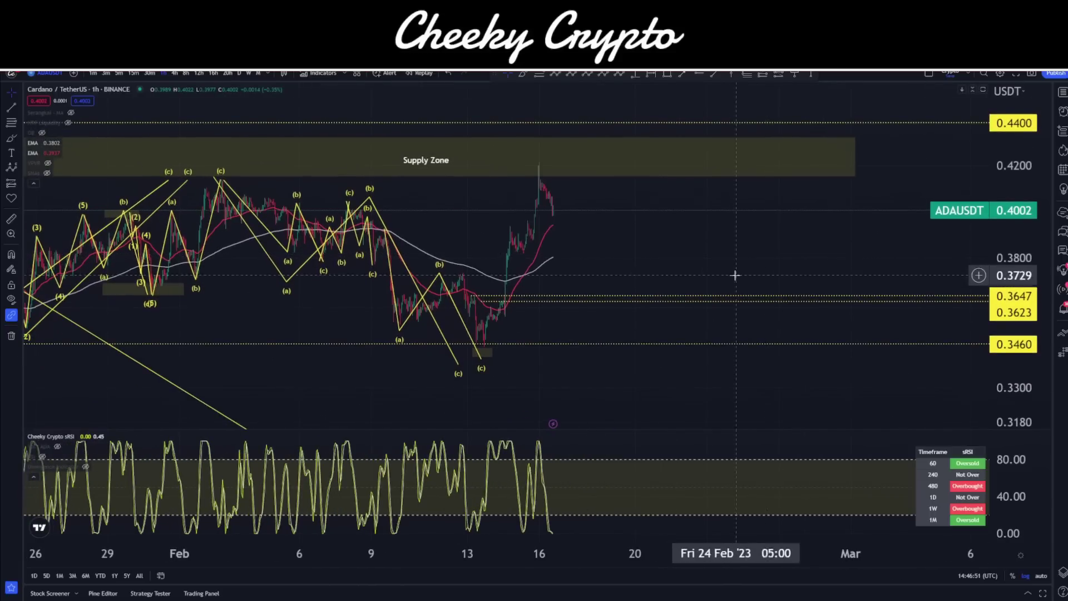
{"action": "left_click", "coordinate": [602, 74]}
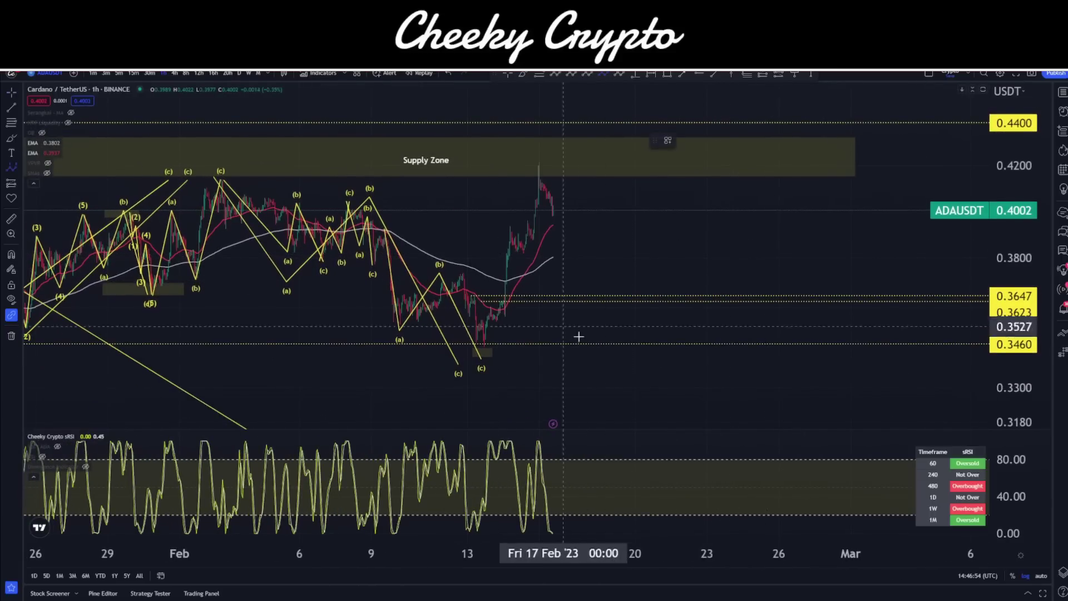
{"action": "left_click", "coordinate": [482, 349]}
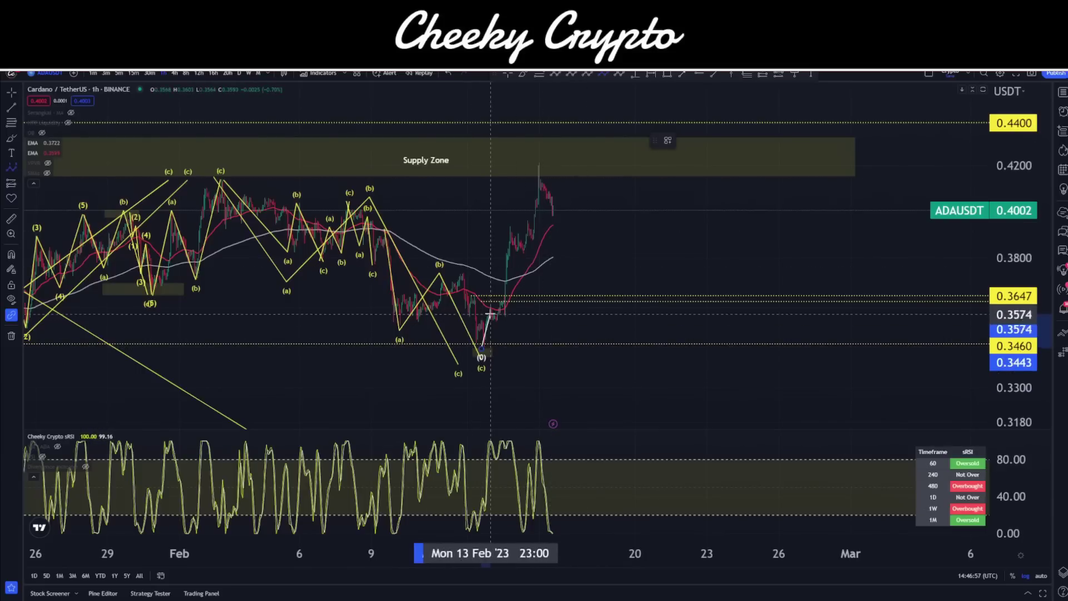
{"action": "left_click", "coordinate": [492, 305]}
{"action": "left_click", "coordinate": [495, 322]}
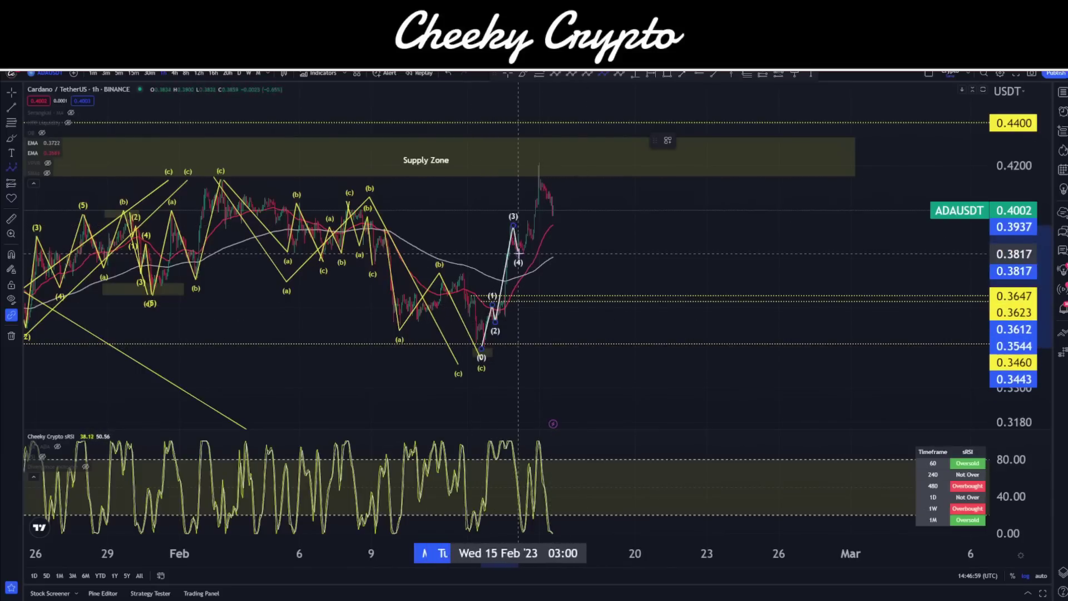
{"action": "left_click", "coordinate": [518, 254]}
{"action": "left_click", "coordinate": [539, 164]}
- Draw a larger impulse from about 0.3451, with (1) at about 0.4257, (2) at about 0.3547 and the remaining waves above 0.4400
{"action": "left_click", "coordinate": [604, 73]}
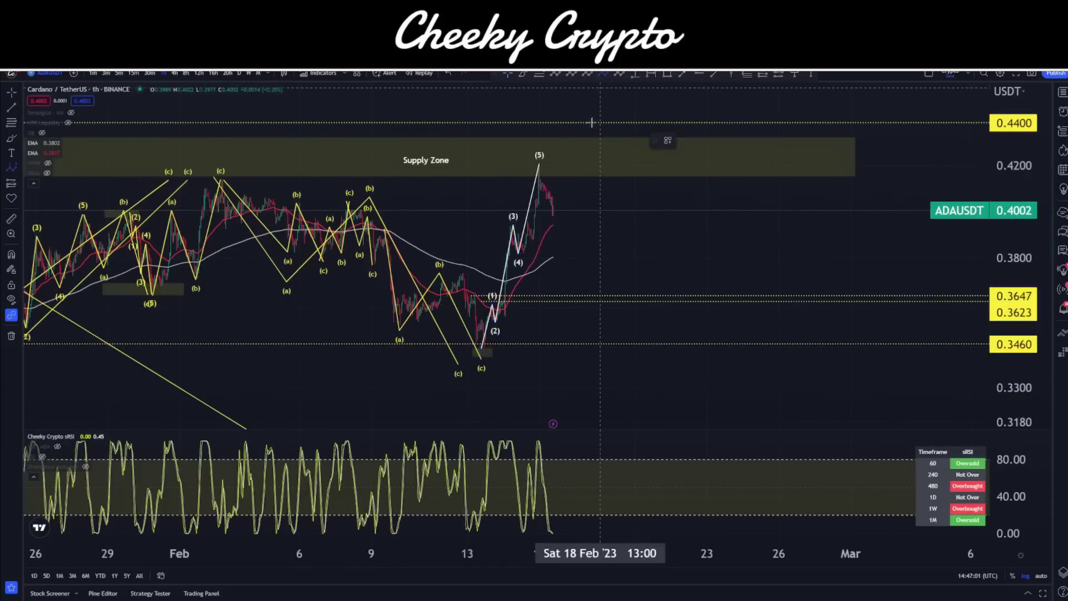
{"action": "left_click", "coordinate": [462, 346]}
{"action": "left_click", "coordinate": [531, 153]}
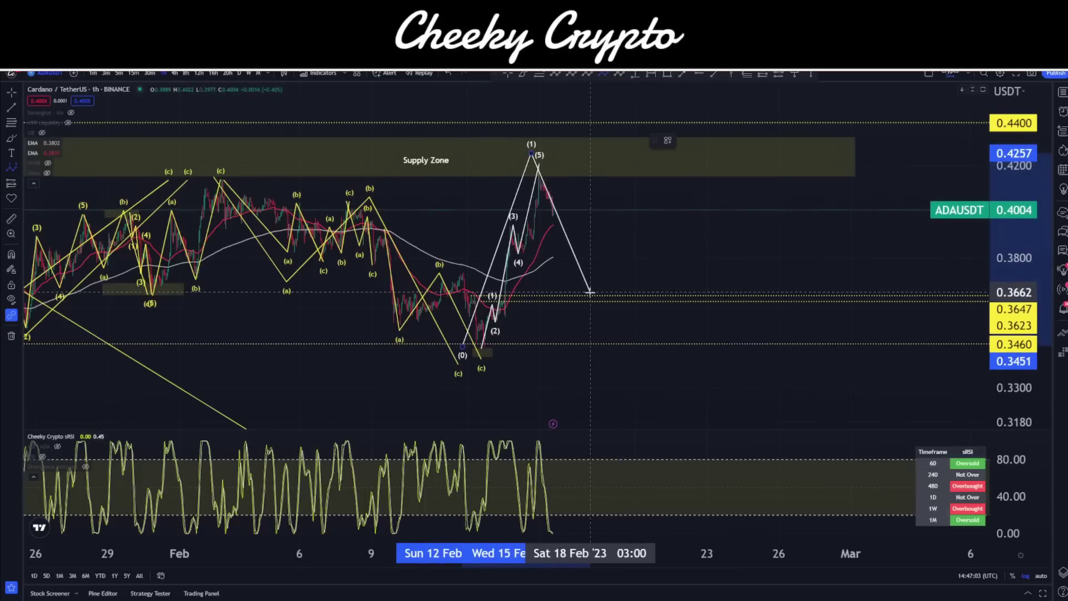
{"action": "left_click", "coordinate": [602, 318]}
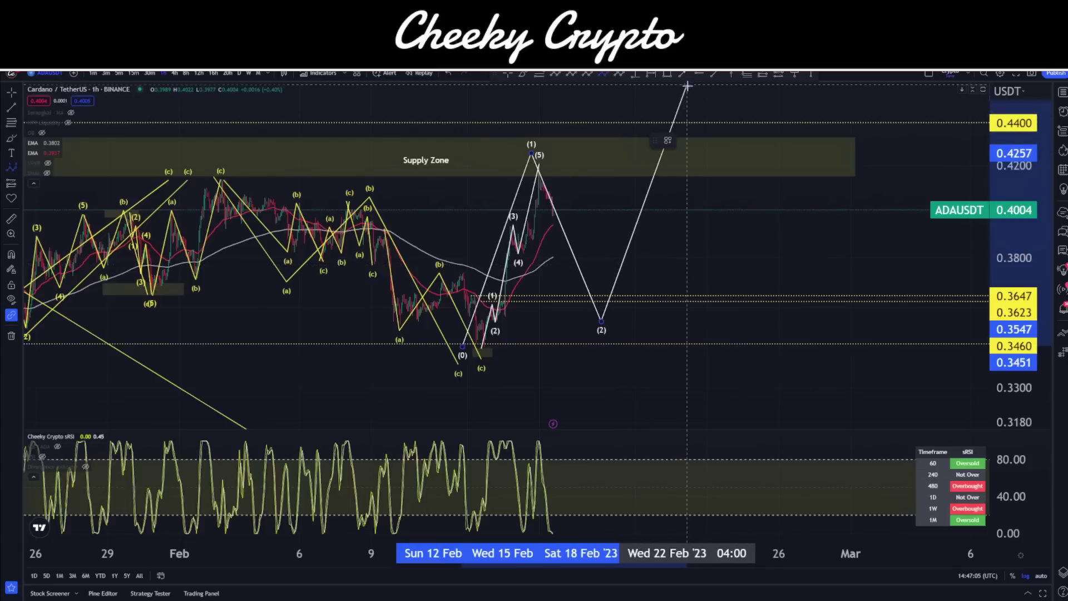
{"action": "left_click", "coordinate": [723, 88]}
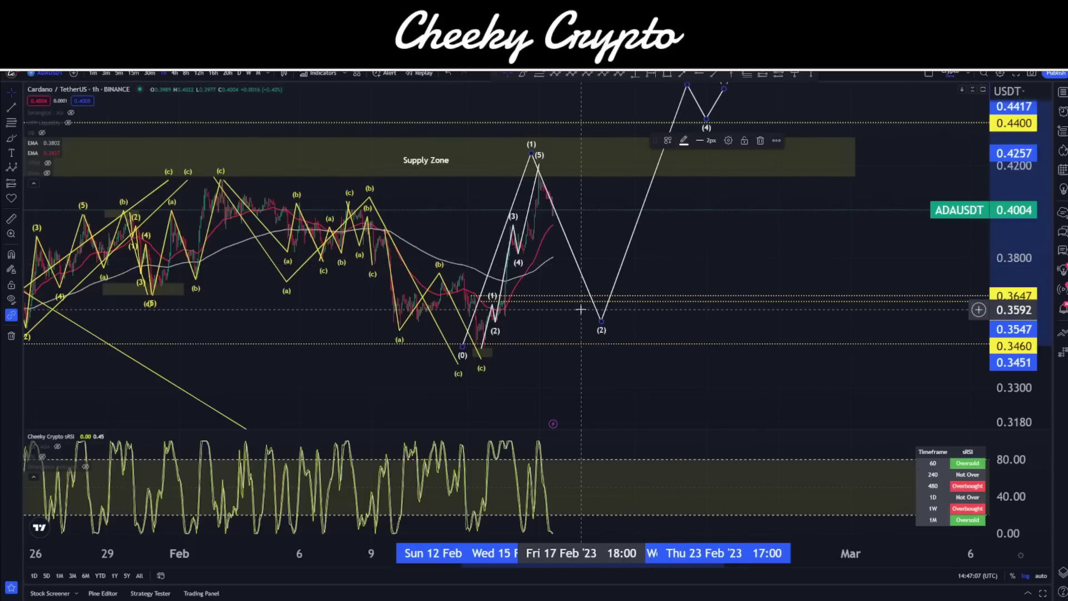
- Delete the larger impulse projection and the smaller five-wave count on the mid-February rally
{"action": "key", "text": "Delete"}
{"action": "scroll", "coordinate": [624, 248], "scroll_direction": "right", "scroll_amount": 2}
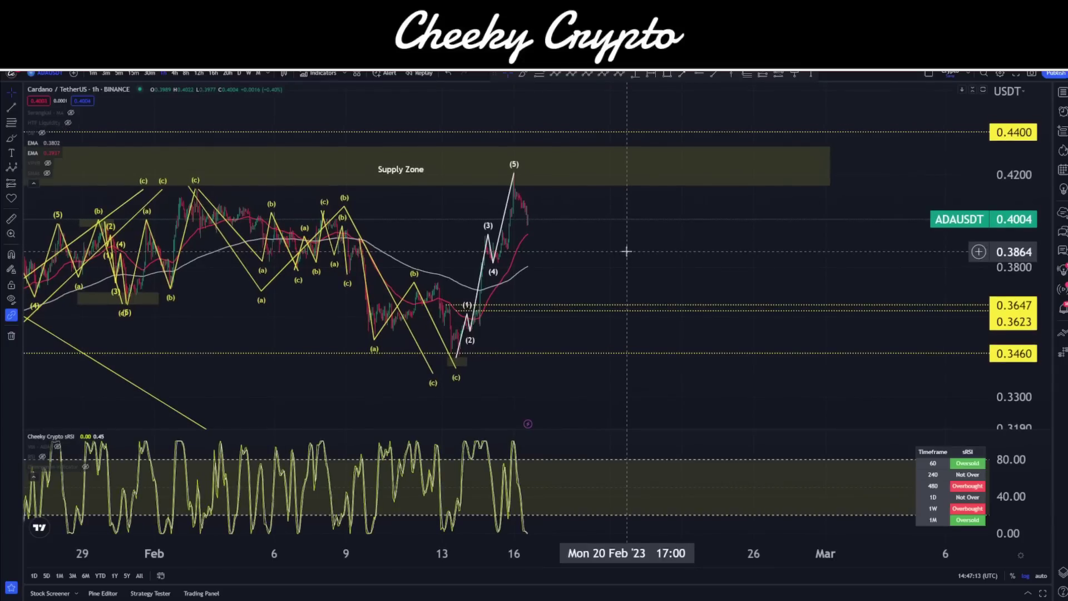
{"action": "left_click", "coordinate": [485, 224]}
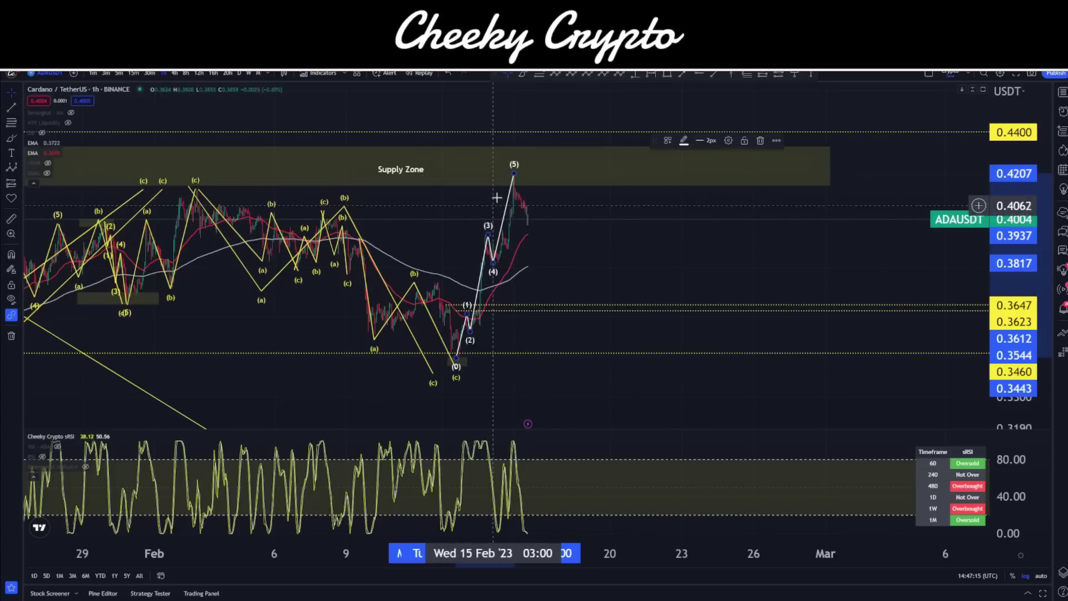
{"action": "key", "text": "Delete"}
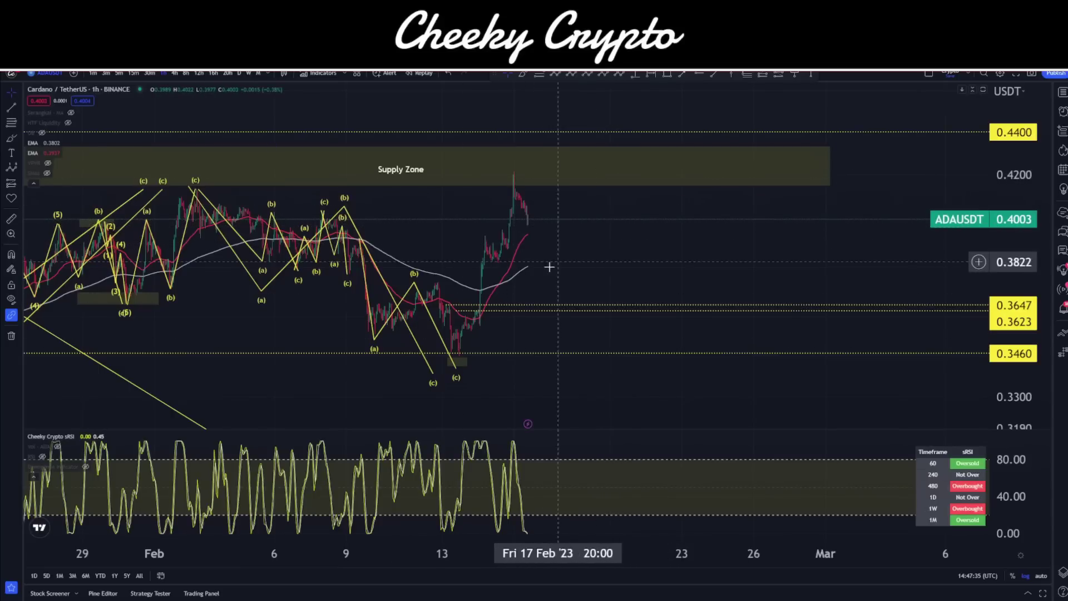
{"action": "left_click_drag", "start_coordinate": [582, 258], "coordinate": [665, 268]}
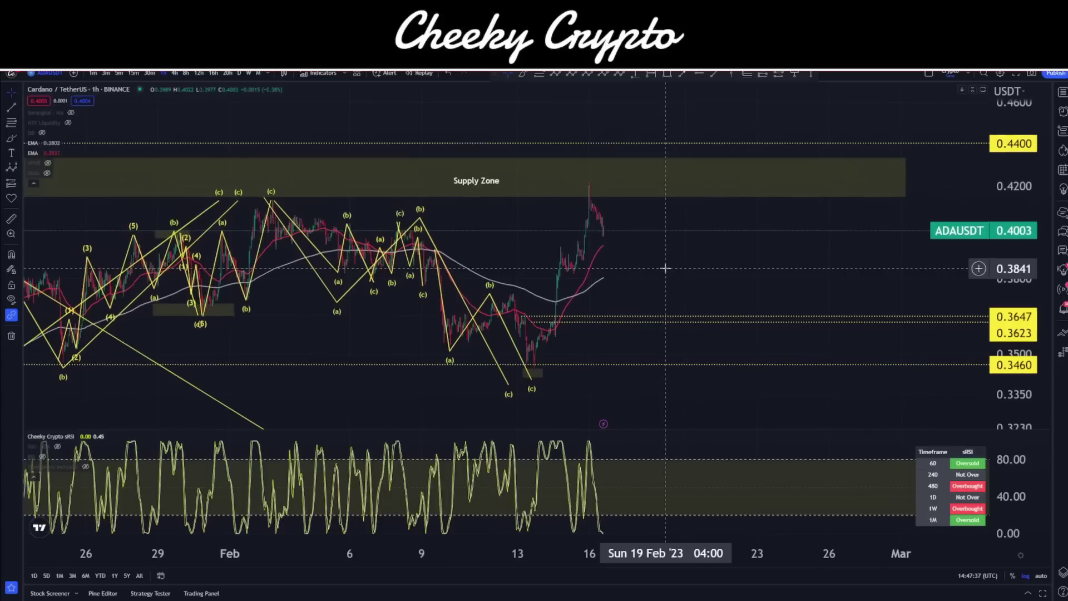
{"action": "scroll", "coordinate": [621, 248], "scroll_direction": "down", "scroll_amount": 5}
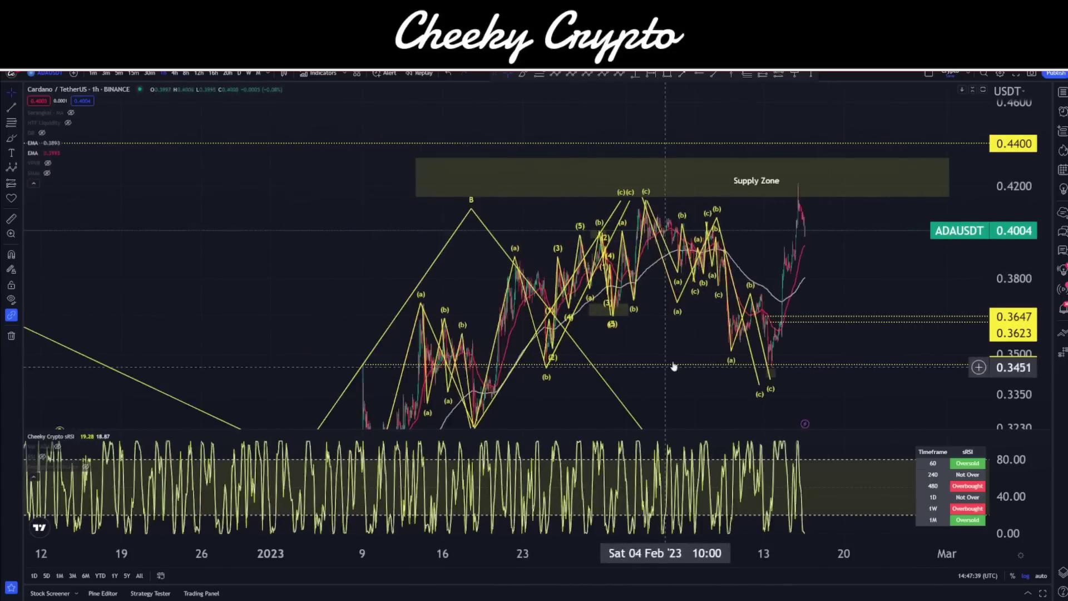
{"action": "scroll", "coordinate": [828, 265], "scroll_direction": "up", "scroll_amount": 5}
{"action": "scroll", "coordinate": [684, 208], "scroll_direction": "left", "scroll_amount": 3}
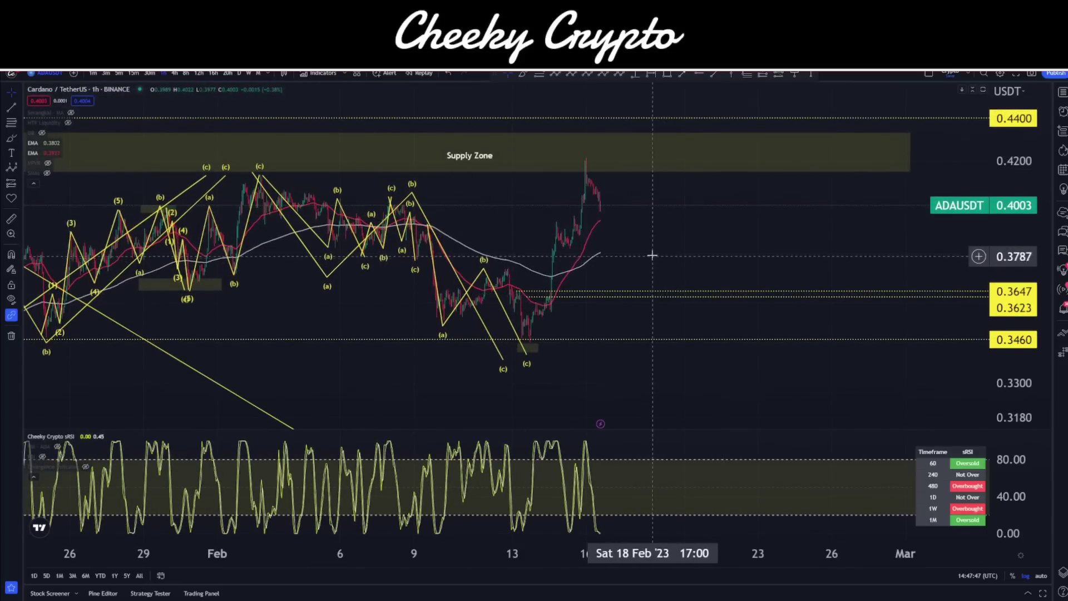
- Draw an ABC correction starting at about 0.4196, with (a) at about 0.3307, (b) at about 0.4238 and (c) projected below 0.3150
{"action": "left_click_drag", "start_coordinate": [639, 261], "coordinate": [649, 232]}
{"action": "left_click", "coordinate": [556, 74]}
{"action": "left_click", "coordinate": [320, 133]}
{"action": "left_click", "coordinate": [446, 352]}
{"action": "left_click", "coordinate": [590, 124]}
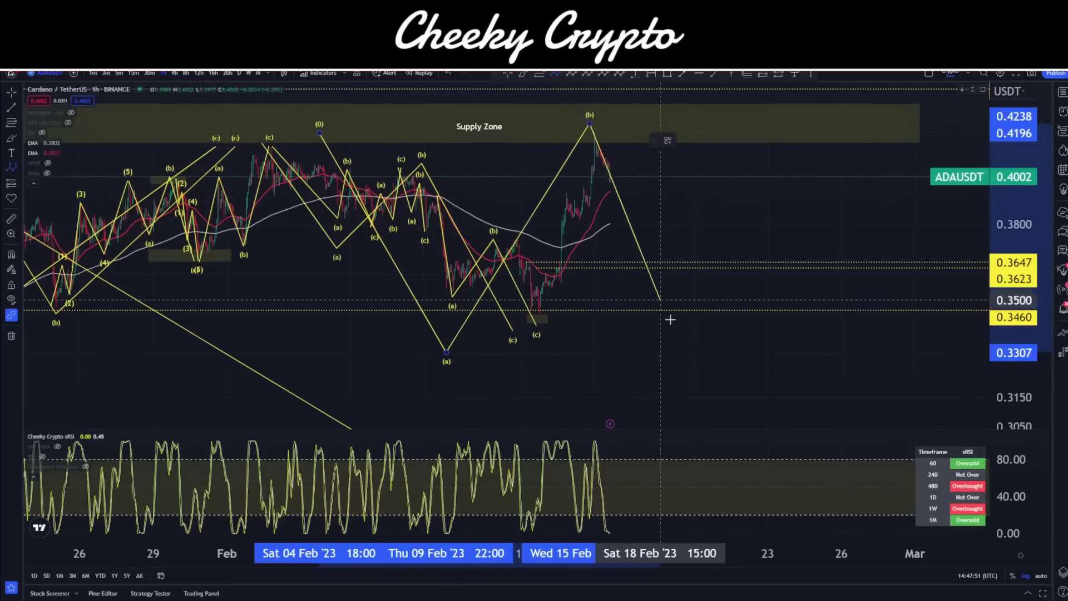
{"action": "left_click", "coordinate": [721, 402]}
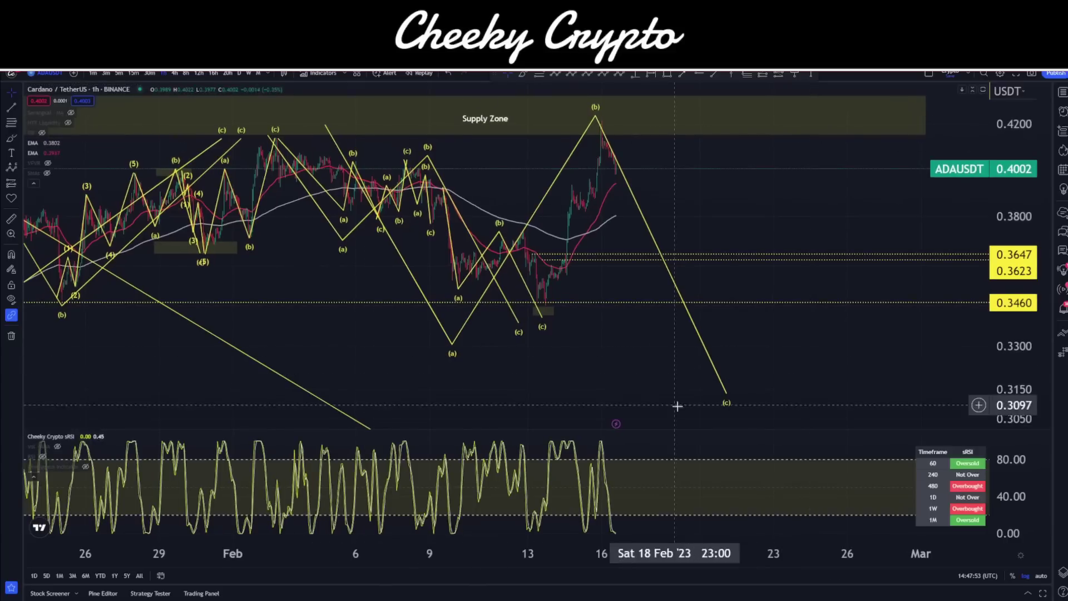
- Delete the projected ABC correction that spans the mid-February high
{"action": "left_click", "coordinate": [630, 192]}
{"action": "key", "text": "Delete"}
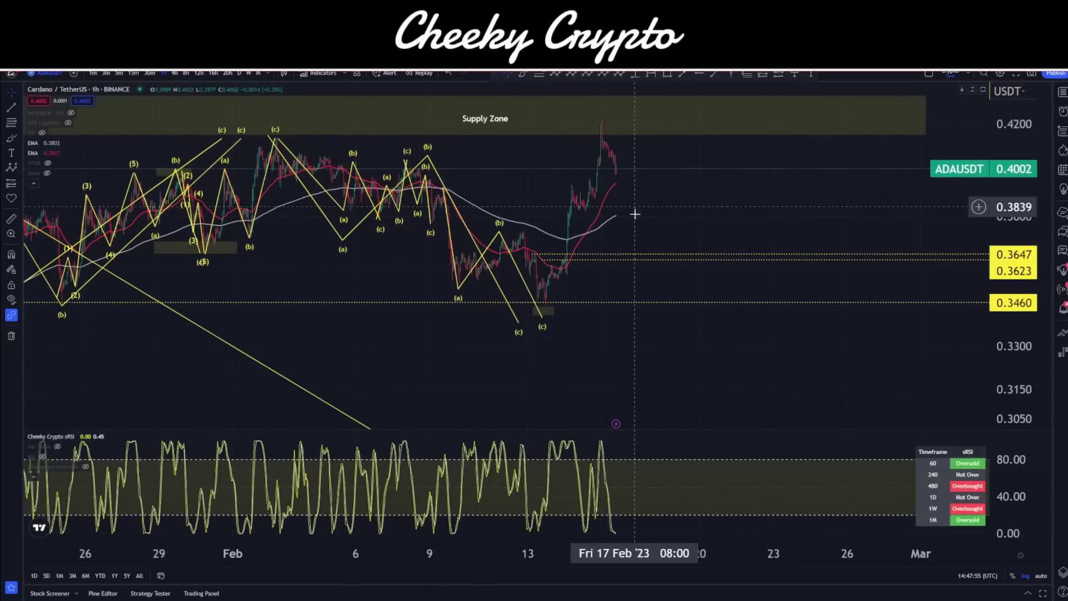
{"action": "left_click_drag", "start_coordinate": [637, 349], "coordinate": [690, 362]}
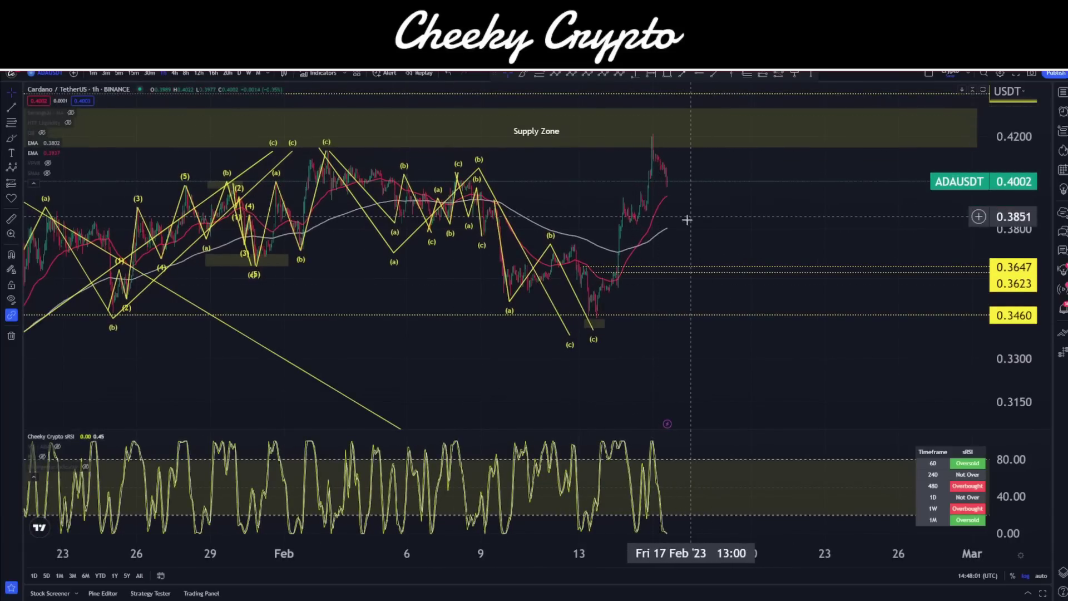
- Maximise the Cheeky Crypto sRSI pane and examine it on the 4h, 8h, 12h, 16h, 20h and 1-day timeframes
{"action": "double_click", "coordinate": [691, 443]}
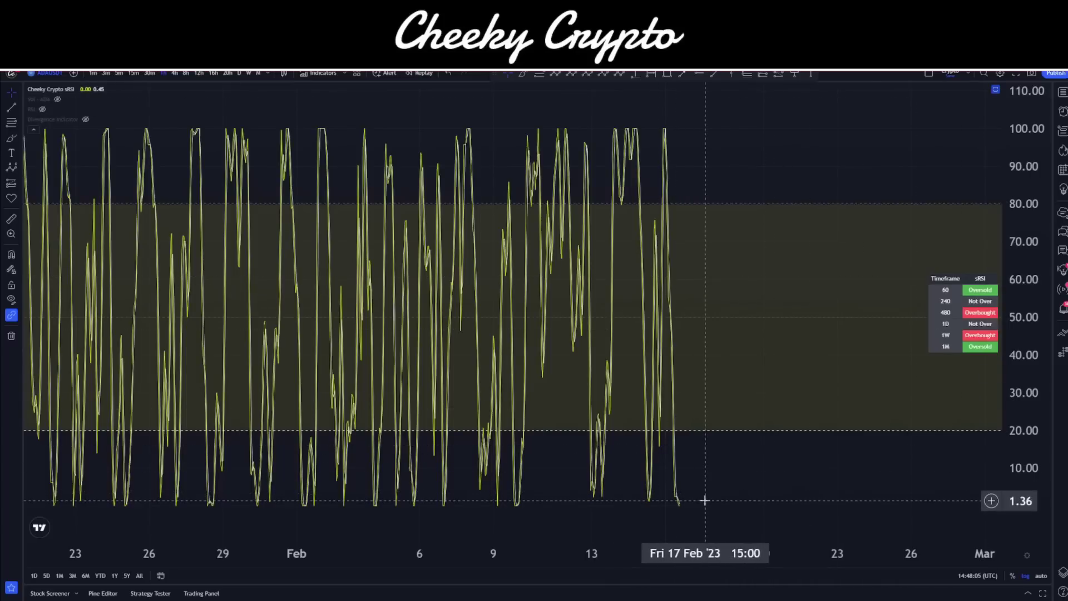
{"action": "left_click", "coordinate": [175, 72]}
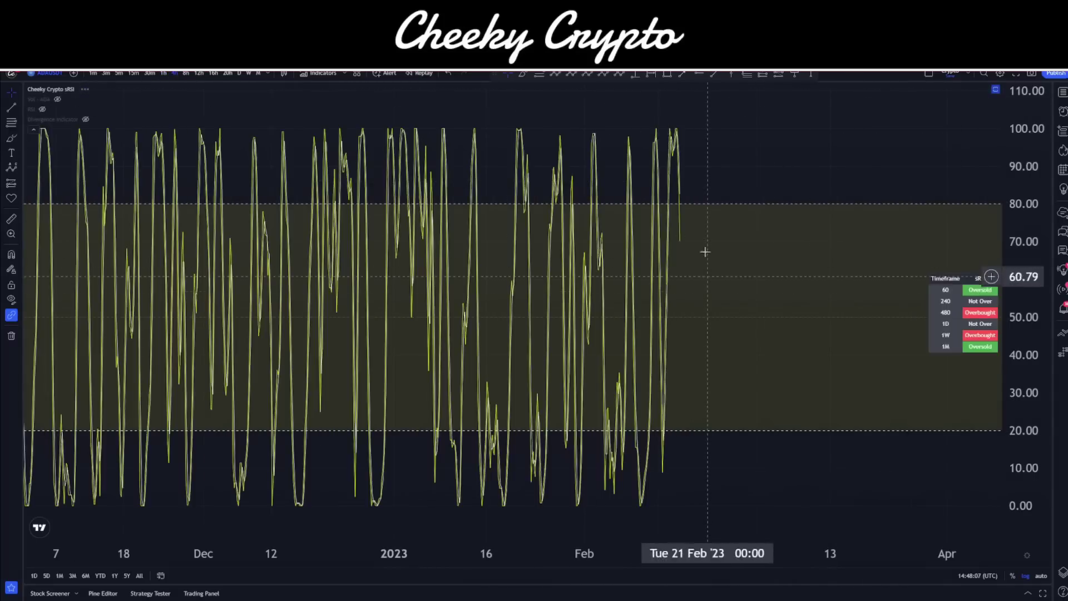
{"action": "left_click", "coordinate": [187, 74]}
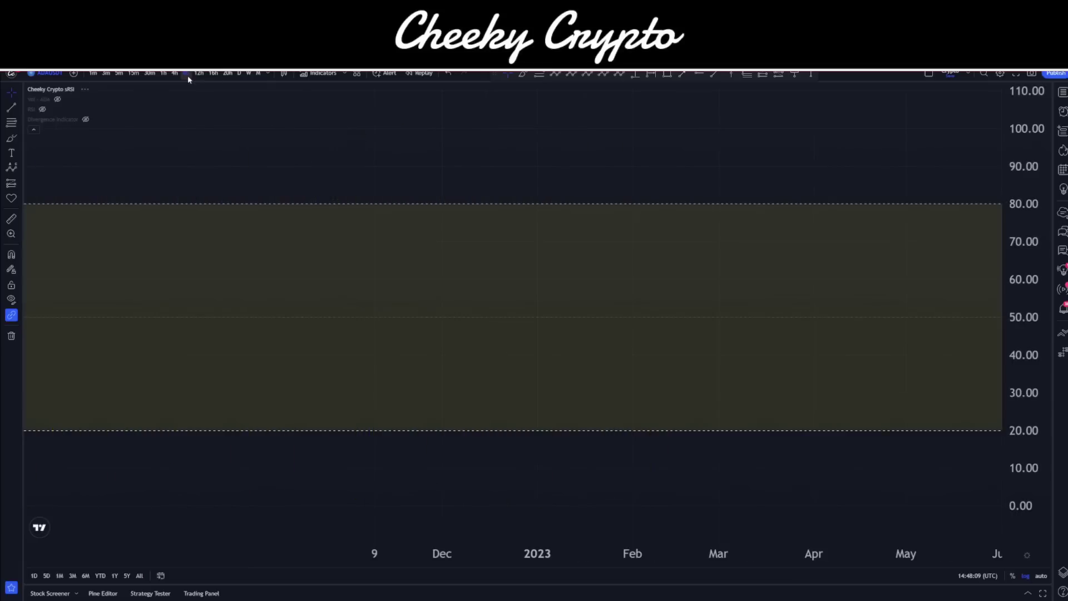
{"action": "left_click", "coordinate": [199, 72]}
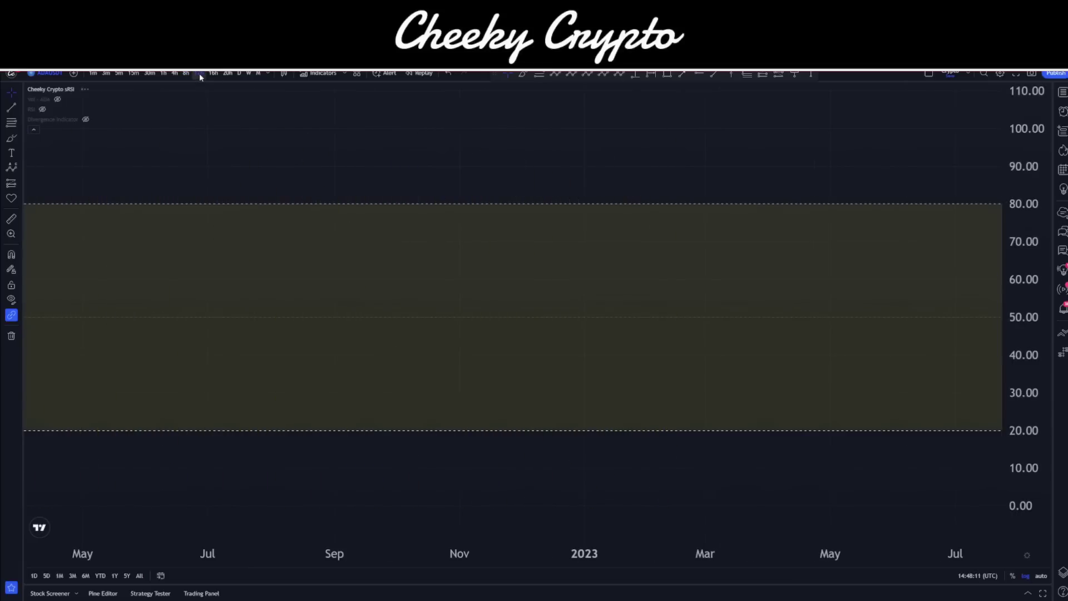
{"action": "left_click", "coordinate": [212, 73]}
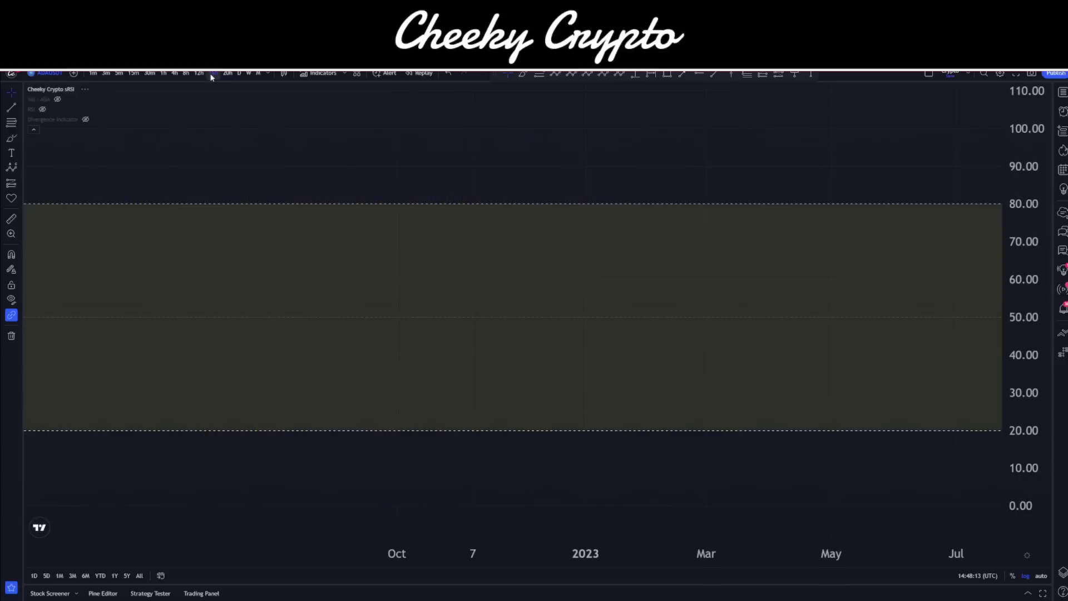
{"action": "left_click", "coordinate": [226, 74]}
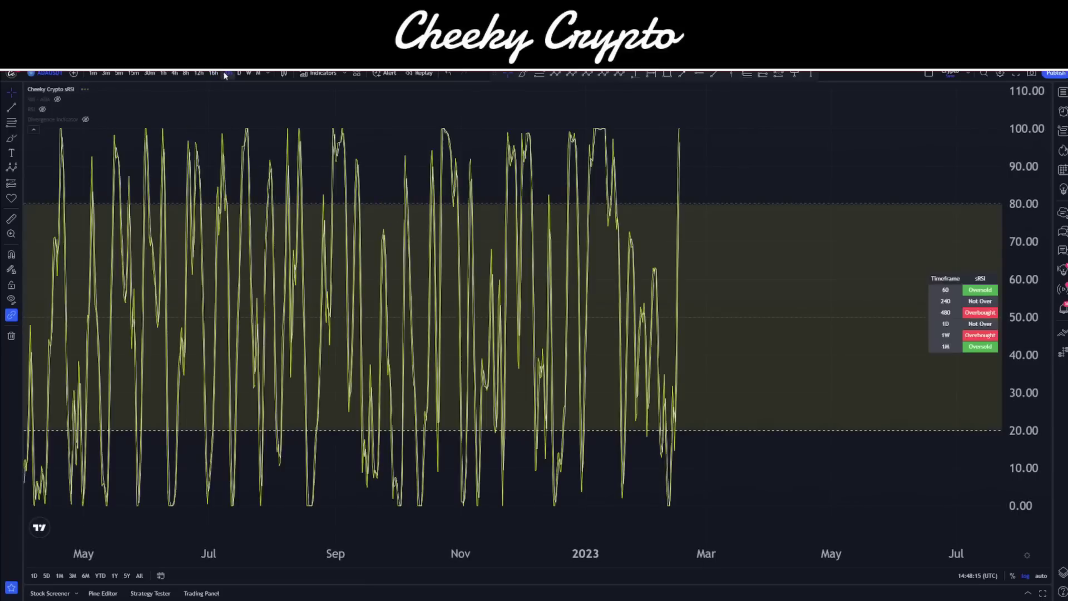
{"action": "left_click", "coordinate": [241, 73]}
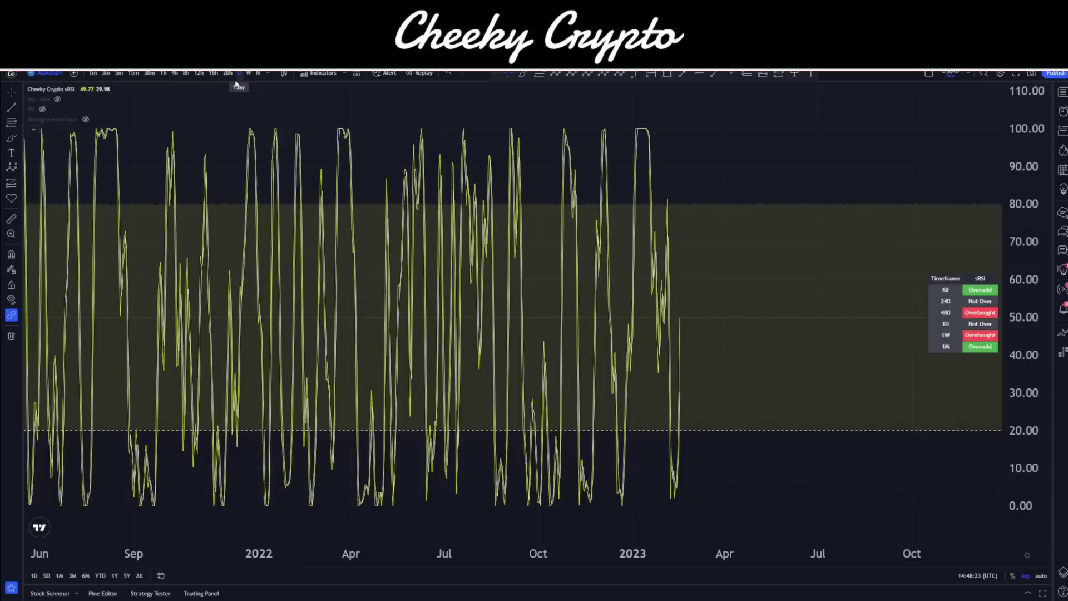
- Return to the 1-hour timeframe and restore the price chart above the sRSI pane
{"action": "left_click", "coordinate": [173, 74]}
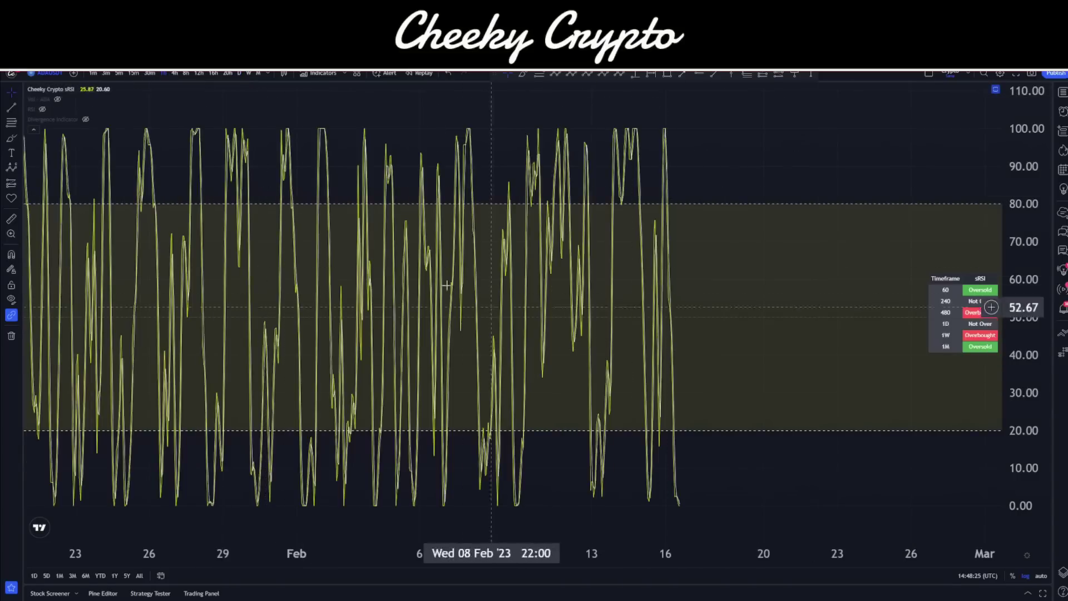
{"action": "double_click", "coordinate": [664, 153]}
{"action": "key", "text": "Escape"}
{"action": "double_click", "coordinate": [706, 148]}
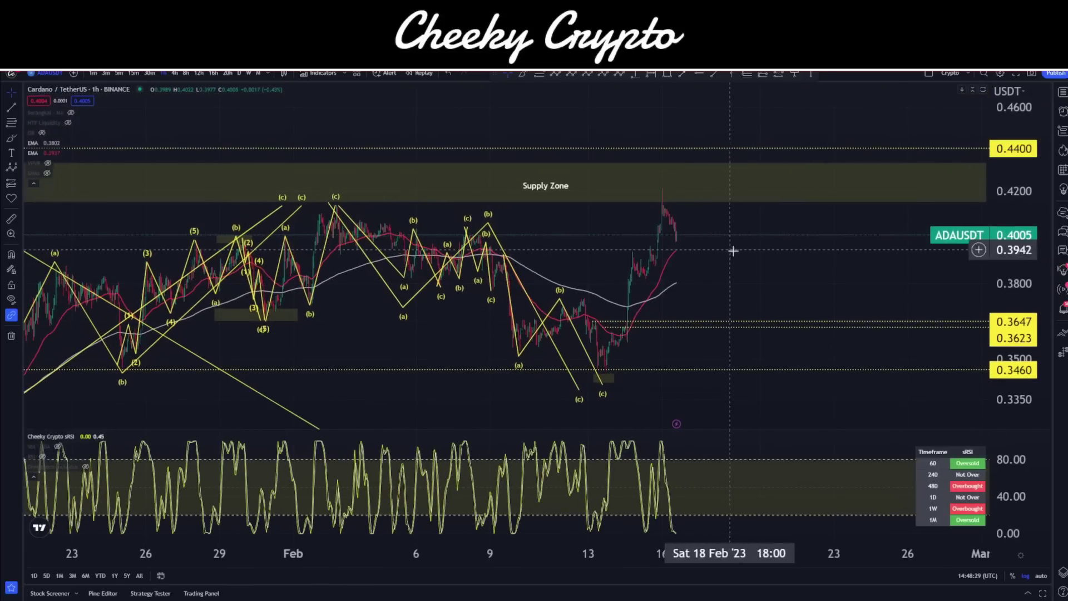
- Switch the chart to the 4-hour timeframe and review the decline from 2021 into early 2023
{"action": "scroll", "coordinate": [812, 219], "scroll_direction": "down", "scroll_amount": 5}
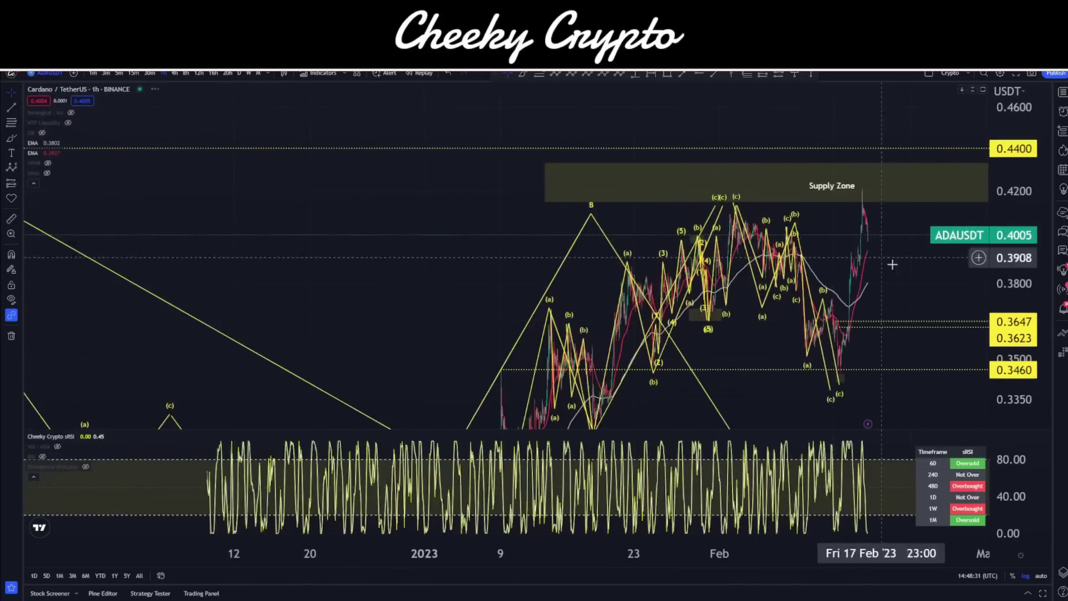
{"action": "left_click", "coordinate": [176, 74]}
{"action": "scroll", "coordinate": [878, 322], "scroll_direction": "down", "scroll_amount": 3}
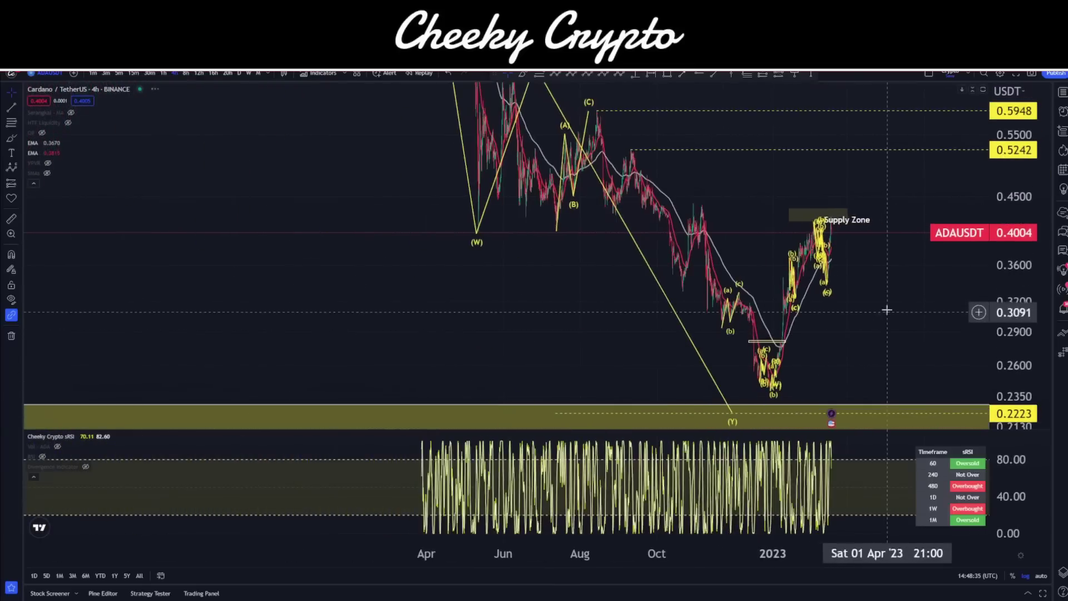
{"action": "scroll", "coordinate": [887, 310], "scroll_direction": "down", "scroll_amount": 3}
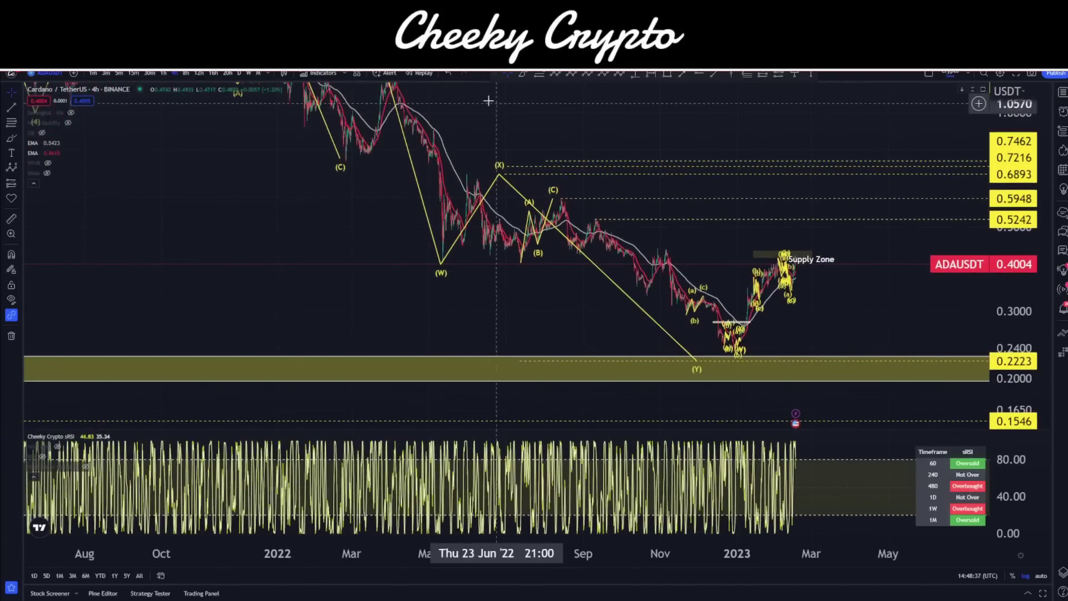
{"action": "scroll", "coordinate": [503, 128], "scroll_direction": "left", "scroll_amount": 5}
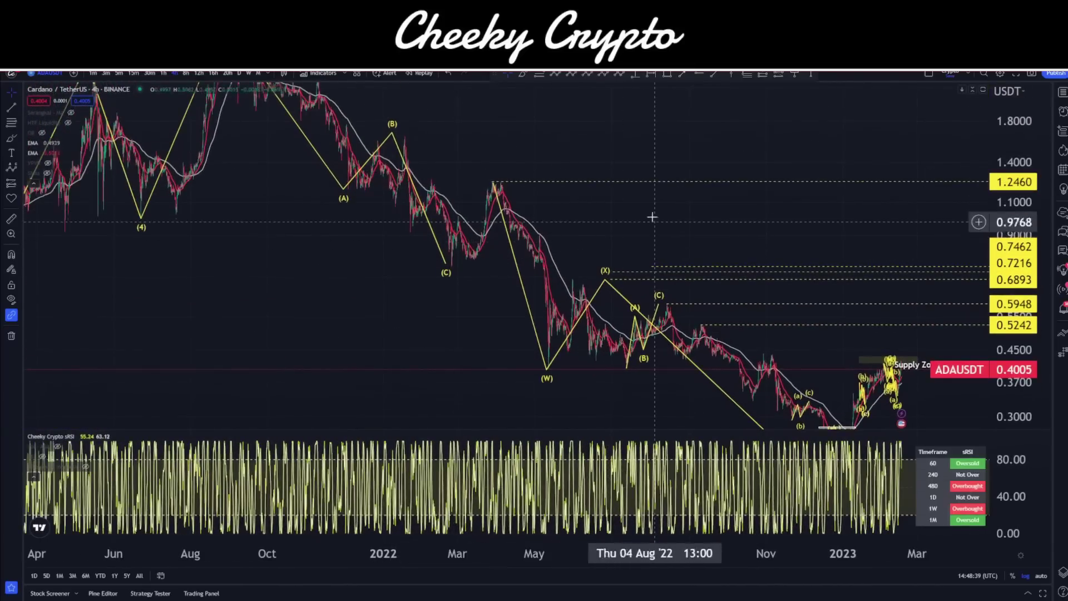
{"action": "scroll", "coordinate": [654, 218], "scroll_direction": "right", "scroll_amount": 3}
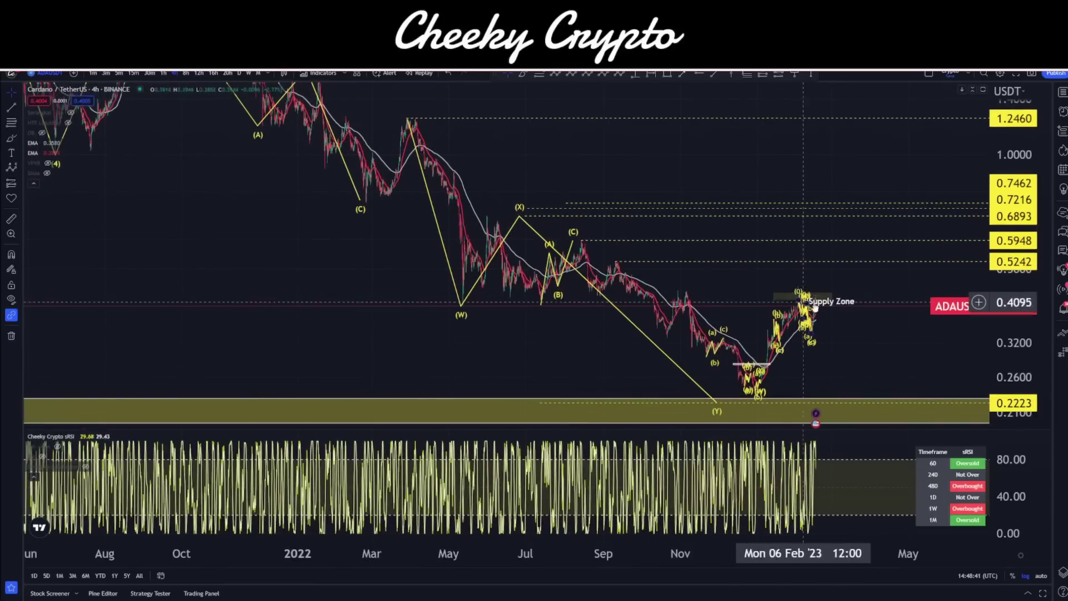
- Delete the large W-X-Y correction running from about 1.2377 down to about 0.2229
{"action": "left_click_drag", "start_coordinate": [552, 245], "coordinate": [540, 228]}
{"action": "left_click", "coordinate": [508, 201]}
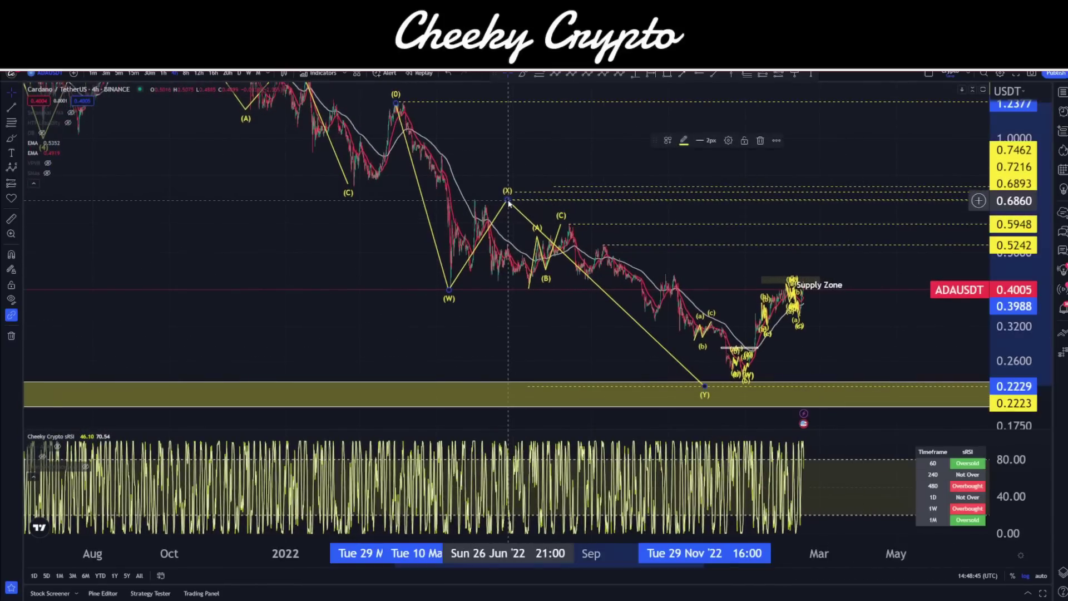
{"action": "key", "text": "Delete"}
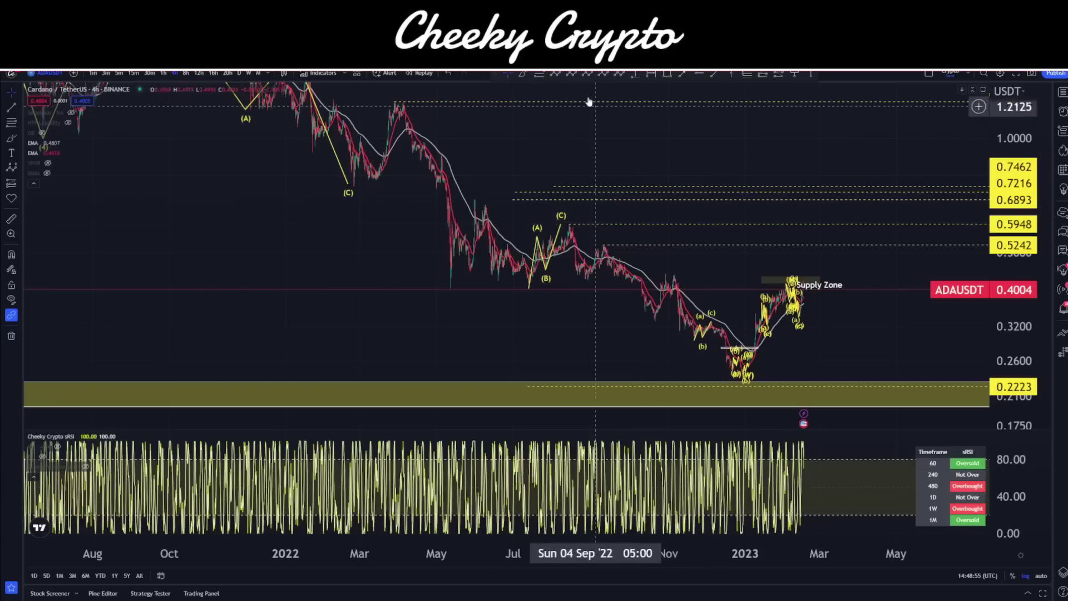
- Draw a W-X-Y correction from the August 2022 high at about 0.6088, with (W) at about 0.3183, (X) at about 0.4476 and (Y) at the December low
{"action": "left_click", "coordinate": [559, 75]}
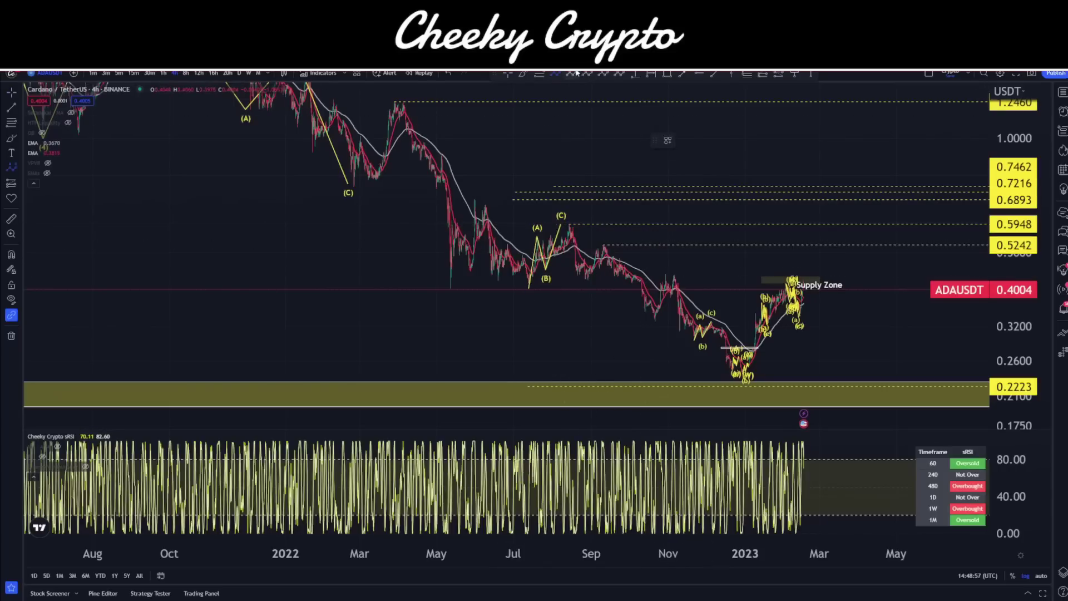
{"action": "left_click", "coordinate": [570, 220]}
{"action": "left_click", "coordinate": [651, 327]}
{"action": "left_click", "coordinate": [673, 271]}
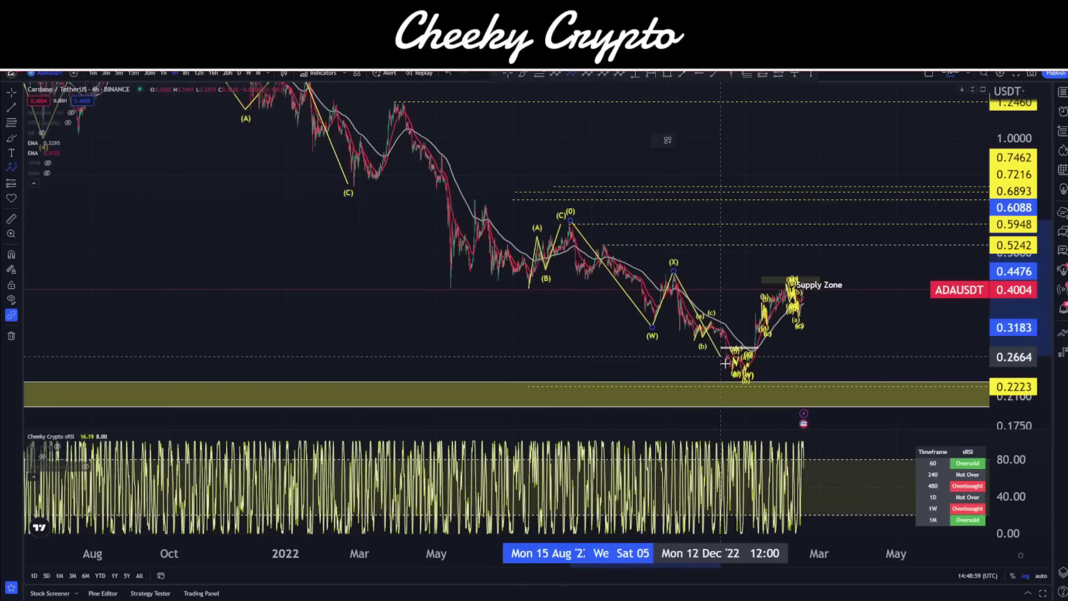
{"action": "left_click", "coordinate": [734, 381]}
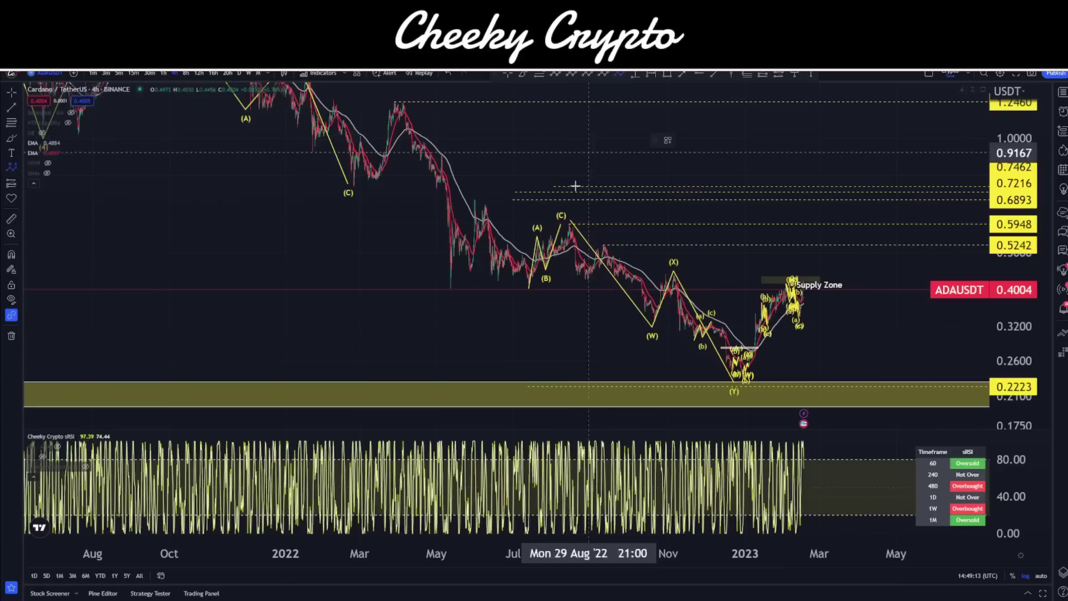
- Sketch a trial W-X-Y-X-Z correction from about 0.6042, with (Y) at about 0.2364 and (Z) at about 0.2087, and delete it
{"action": "left_click", "coordinate": [563, 221]}
{"action": "left_click", "coordinate": [629, 343]}
{"action": "left_click", "coordinate": [654, 262]}
{"action": "left_click", "coordinate": [704, 376]}
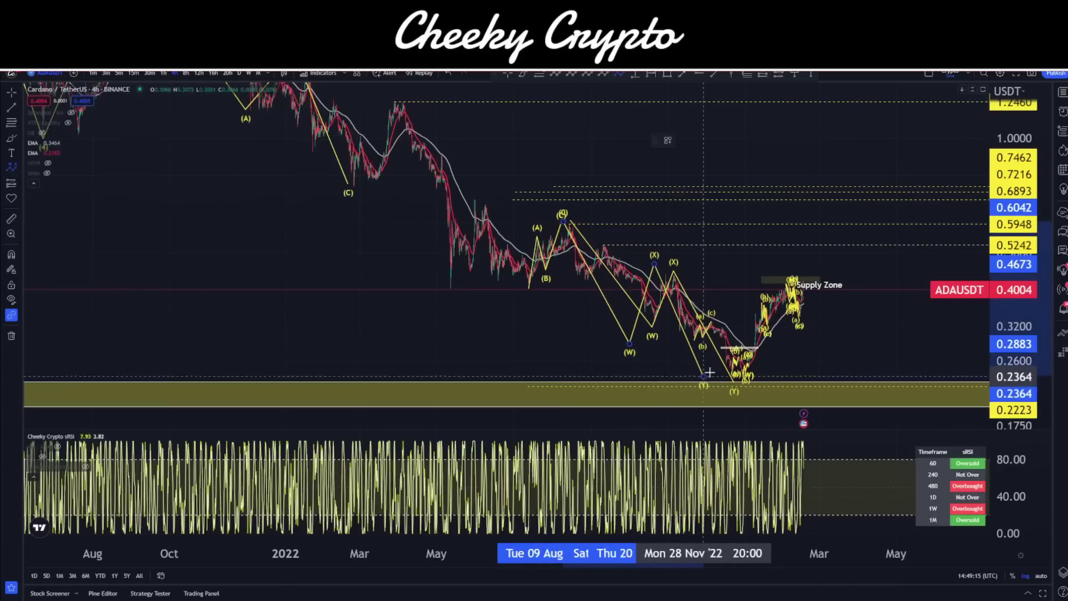
{"action": "left_click", "coordinate": [778, 287]}
{"action": "left_click", "coordinate": [837, 396]}
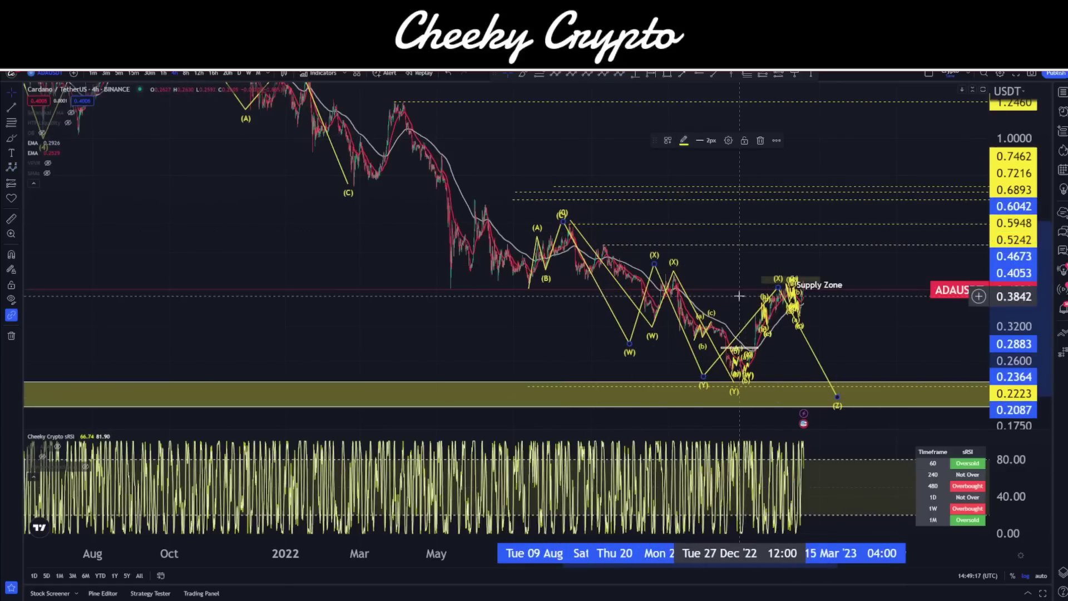
{"action": "key", "text": "Delete"}
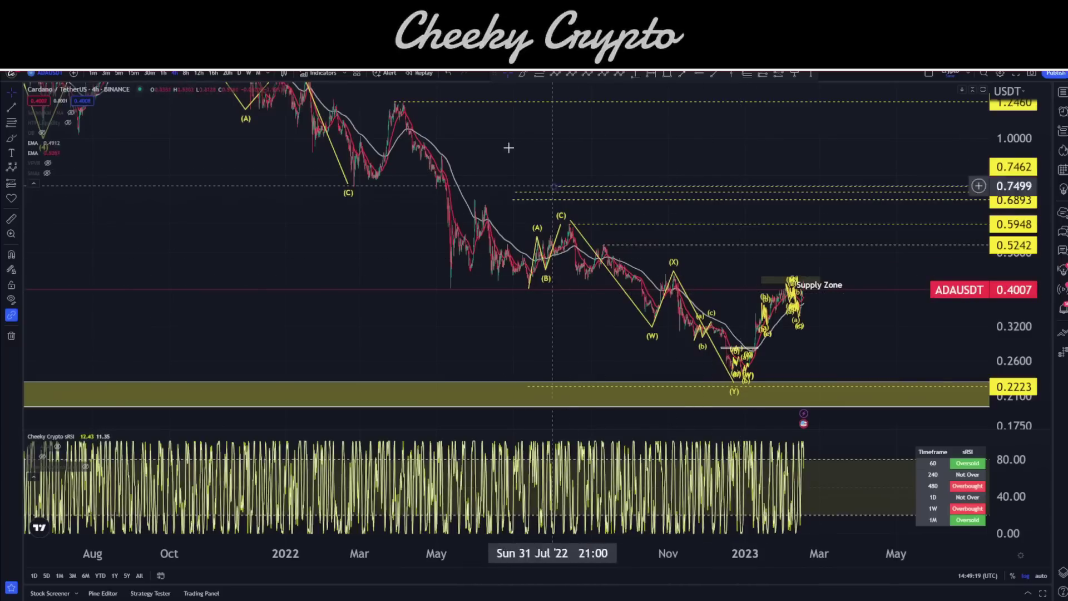
- Sketch a trial larger W-X-Y from the March 2022 high, with (W) about 0.3489, (X) about 0.6276 and (Y) about 0.2125, and delete it
{"action": "left_click", "coordinate": [569, 76]}
{"action": "left_click", "coordinate": [384, 102]}
{"action": "left_click", "coordinate": [463, 312]}
{"action": "left_click", "coordinate": [534, 216]}
{"action": "left_click", "coordinate": [681, 394]}
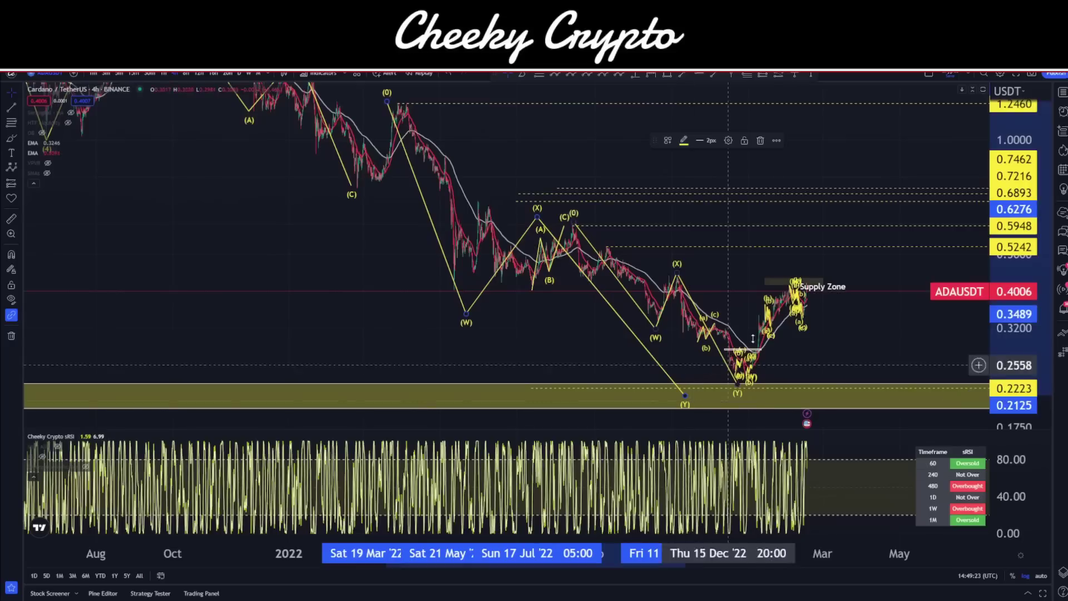
{"action": "key", "text": "Delete"}
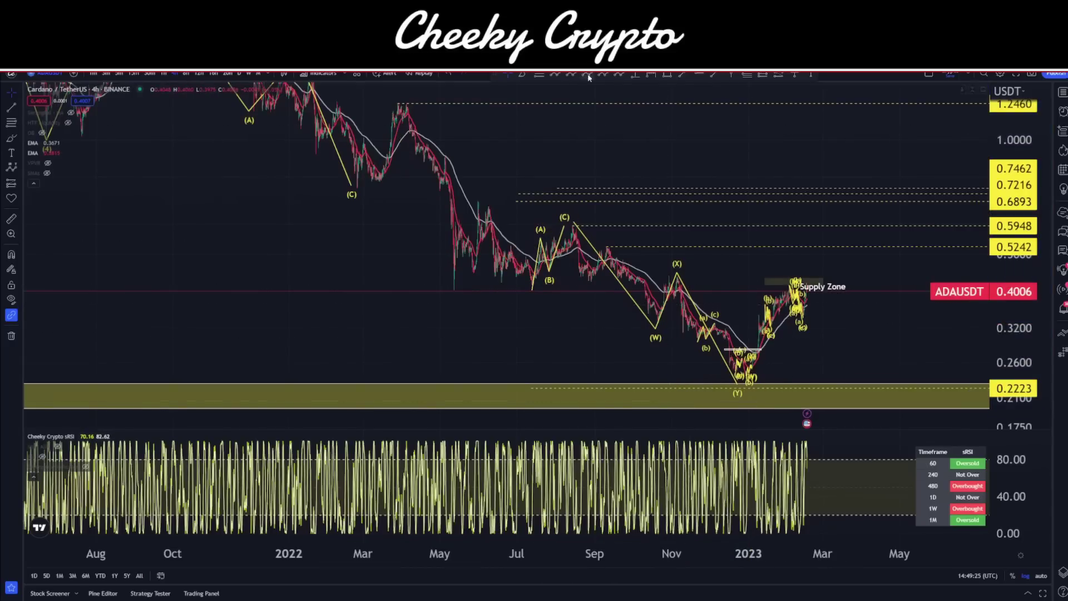
- Draw a W-X-Y-X-Z correction from the March 2022 high, with (W) about 0.3350, (X) 0.6688, (Y) 0.2125, second (X) 0.4115 and (Z) 0.1974
{"action": "left_click", "coordinate": [605, 75]}
{"action": "left_click", "coordinate": [393, 102]}
{"action": "left_click", "coordinate": [500, 321]}
{"action": "left_click", "coordinate": [554, 207]}
{"action": "left_click", "coordinate": [714, 396]}
{"action": "left_click", "coordinate": [791, 285]}
{"action": "left_click", "coordinate": [866, 408]}
{"action": "left_click_drag", "start_coordinate": [863, 365], "coordinate": [794, 309]}
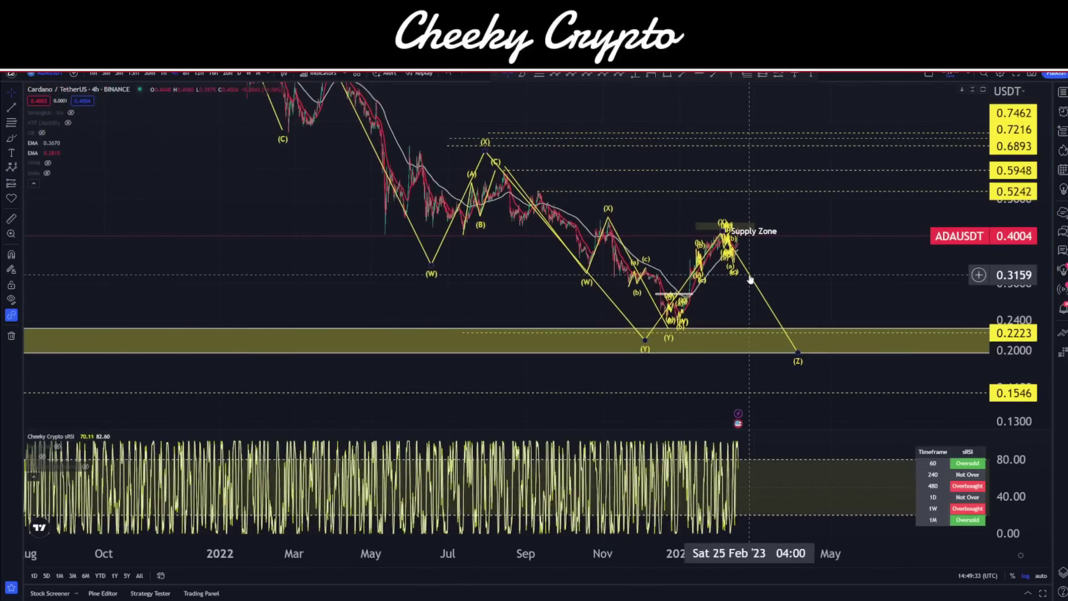
{"action": "left_click_drag", "start_coordinate": [846, 359], "coordinate": [822, 313]}
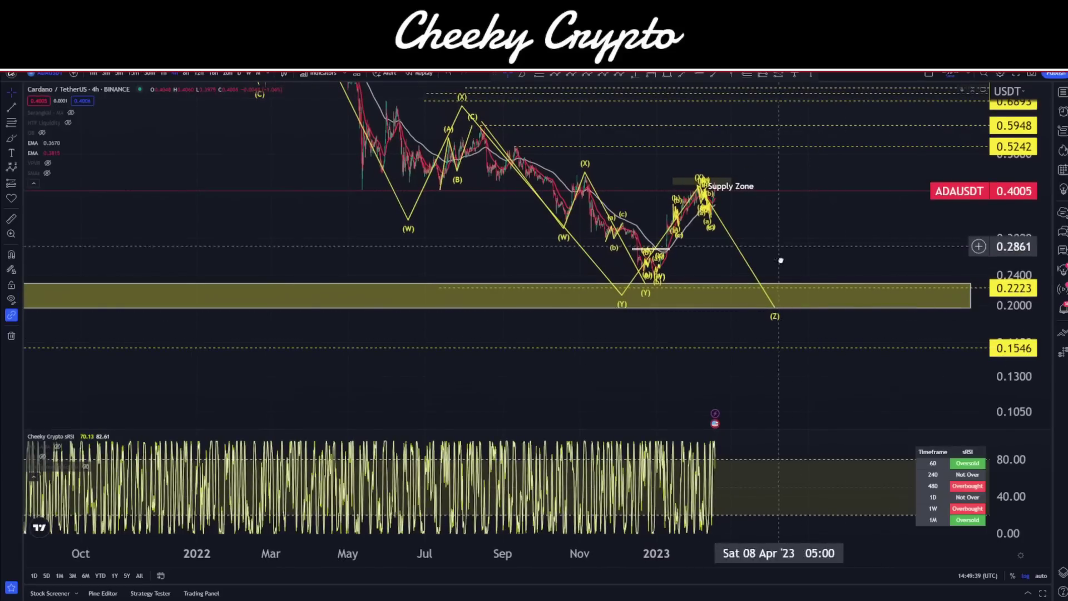
- Brush a wavy sideways path from late October 2022 past May 2023, around the lower edge of the yellow zone
{"action": "left_click", "coordinate": [523, 74]}
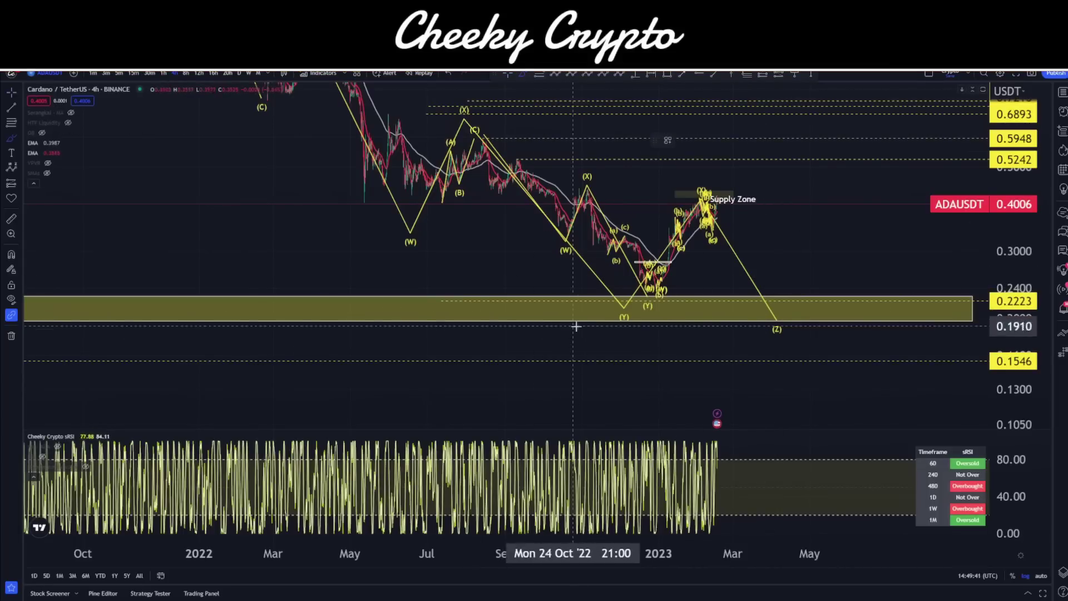
{"action": "left_click", "coordinate": [579, 317]}
{"action": "left_click", "coordinate": [829, 328]}
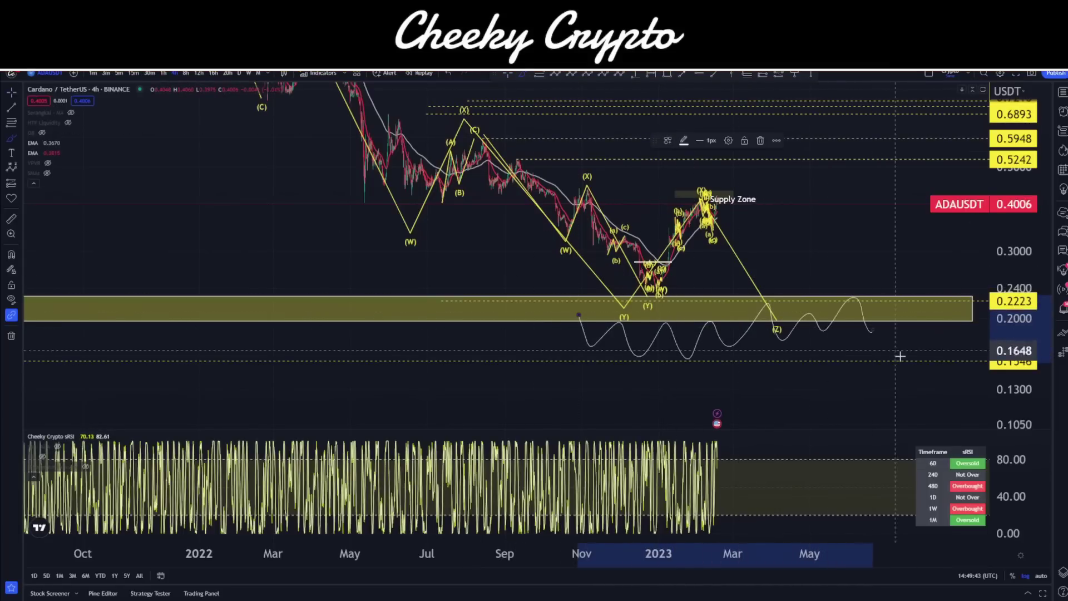
- Delete the wavy brush stroke and the large W-X-Y-X-Z correction
{"action": "key", "text": "Delete"}
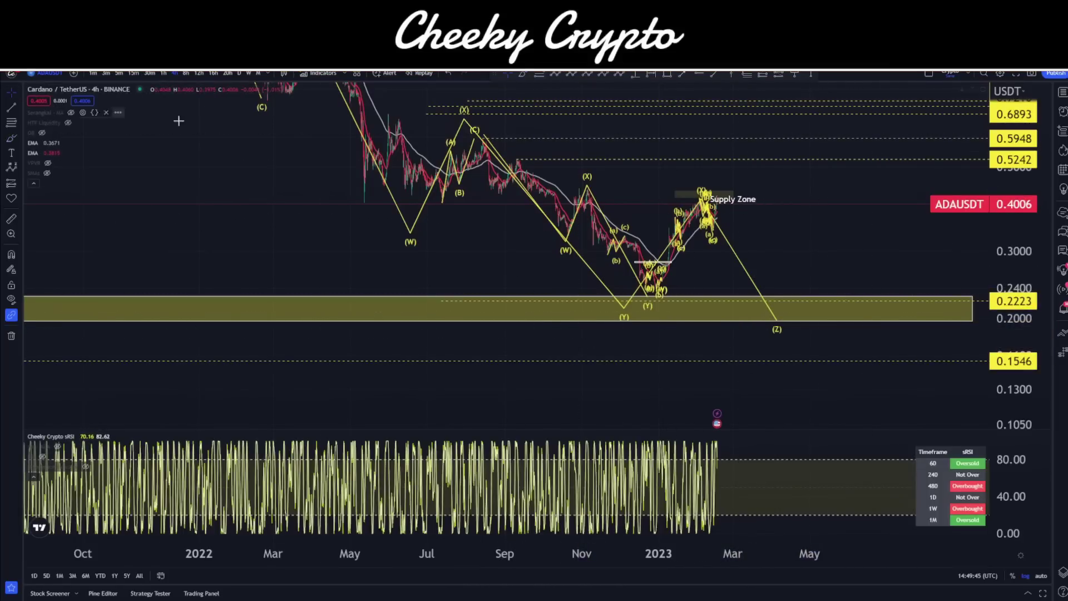
{"action": "left_click", "coordinate": [740, 264]}
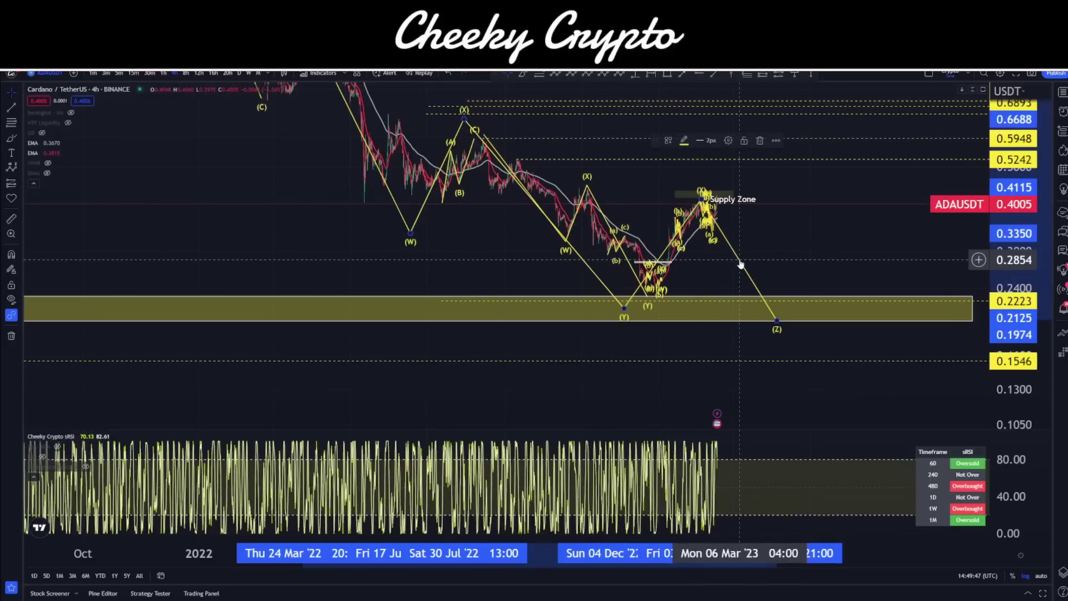
{"action": "key", "text": "Delete"}
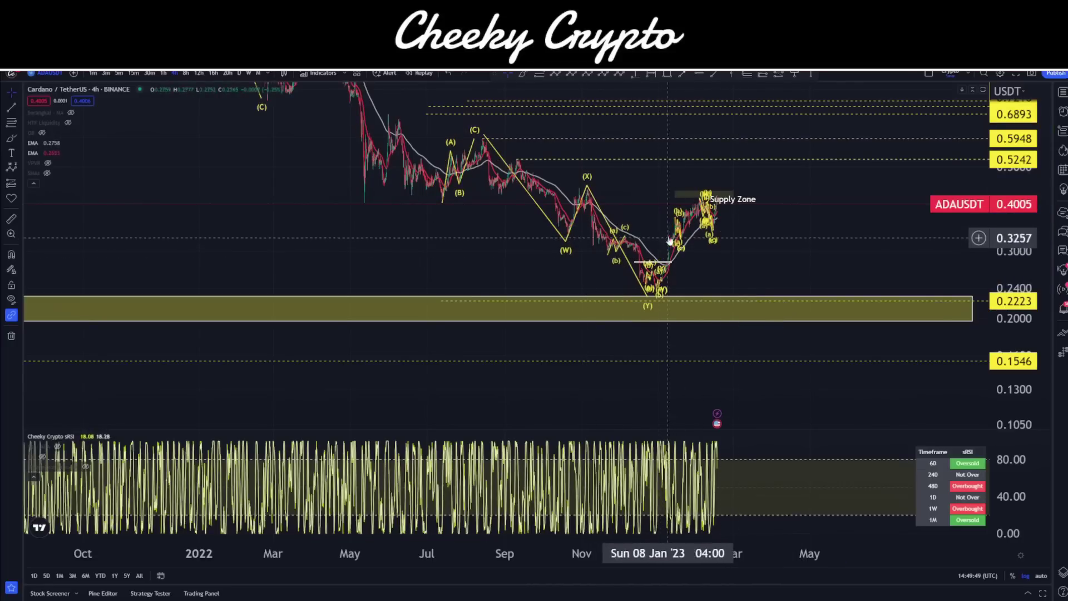
- Sketch a W-X-Y-X-Z from about 1.2140 in March 2022 through 0.3688, 0.6720, 0.2041, 0.4479 and 0.1908, and delete it
{"action": "left_click_drag", "start_coordinate": [642, 190], "coordinate": [655, 224]}
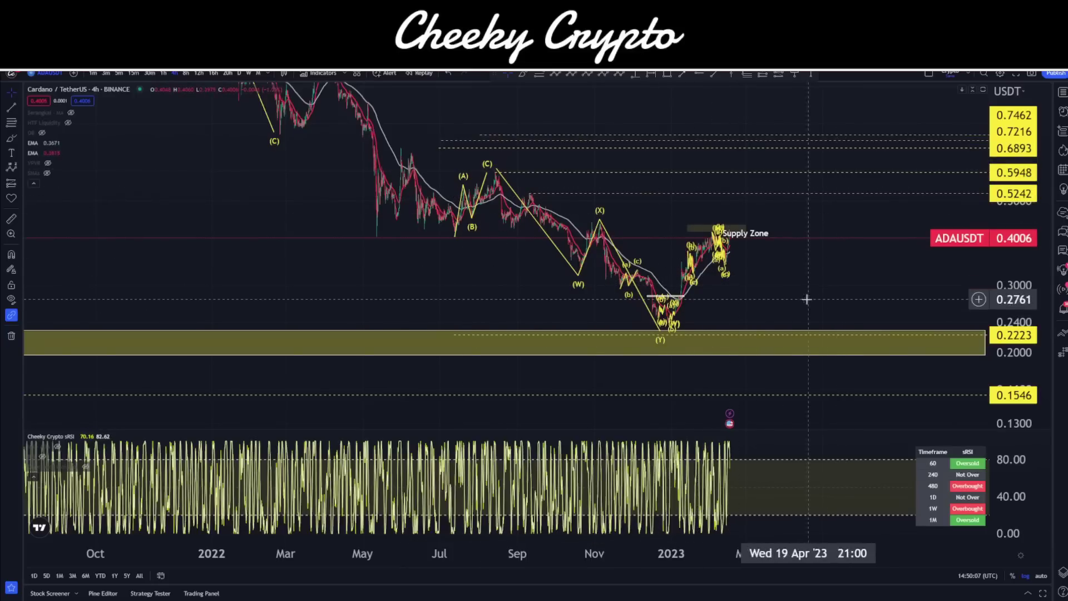
{"action": "scroll", "coordinate": [779, 311], "scroll_direction": "down", "scroll_amount": 3}
{"action": "left_click_drag", "start_coordinate": [790, 336], "coordinate": [847, 404]}
{"action": "mouse_move", "coordinate": [1001, 311]}
{"action": "left_mouse_down"}
{"action": "mouse_move", "coordinate": [996, 345]}
{"action": "mouse_move", "coordinate": [994, 298]}
{"action": "left_mouse_up"}
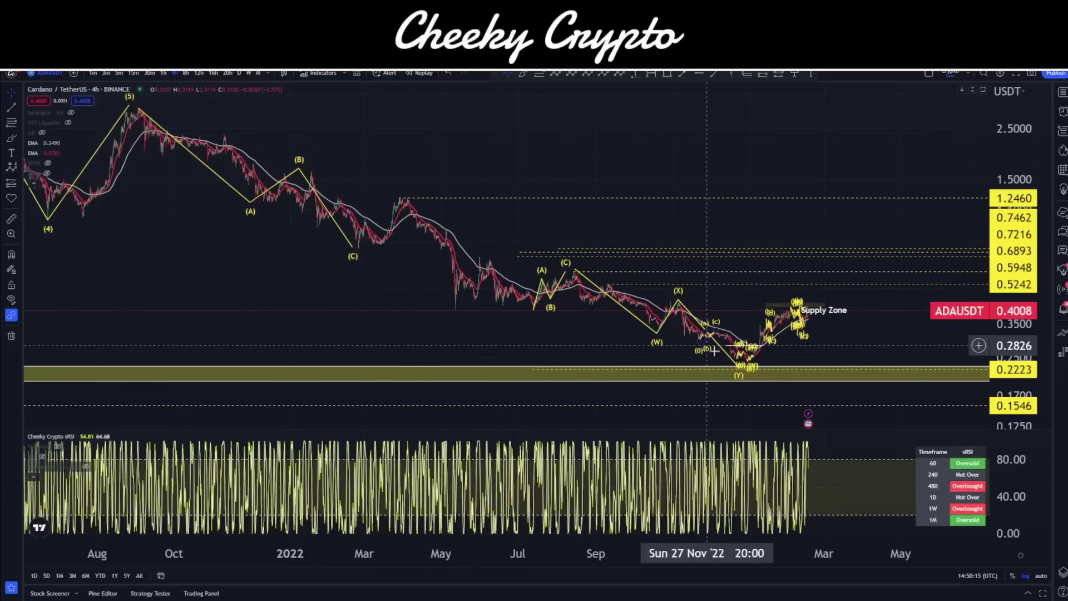
{"action": "left_click", "coordinate": [618, 73]}
{"action": "left_click", "coordinate": [389, 200]}
{"action": "left_click", "coordinate": [460, 318]}
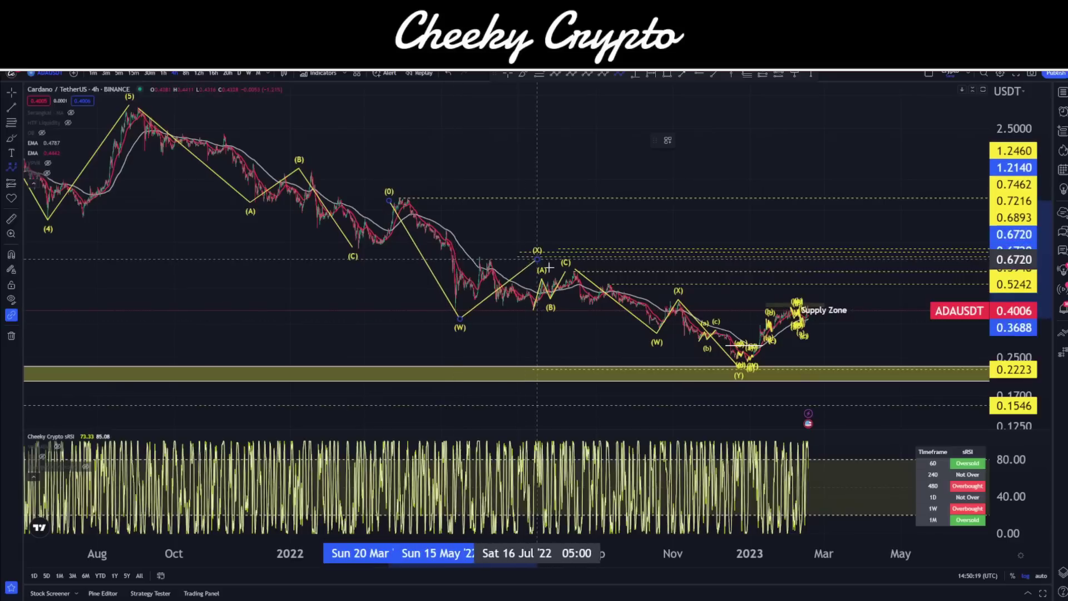
{"action": "left_click", "coordinate": [537, 258]}
{"action": "left_click", "coordinate": [706, 377]}
{"action": "left_click", "coordinate": [773, 300]}
{"action": "left_click", "coordinate": [877, 384]}
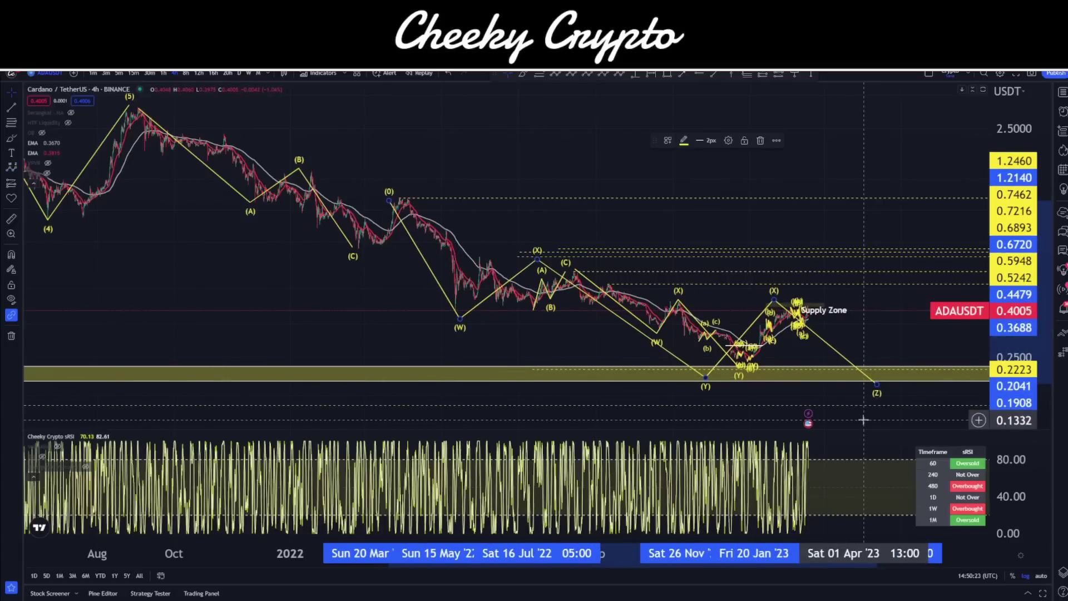
{"action": "key", "text": "Delete"}
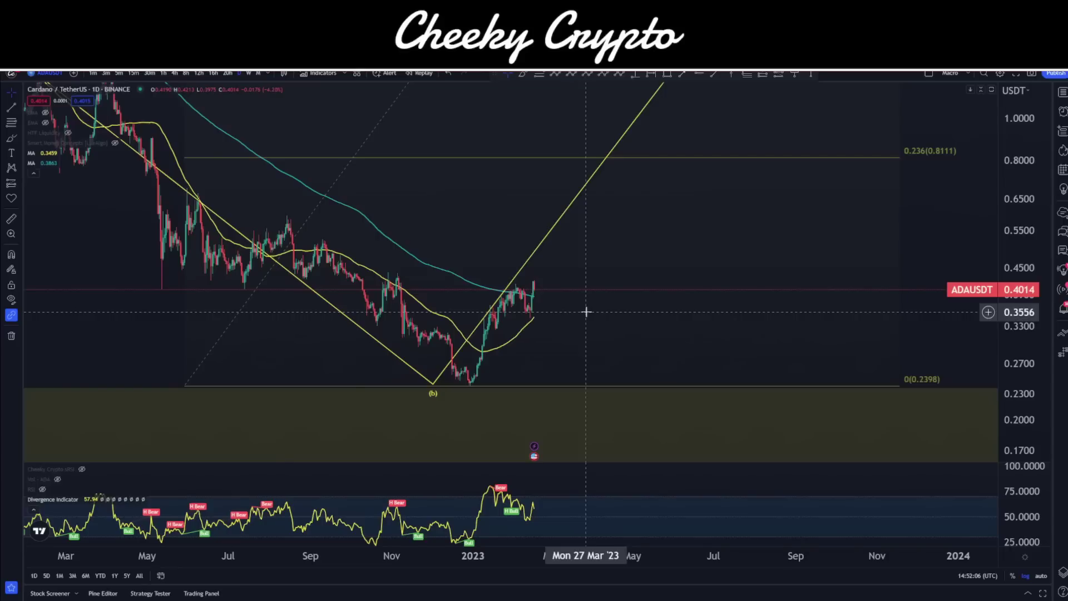
- On the 4-hour Smart Money Concepts chart, draw four arrows from about 0.2843 on 1 March 2023 to the four bright green boxes
{"action": "key", "text": "ctrl+Tab"}
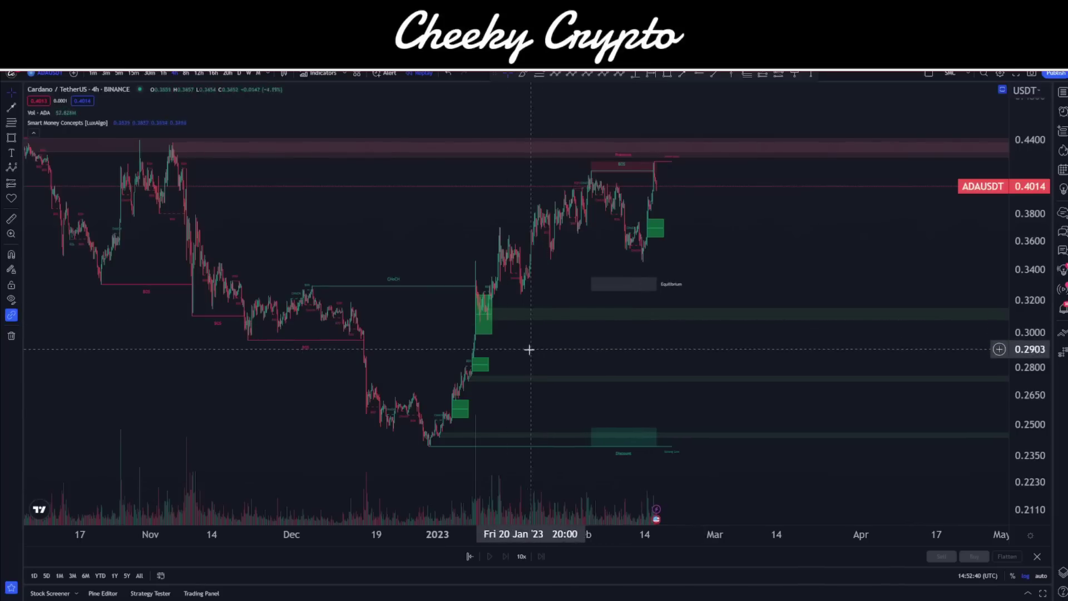
{"action": "left_click", "coordinate": [715, 360]}
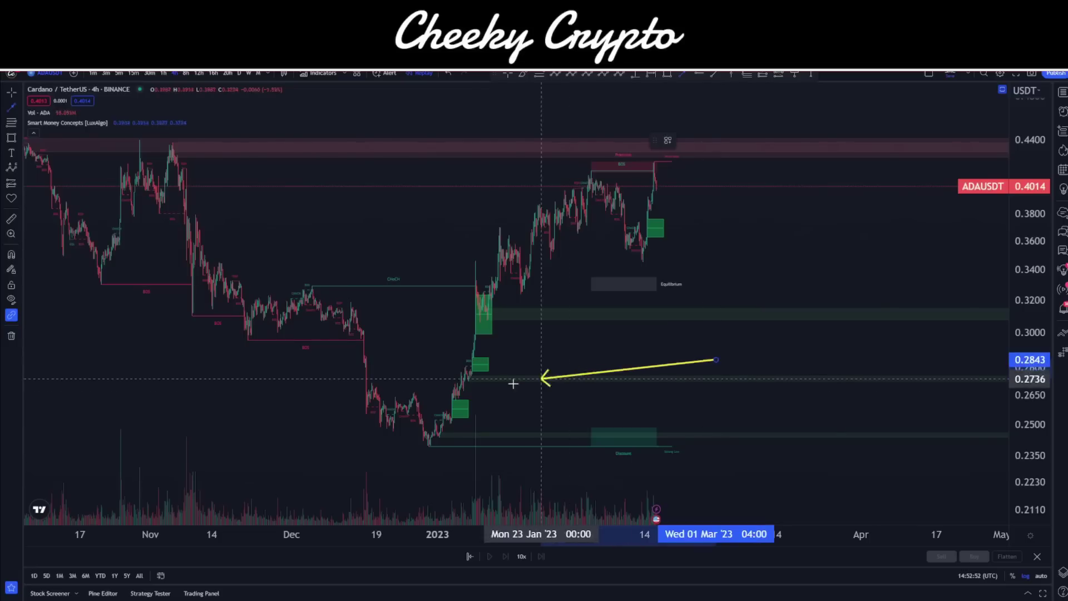
{"action": "left_click", "coordinate": [480, 406]}
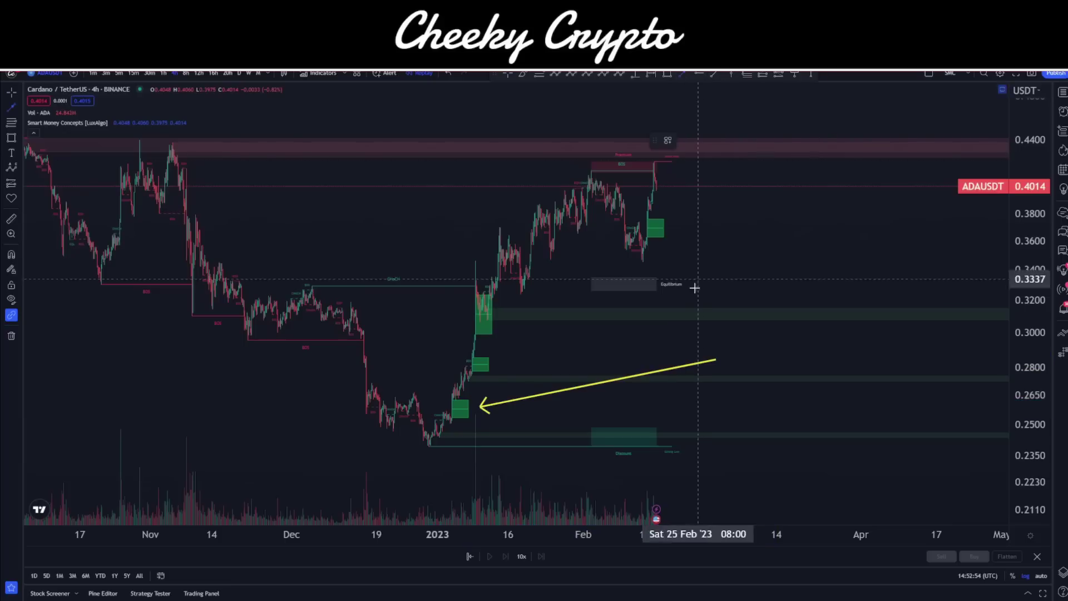
{"action": "left_click", "coordinate": [716, 359]}
{"action": "left_click", "coordinate": [497, 363]}
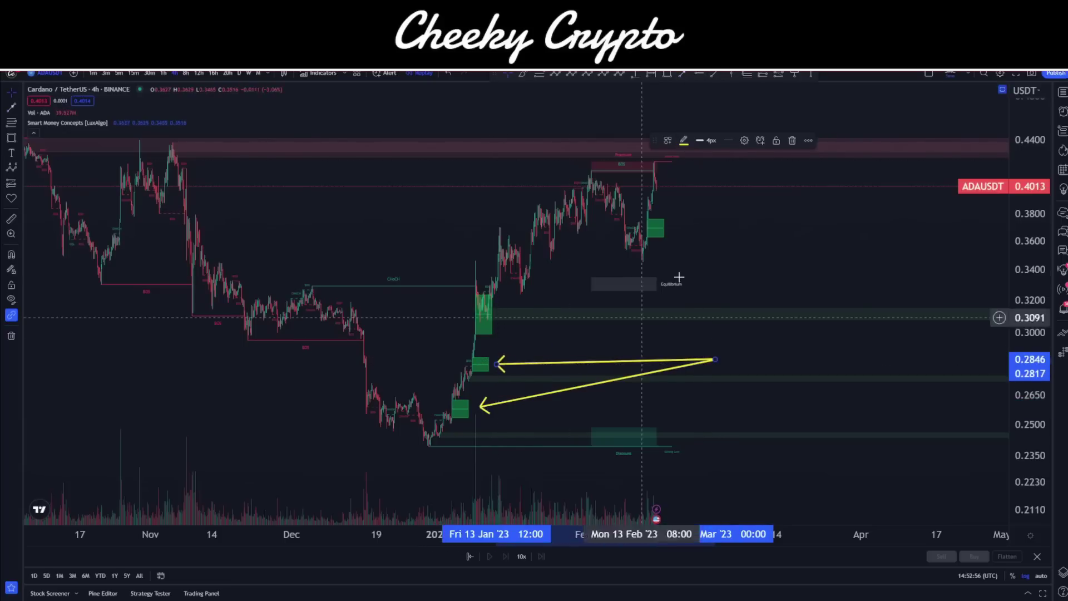
{"action": "left_click", "coordinate": [716, 360]}
{"action": "left_click", "coordinate": [498, 323]}
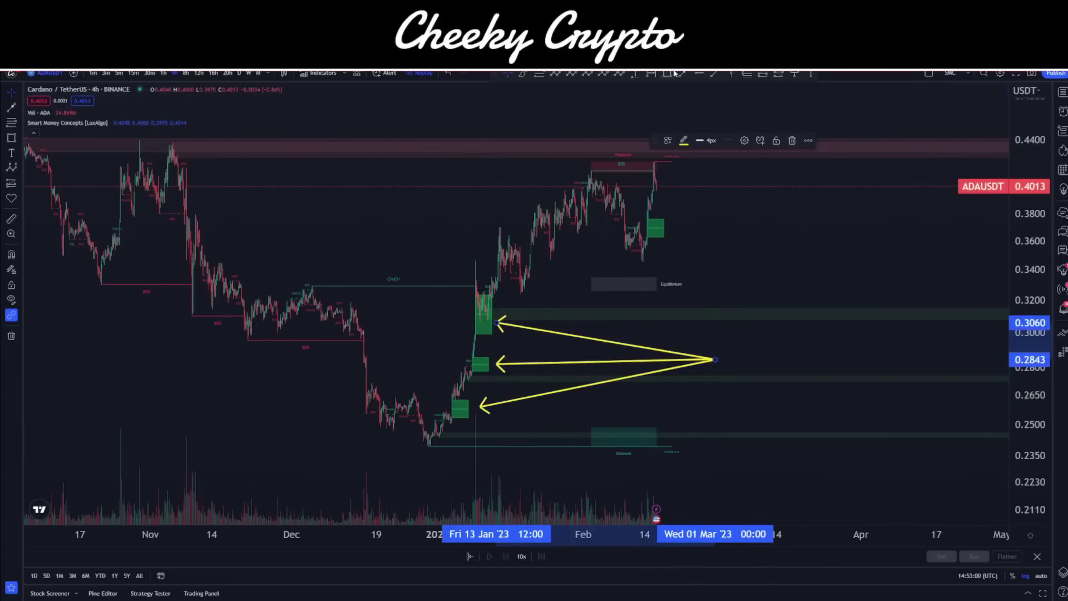
{"action": "key", "text": "Escape"}
{"action": "left_click", "coordinate": [716, 359]}
{"action": "left_click", "coordinate": [666, 238]}
{"action": "key", "text": "Escape"}
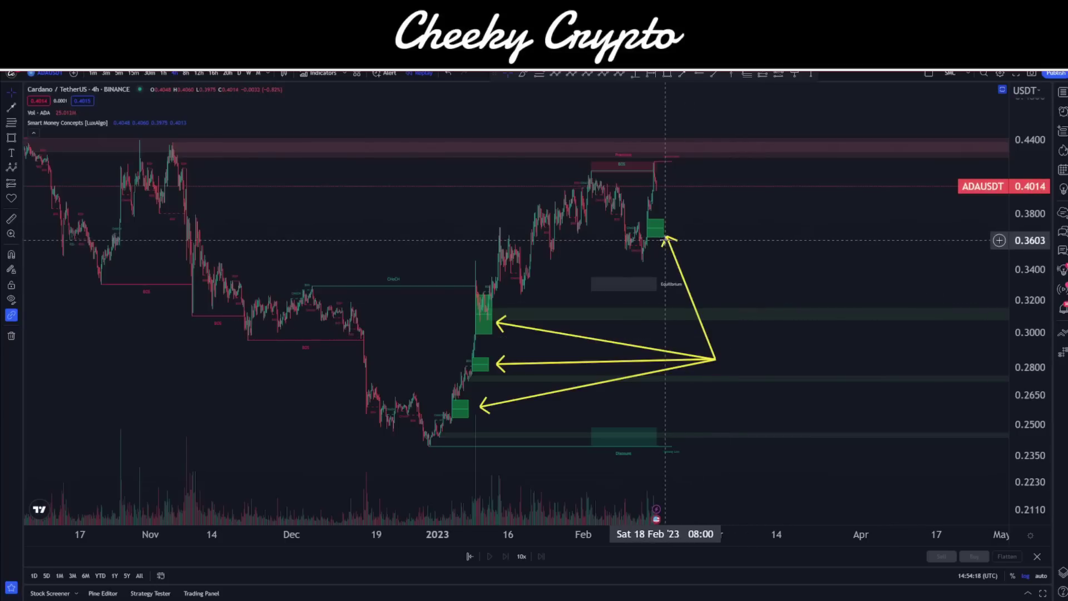
- Delete the four arrows pointing at the green boxes
{"action": "left_click", "coordinate": [667, 245]}
{"action": "key", "text": "Delete"}
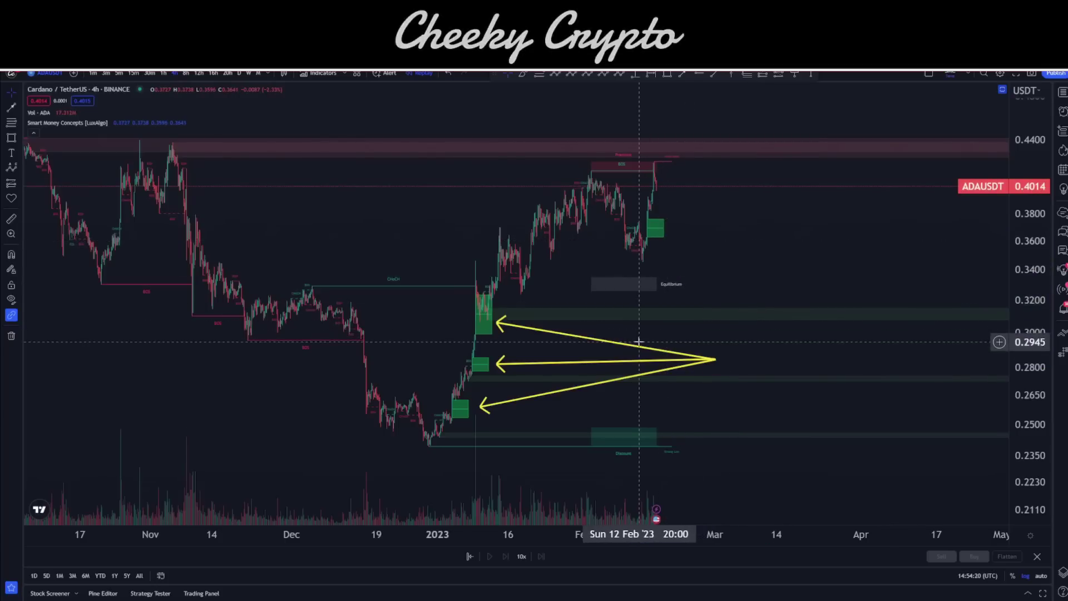
{"action": "left_click", "coordinate": [638, 347]}
{"action": "key", "text": "Delete"}
{"action": "left_click", "coordinate": [634, 365]}
{"action": "key", "text": "Delete"}
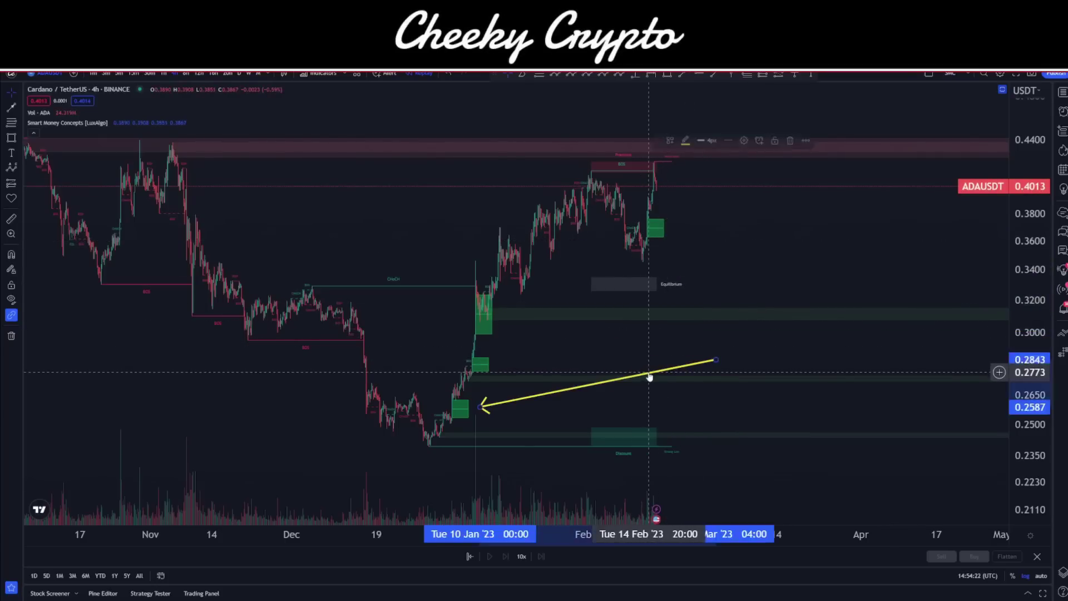
{"action": "left_click", "coordinate": [649, 374]}
{"action": "key", "text": "Delete"}
{"action": "left_click", "coordinate": [684, 75]}
{"action": "mouse_move", "coordinate": [856, 266]}
{"action": "left_mouse_down"}
{"action": "mouse_move", "coordinate": [675, 301]}
{"action": "mouse_move", "coordinate": [480, 305]}
{"action": "mouse_move", "coordinate": [476, 365]}
{"action": "mouse_move", "coordinate": [612, 174]}
{"action": "mouse_move", "coordinate": [753, 308]}
{"action": "mouse_move", "coordinate": [730, 261]}
{"action": "mouse_move", "coordinate": [727, 273]}
{"action": "left_mouse_up"}
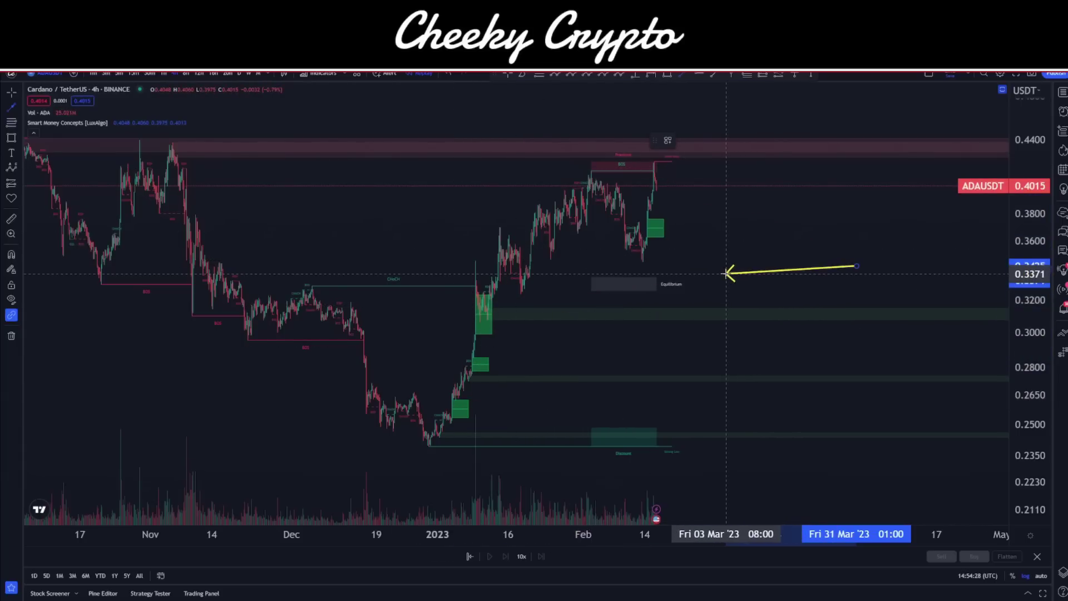
{"action": "key", "text": "Escape"}
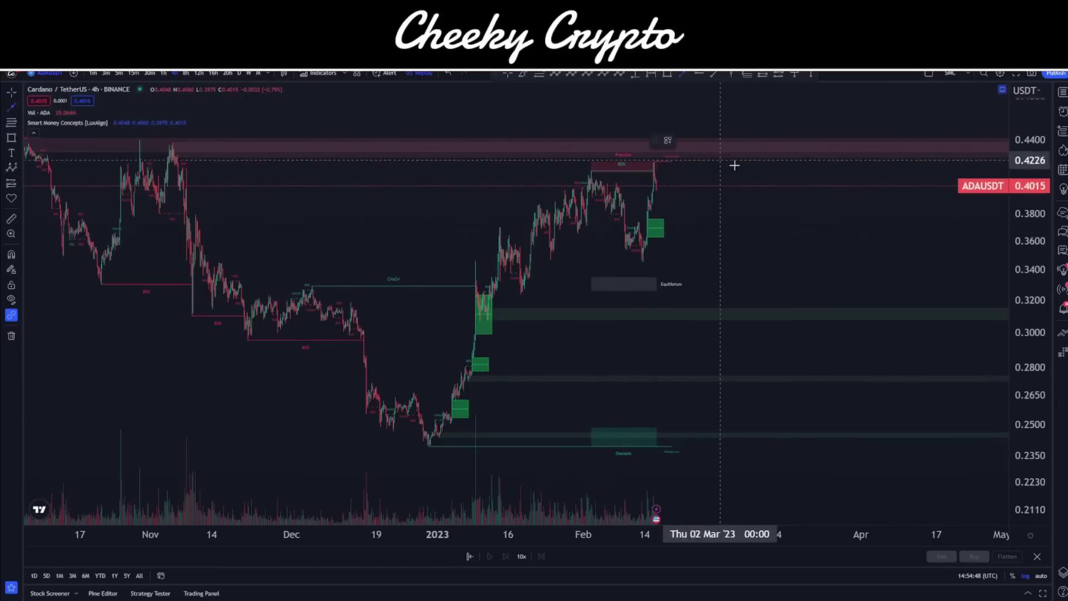
- Draw two arrows from about 0.4013 in early March 2023, one to the ChoCh level near 0.3360, one to the latest BOS near 0.4128
{"action": "left_click", "coordinate": [744, 186]}
{"action": "left_click", "coordinate": [440, 275]}
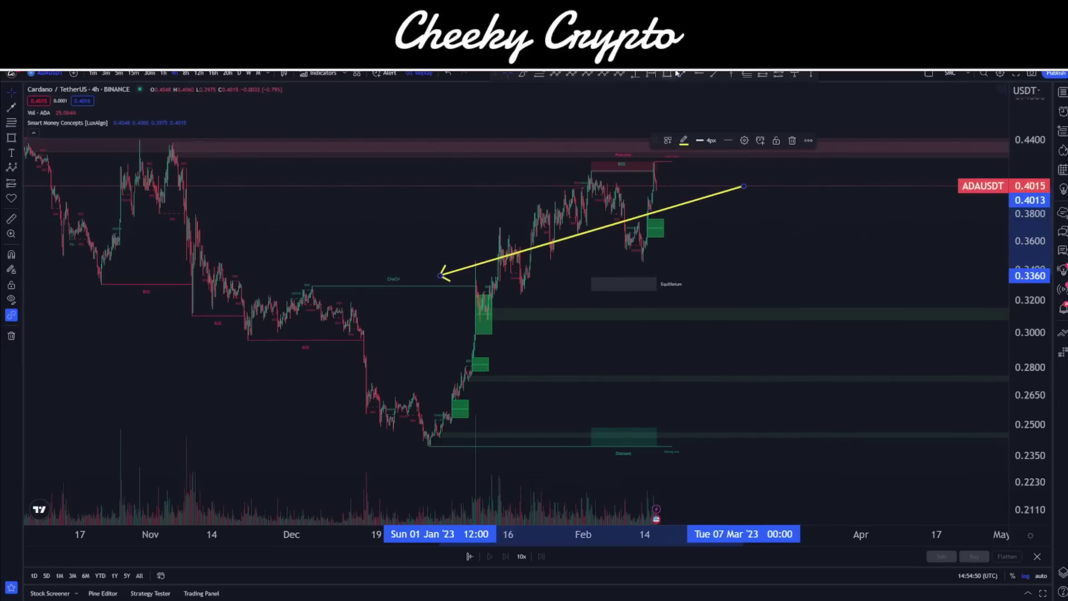
{"action": "left_click", "coordinate": [739, 172]}
{"action": "left_click", "coordinate": [742, 185]}
{"action": "left_click", "coordinate": [647, 171]}
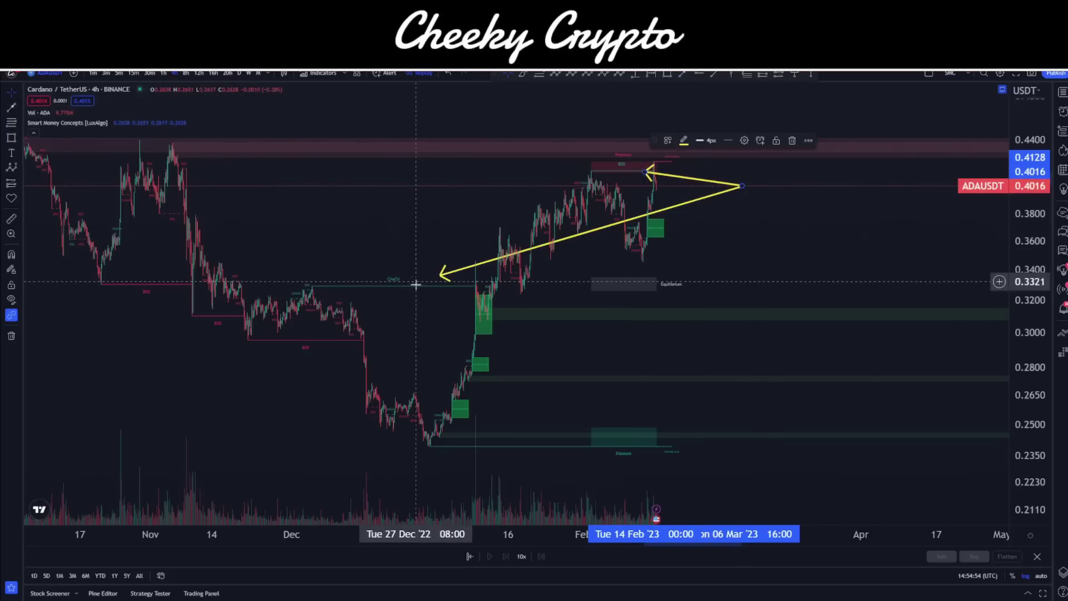
- Delete the arrows pointing at the ChoCh level and the latest BOS
{"action": "left_click", "coordinate": [455, 273]}
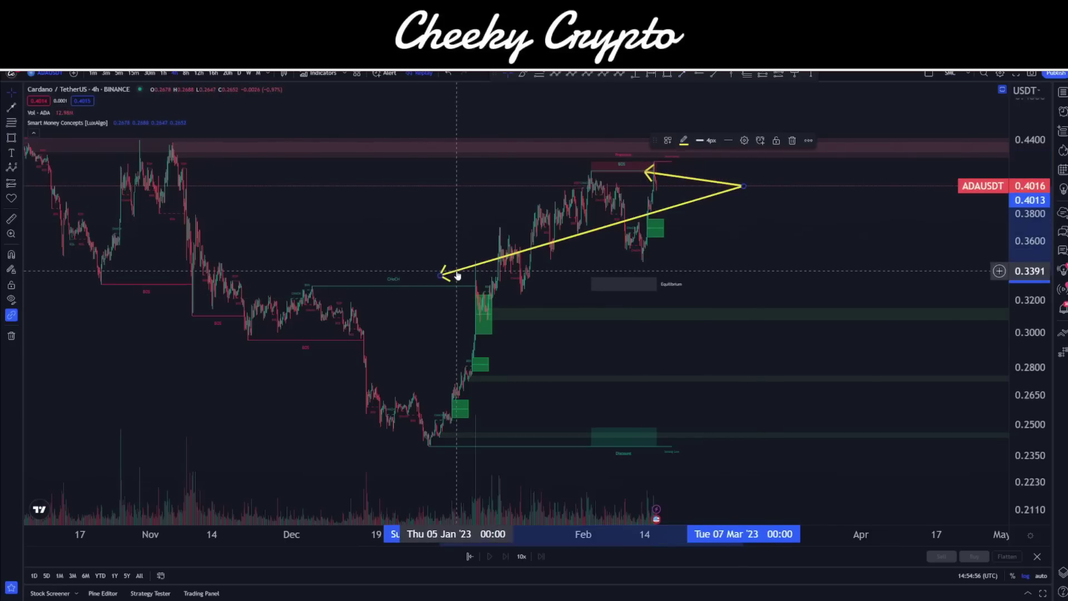
{"action": "key", "text": "Delete"}
{"action": "left_click", "coordinate": [683, 177]}
{"action": "key", "text": "Delete"}
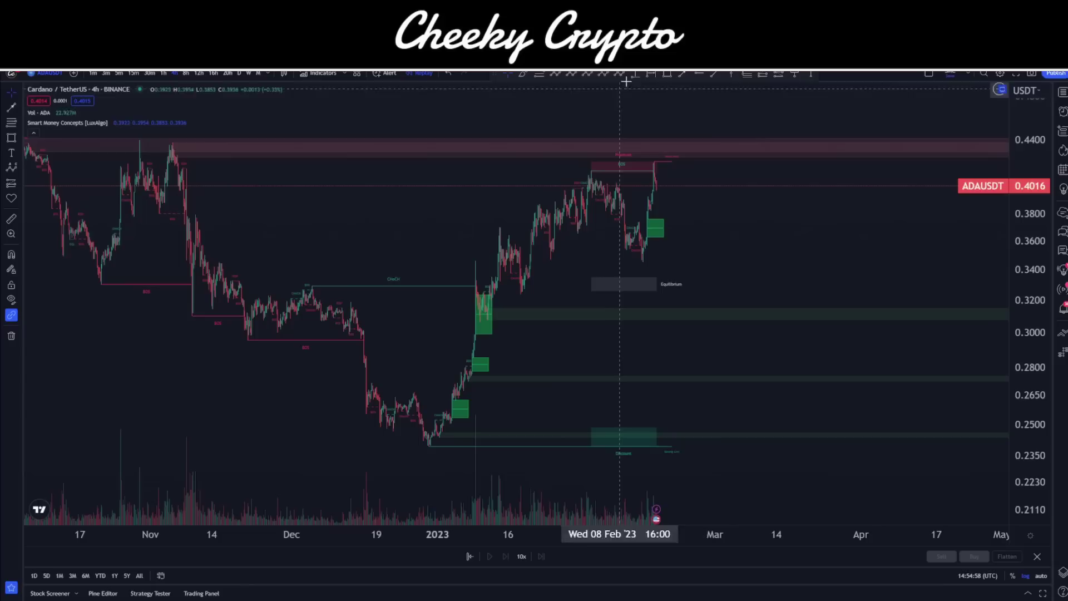
- Draw a falling arrow from about 0.4026 on 19 October to 0.2521 on 12 December 2022, and a rising arrow from 0.2439 on 24 December
{"action": "mouse_move", "coordinate": [90, 185]}
{"action": "left_mouse_down"}
{"action": "mouse_move", "coordinate": [143, 283]}
{"action": "mouse_move", "coordinate": [194, 239]}
{"action": "mouse_move", "coordinate": [267, 257]}
{"action": "mouse_move", "coordinate": [326, 353]}
{"action": "mouse_move", "coordinate": [429, 398]}
{"action": "mouse_move", "coordinate": [465, 284]}
{"action": "mouse_move", "coordinate": [382, 277]}
{"action": "mouse_move", "coordinate": [226, 224]}
{"action": "mouse_move", "coordinate": [344, 418]}
{"action": "left_mouse_up"}
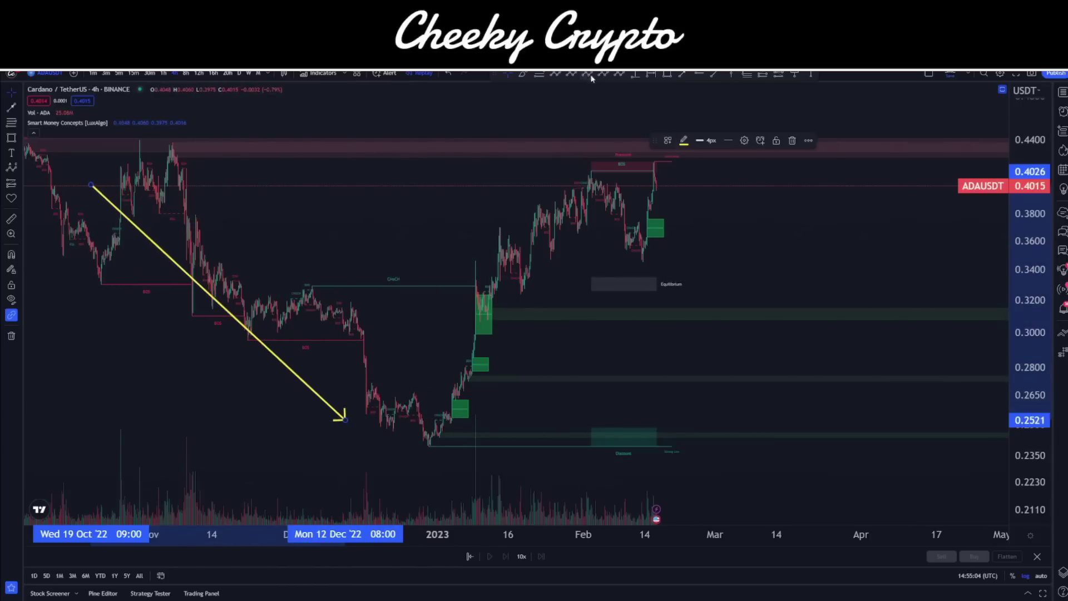
{"action": "left_click", "coordinate": [682, 73]}
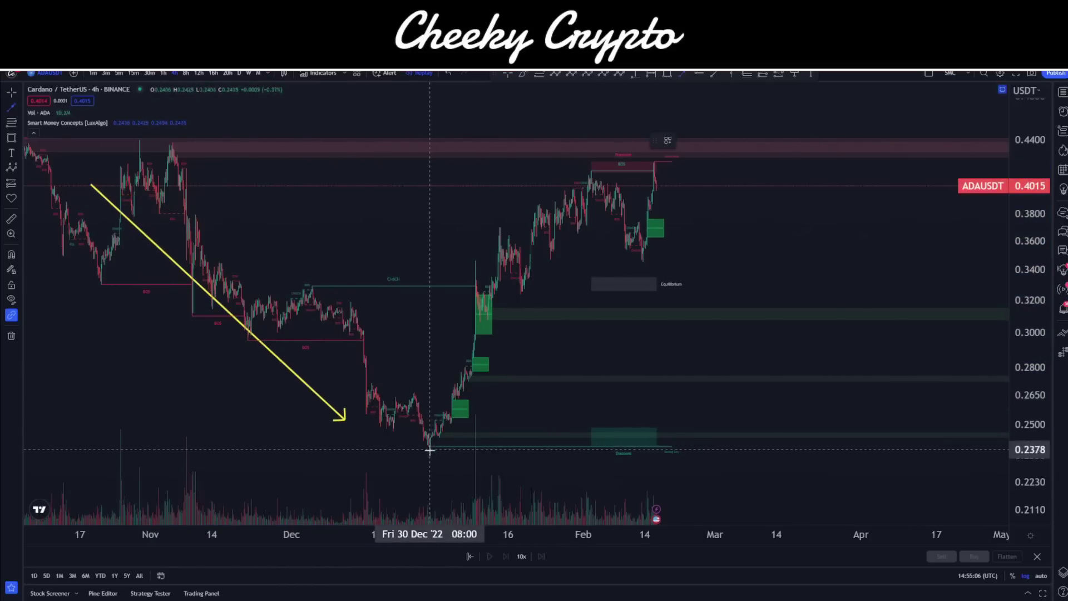
{"action": "mouse_move", "coordinate": [404, 437]}
{"action": "left_mouse_down"}
{"action": "mouse_move", "coordinate": [417, 431]}
{"action": "mouse_move", "coordinate": [489, 269]}
{"action": "mouse_move", "coordinate": [436, 266]}
{"action": "mouse_move", "coordinate": [483, 309]}
{"action": "mouse_move", "coordinate": [467, 245]}
{"action": "mouse_move", "coordinate": [489, 324]}
{"action": "mouse_move", "coordinate": [480, 297]}
{"action": "mouse_move", "coordinate": [374, 279]}
{"action": "mouse_move", "coordinate": [469, 279]}
{"action": "mouse_move", "coordinate": [506, 256]}
{"action": "mouse_move", "coordinate": [507, 290]}
{"action": "left_mouse_up"}
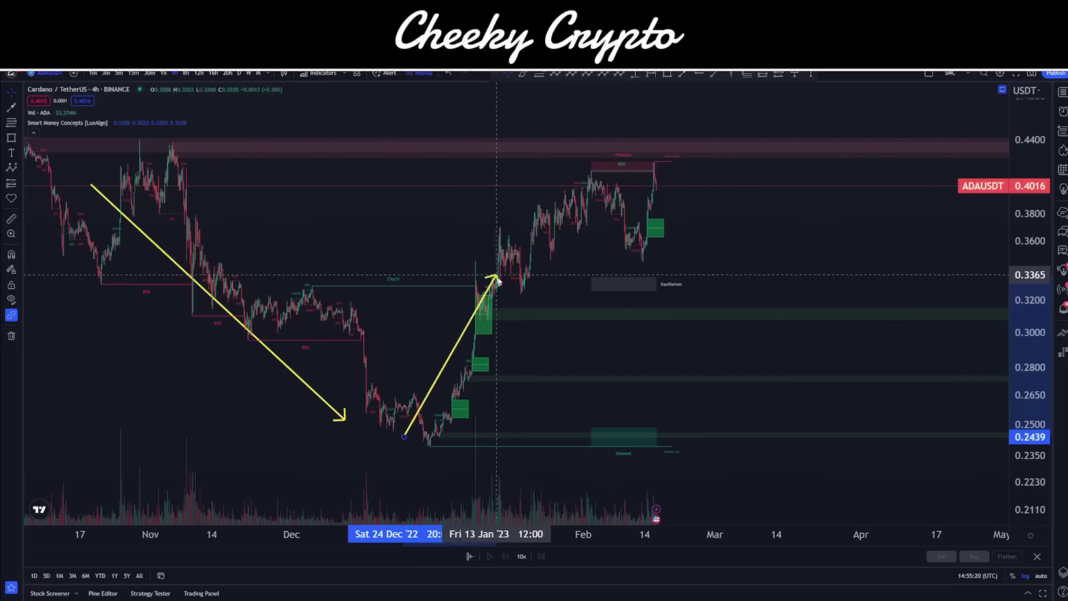
- Trace the rally and its pullback levels with the rising arrow's head, ending at about 0.4348 on 26 February 2023, and delete that arrow
{"action": "left_click_drag", "start_coordinate": [515, 296], "coordinate": [585, 196]}
{"action": "left_click_drag", "start_coordinate": [648, 179], "coordinate": [656, 163]}
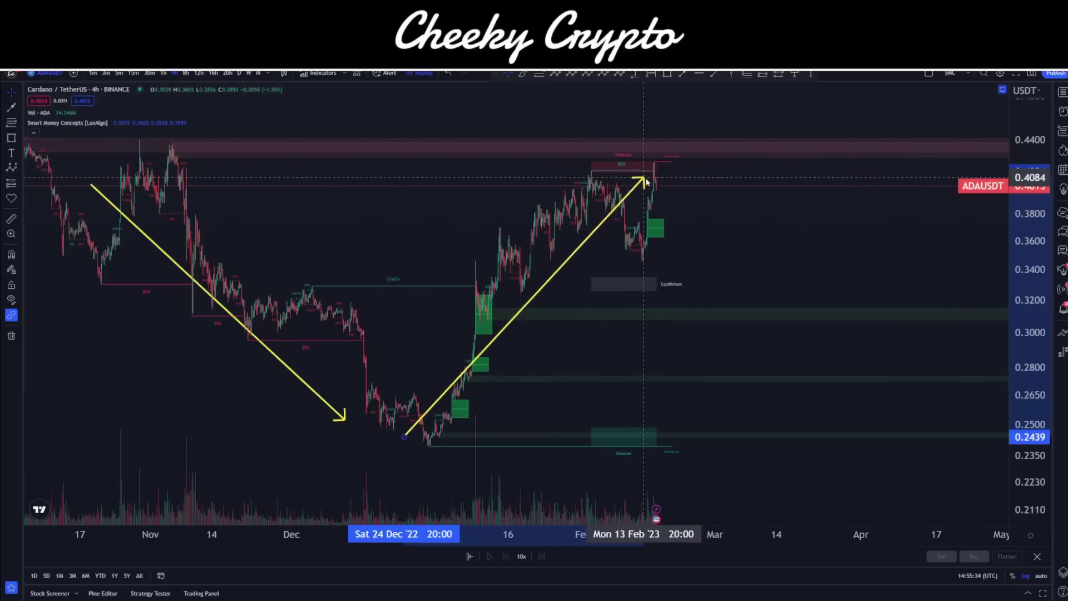
{"action": "mouse_move", "coordinate": [593, 175]}
{"action": "left_mouse_down"}
{"action": "mouse_move", "coordinate": [656, 163]}
{"action": "mouse_move", "coordinate": [623, 172]}
{"action": "mouse_move", "coordinate": [132, 142]}
{"action": "mouse_move", "coordinate": [488, 161]}
{"action": "mouse_move", "coordinate": [925, 149]}
{"action": "mouse_move", "coordinate": [176, 149]}
{"action": "mouse_move", "coordinate": [355, 161]}
{"action": "mouse_move", "coordinate": [712, 162]}
{"action": "mouse_move", "coordinate": [611, 181]}
{"action": "left_mouse_up"}
{"action": "left_click_drag", "start_coordinate": [675, 164], "coordinate": [654, 248]}
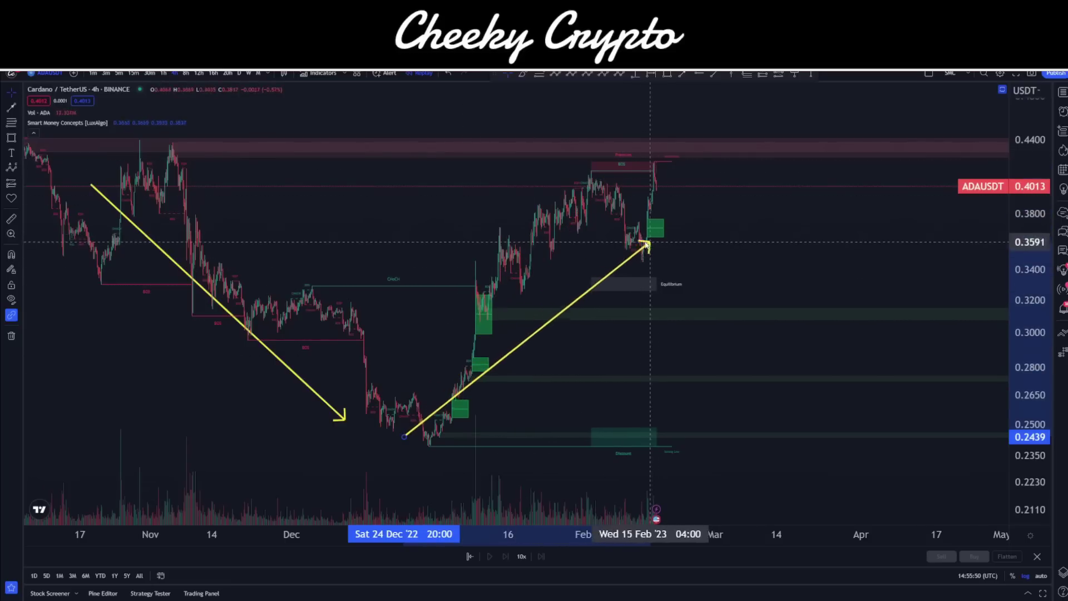
{"action": "left_click_drag", "start_coordinate": [643, 213], "coordinate": [478, 323]}
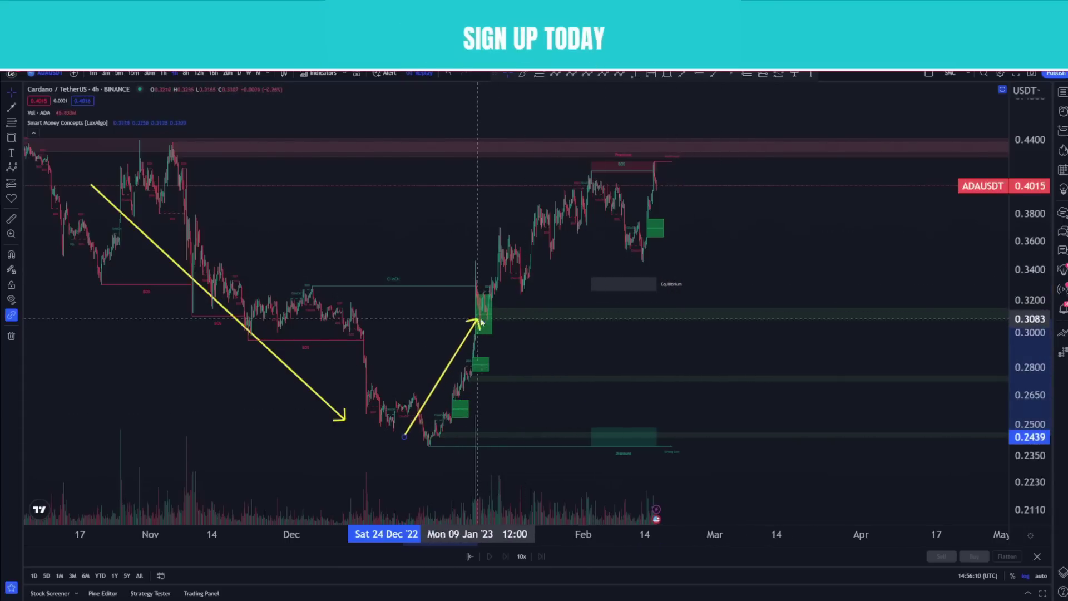
{"action": "left_click_drag", "start_coordinate": [626, 315], "coordinate": [552, 420]}
{"action": "left_click_drag", "start_coordinate": [652, 424], "coordinate": [639, 171]}
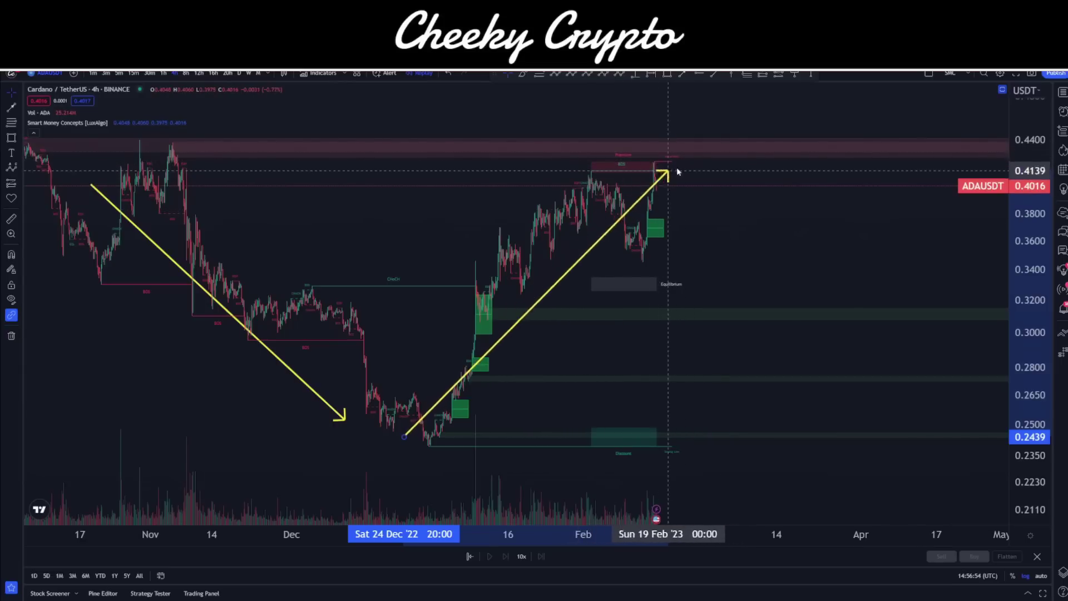
{"action": "left_click_drag", "start_coordinate": [674, 146], "coordinate": [699, 152]}
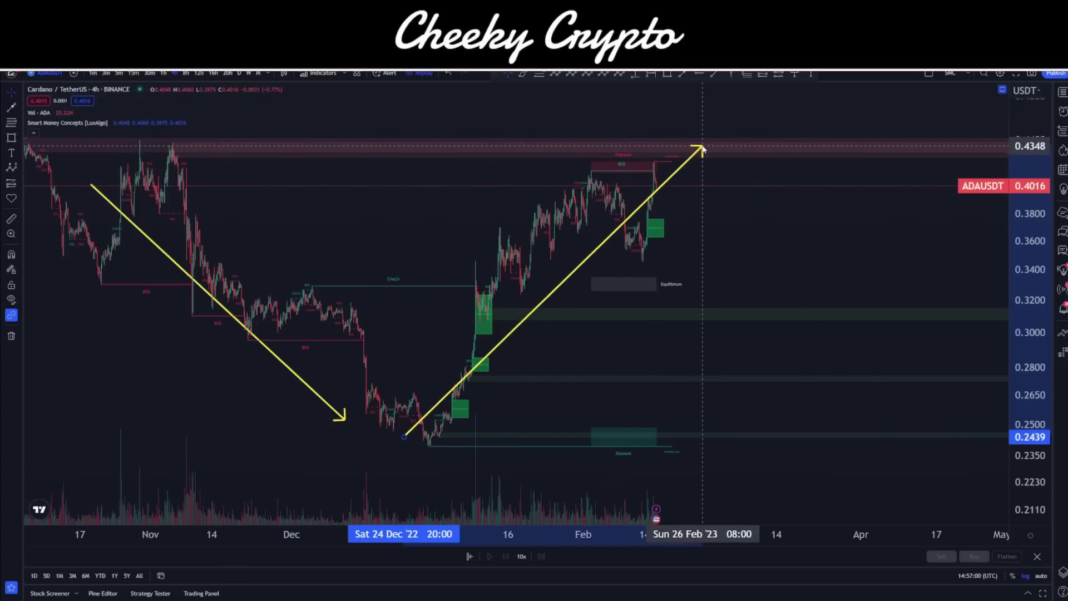
{"action": "key", "text": "Delete"}
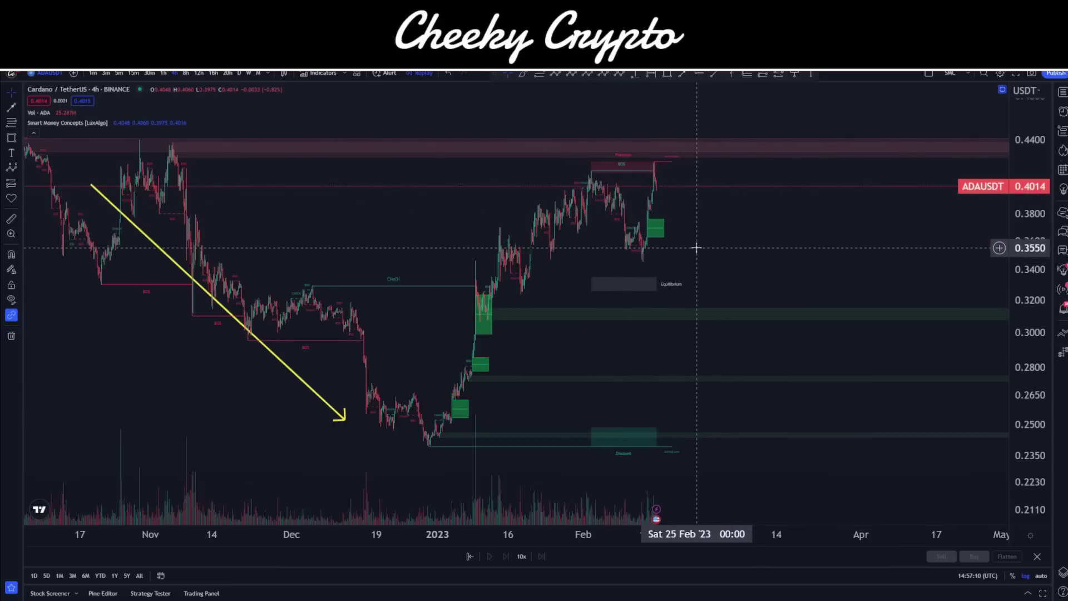
- Switch back to the Elliott wave chart and set its timeframe to 1 hour for the mid-February 2023 rally
{"action": "key", "text": "ctrl+Tab"}
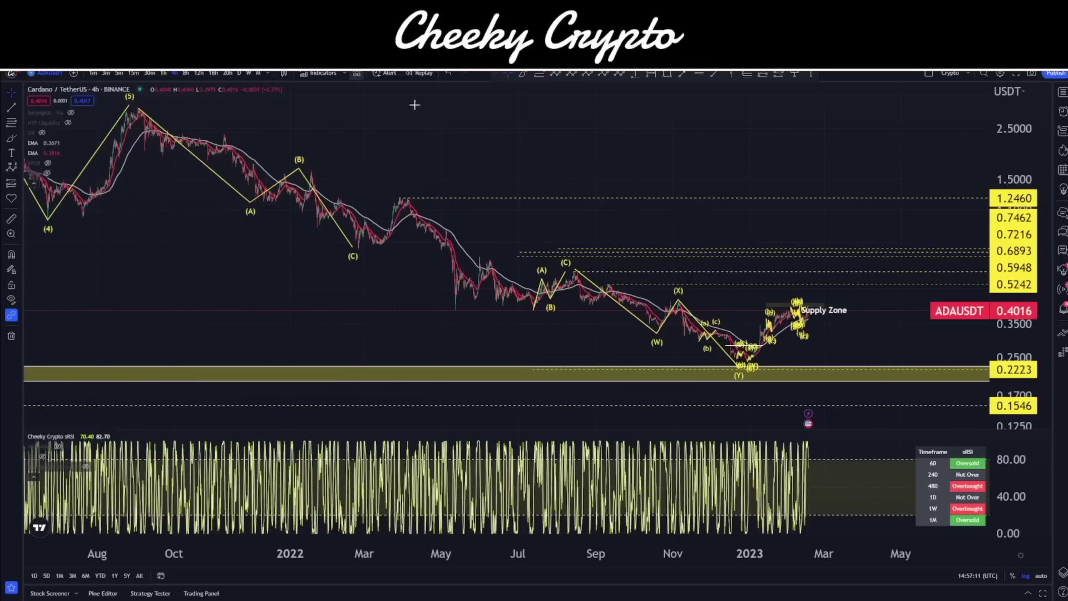
{"action": "left_click", "coordinate": [163, 73]}
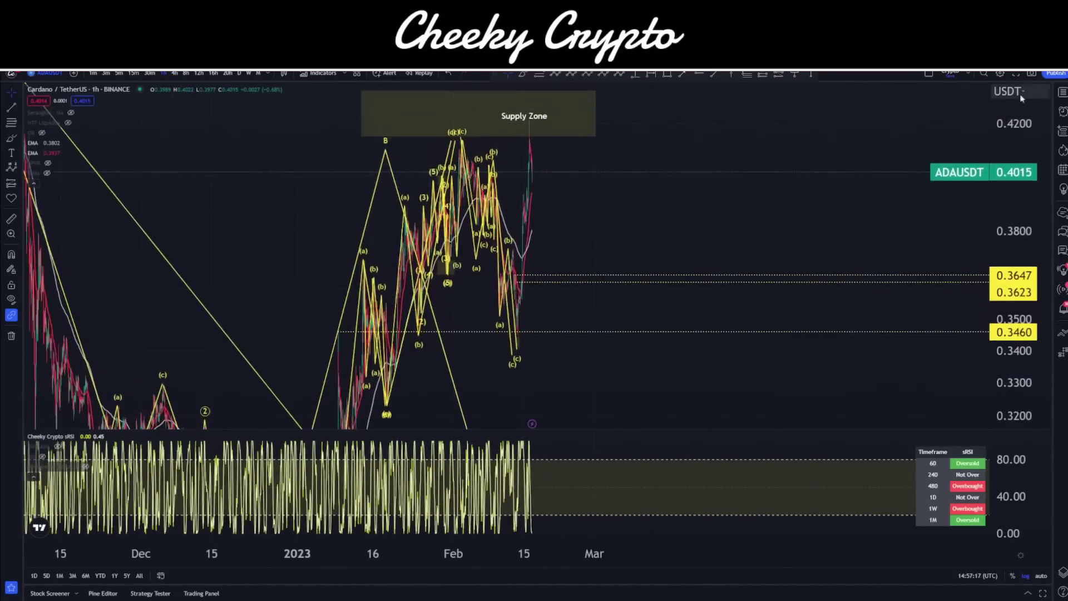
{"action": "scroll", "coordinate": [579, 226], "scroll_direction": "up", "scroll_amount": 5}
{"action": "scroll", "coordinate": [758, 257], "scroll_direction": "up", "scroll_amount": 3}
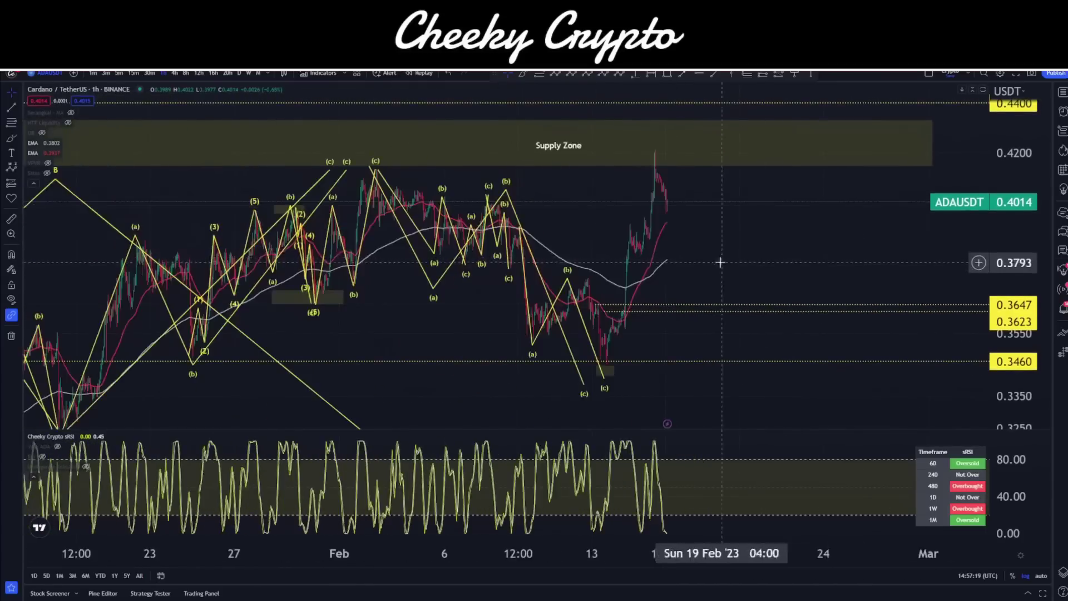
- Draw a white five-wave impulse from about 0.3461, with (1) 0.3637, (2) 0.3528, (3) 0.3931, (4) 0.3790 and (5) 0.4221
{"action": "left_click", "coordinate": [603, 74]}
{"action": "left_click", "coordinate": [525, 361]}
{"action": "left_click", "coordinate": [539, 306]}
{"action": "left_click", "coordinate": [550, 338]}
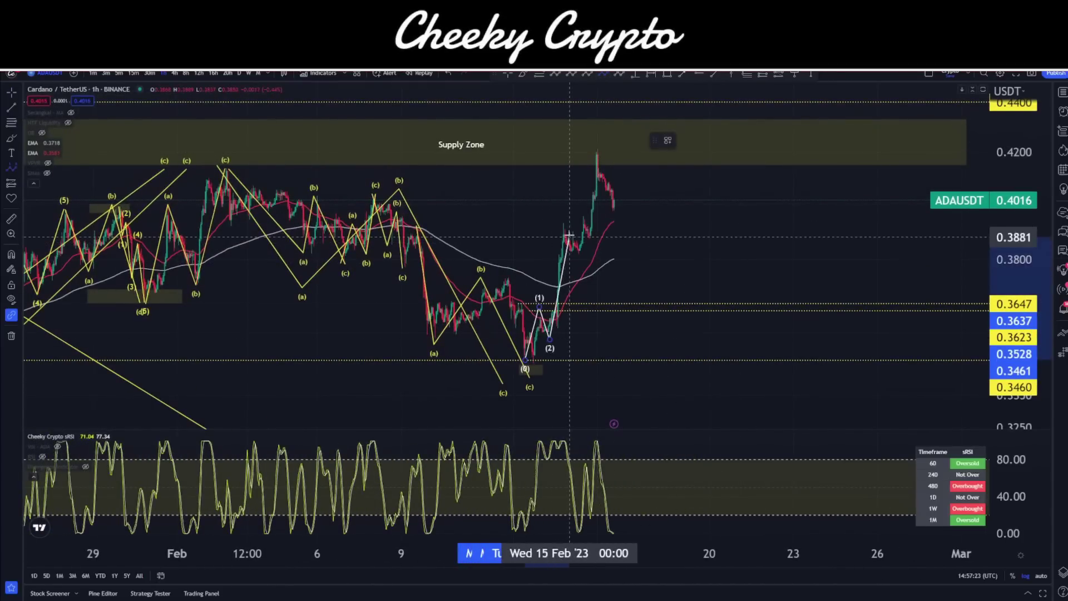
{"action": "left_click", "coordinate": [565, 223]}
{"action": "left_click", "coordinate": [580, 261]}
{"action": "left_click", "coordinate": [596, 144]}
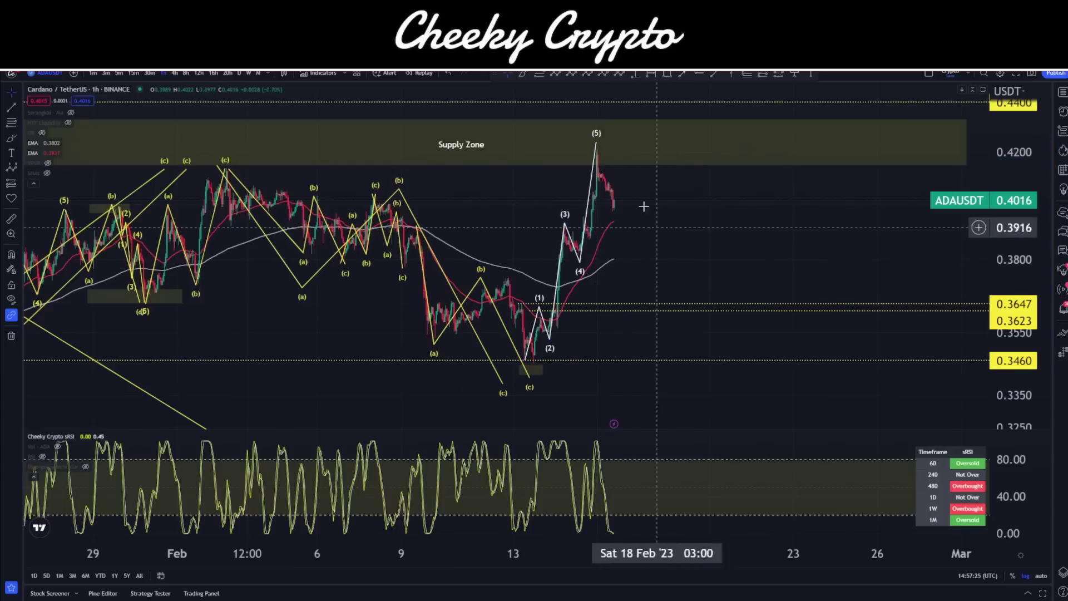
{"action": "left_click", "coordinate": [595, 143]}
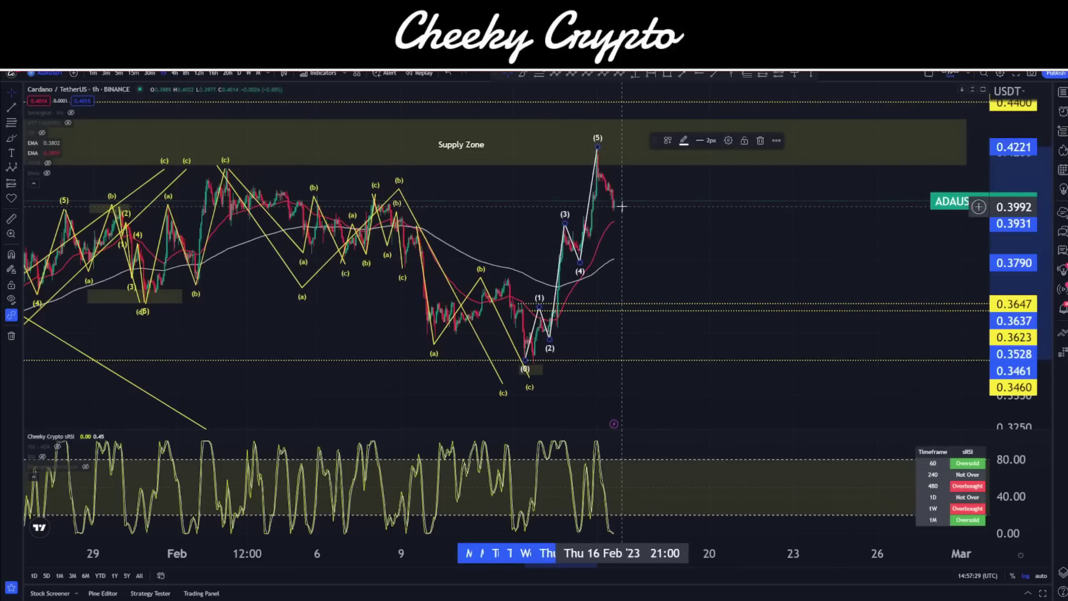
- Draw a yellow ABC correction from the wave (5) high at about 0.4203, with (a) 0.3947, (b) 0.4061 and (c) 0.3787
{"action": "left_click", "coordinate": [601, 156]}
{"action": "left_click", "coordinate": [601, 150]}
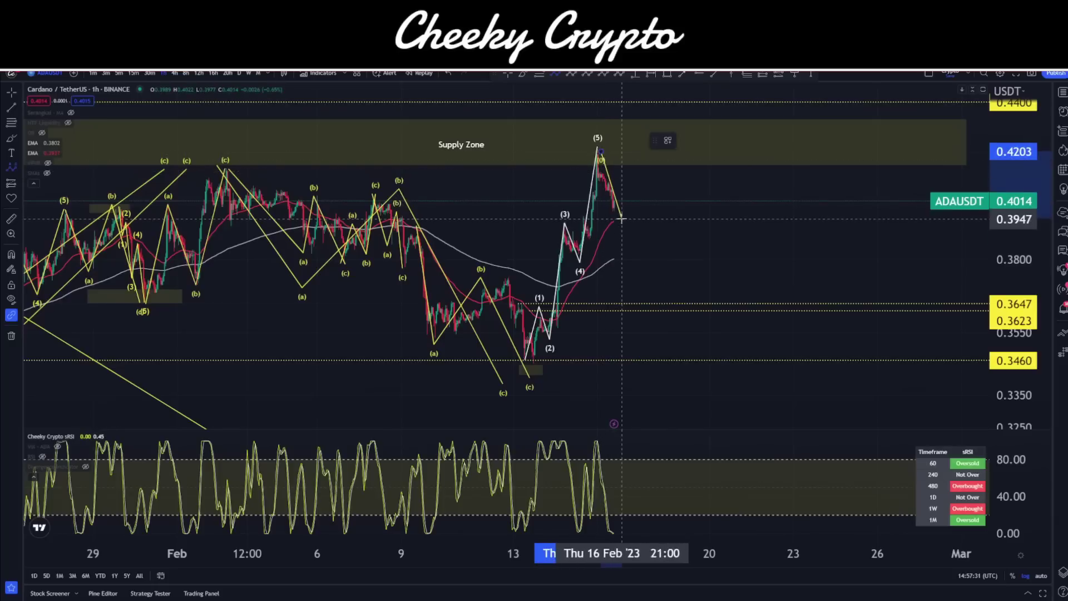
{"action": "left_click", "coordinate": [622, 218]}
{"action": "left_click", "coordinate": [627, 188]}
{"action": "left_click", "coordinate": [652, 262]}
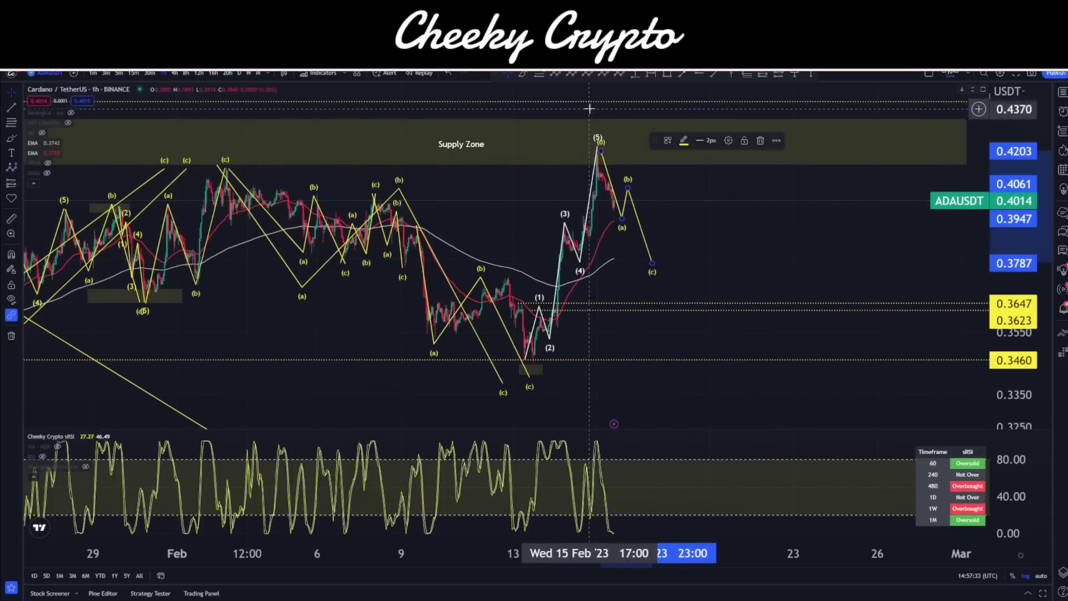
- On the hourly Elliott wave chart, draw a white impulse from about 0.3793, with (1) 0.4023, (2) 0.3905, (3) 0.4175, (4) 0.4045 and (5) 0.4331
{"action": "key", "text": "ctrl+Tab"}
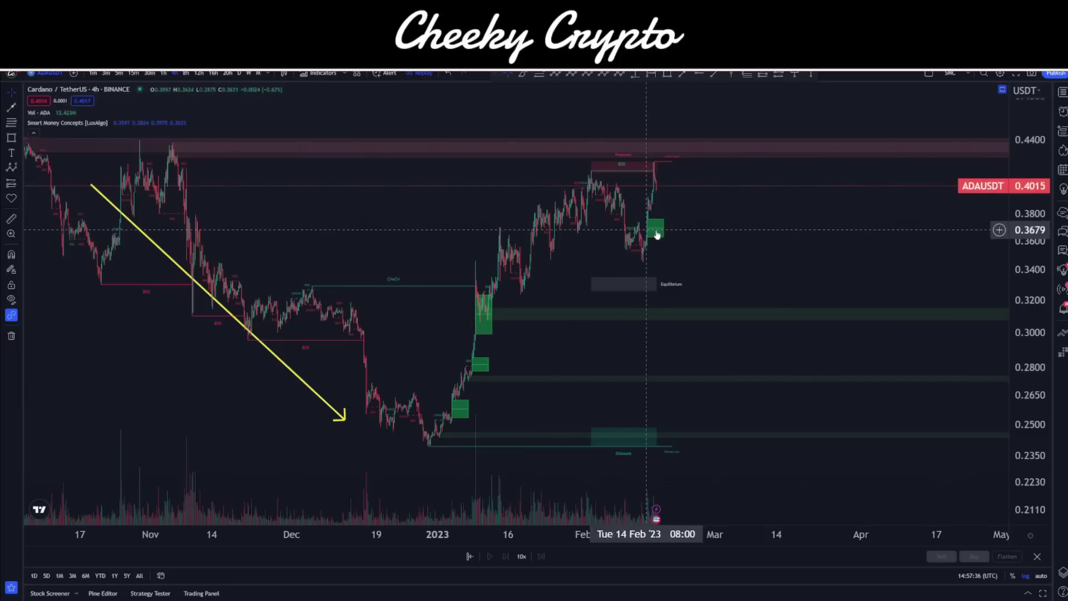
{"action": "key", "text": "ctrl+Tab"}
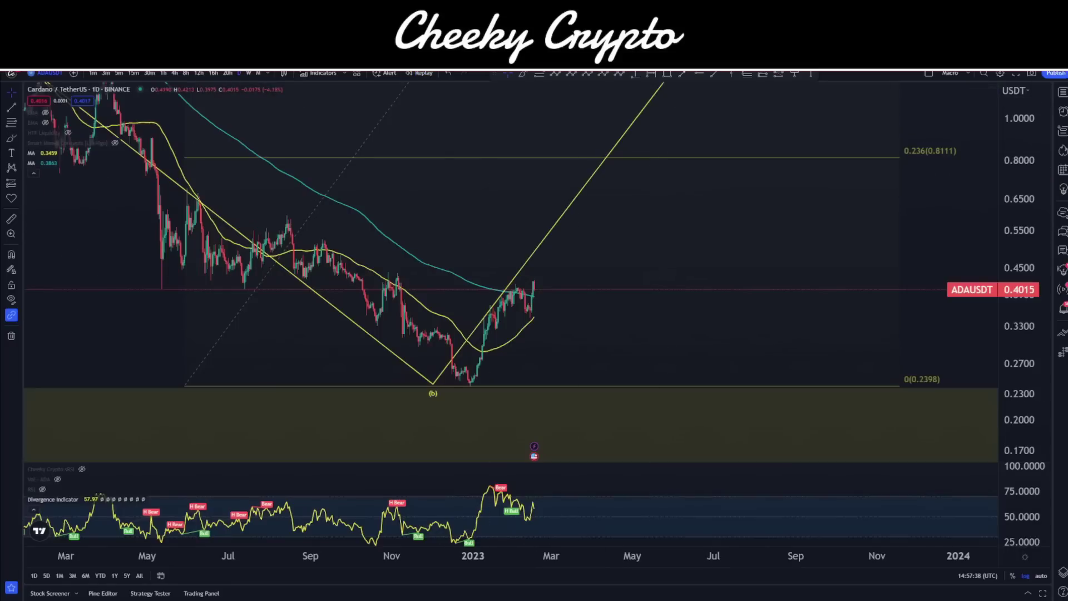
{"action": "key", "text": "ctrl+Tab"}
{"action": "left_click", "coordinate": [604, 73]}
{"action": "left_click", "coordinate": [655, 261]}
{"action": "left_click", "coordinate": [683, 197]}
{"action": "left_click", "coordinate": [700, 229]}
{"action": "left_click", "coordinate": [716, 159]}
{"action": "left_click", "coordinate": [735, 192]}
{"action": "left_click", "coordinate": [756, 118]}
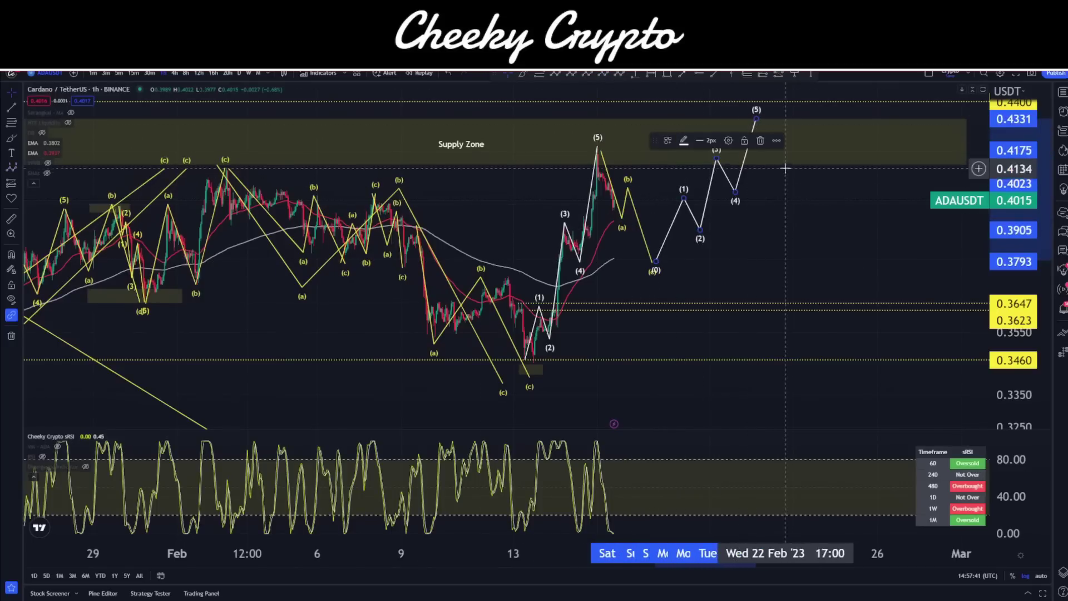
{"action": "scroll", "coordinate": [512, 156], "scroll_direction": "down", "scroll_amount": 3}
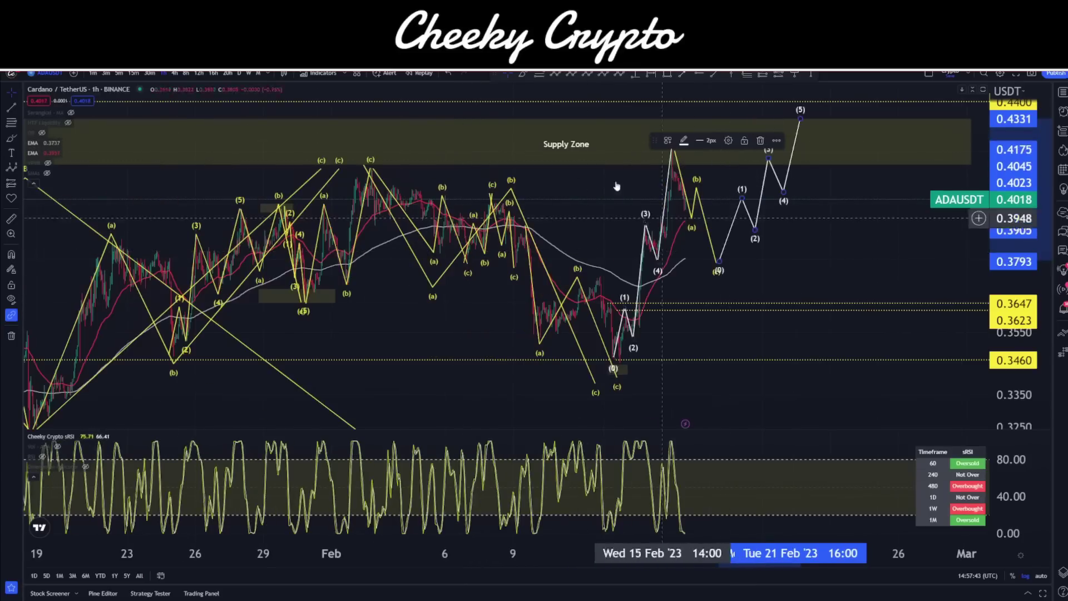
- Switch to the Smart Money Concepts chart and set its timeframe to 1 hour
{"action": "key", "text": "ctrl+Tab"}
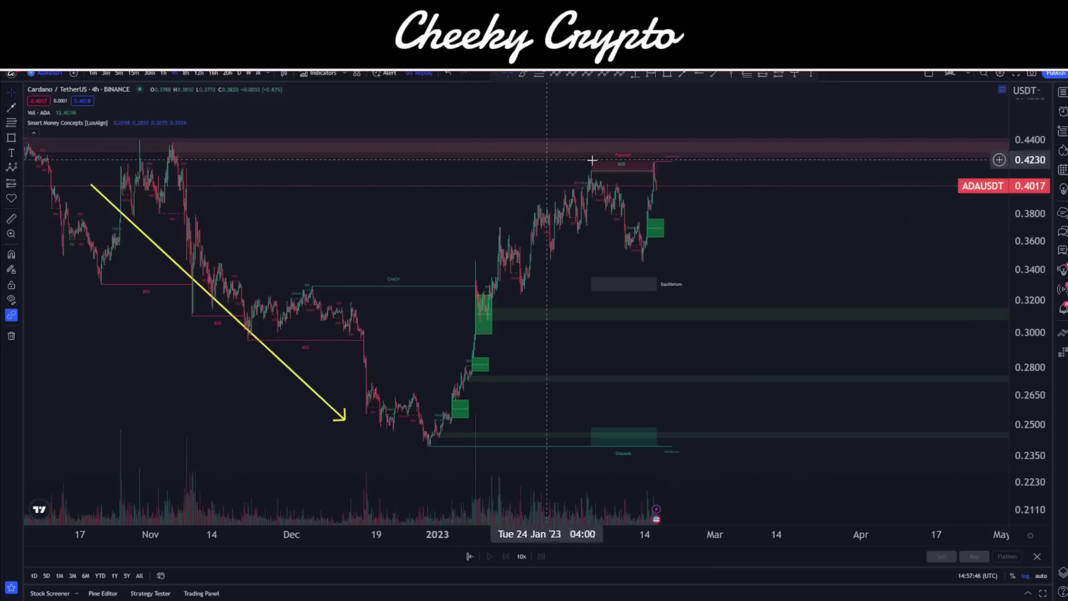
{"action": "left_click_drag", "start_coordinate": [751, 250], "coordinate": [696, 171]}
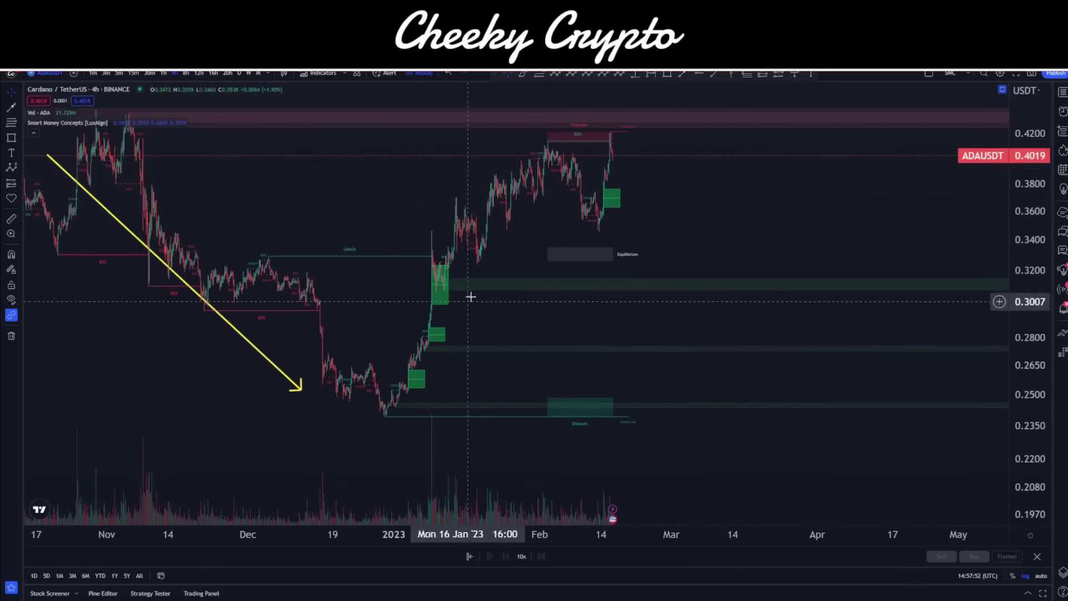
{"action": "left_click", "coordinate": [163, 73]}
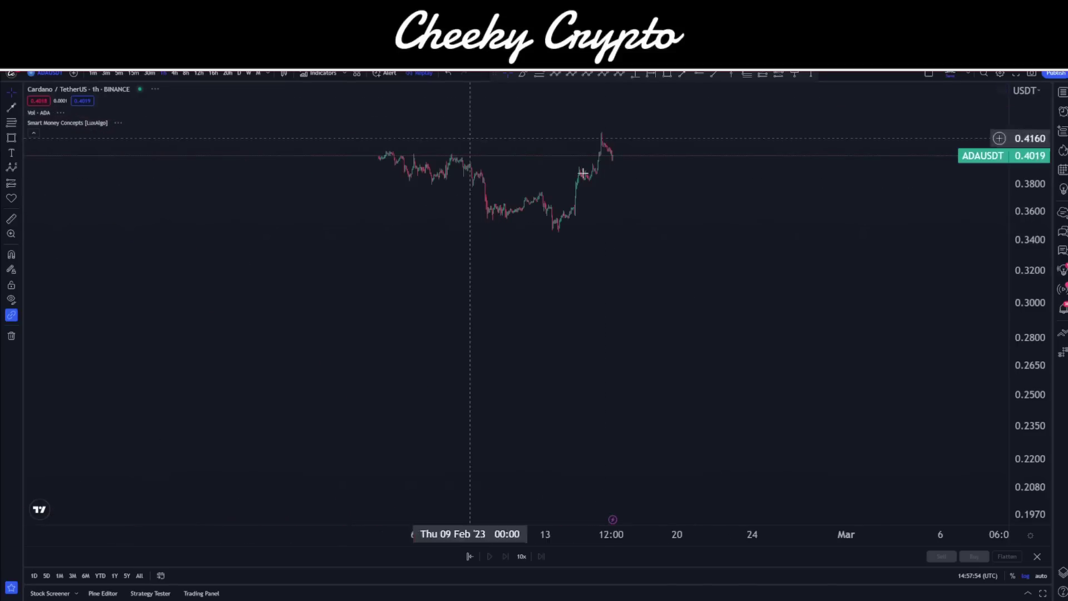
{"action": "scroll", "coordinate": [723, 234], "scroll_direction": "down", "scroll_amount": 5}
{"action": "left_click_drag", "start_coordinate": [821, 381], "coordinate": [678, 301]}
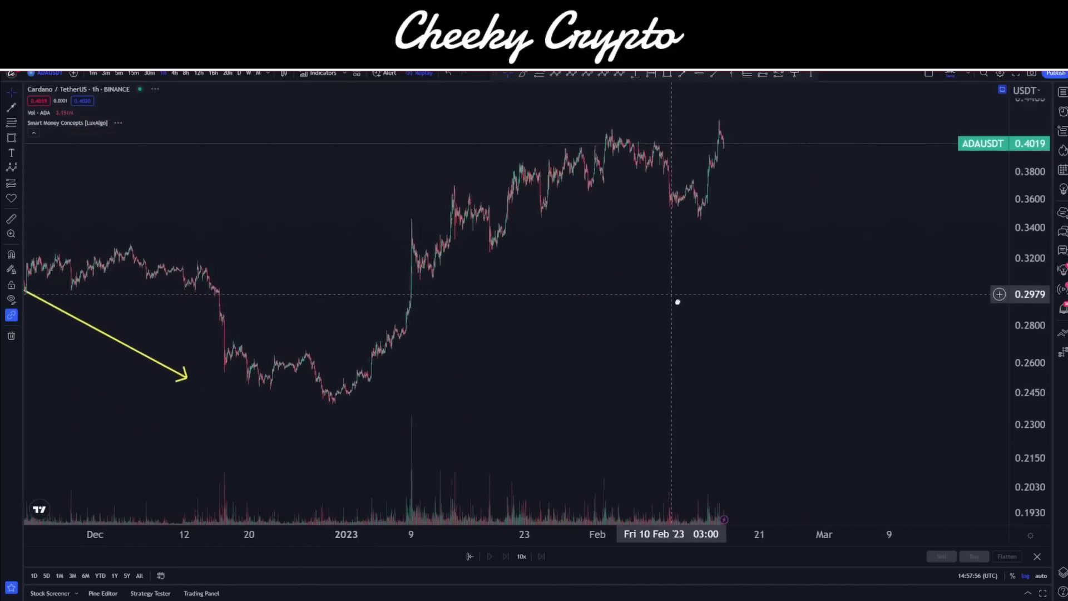
{"action": "scroll", "coordinate": [911, 314], "scroll_direction": "down", "scroll_amount": 3}
{"action": "scroll", "coordinate": [911, 315], "scroll_direction": "right", "scroll_amount": 3}
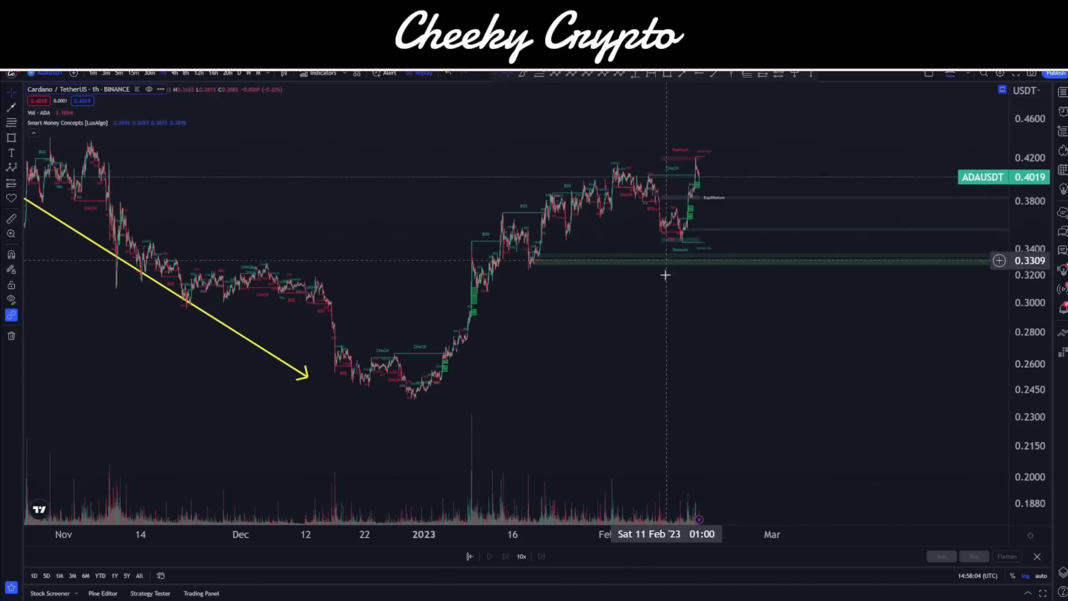
- Draw a white five-wave impulse over the mid-February rally from about 0.3439, with (1) 0.3635, (2) 0.3503, (3) 0.3941, (4) 0.3801 and (5) 0.4194
{"action": "scroll", "coordinate": [687, 346], "scroll_direction": "up", "scroll_amount": 3}
{"action": "scroll", "coordinate": [686, 345], "scroll_direction": "up", "scroll_amount": 3}
{"action": "left_click_drag", "start_coordinate": [503, 322], "coordinate": [835, 398]}
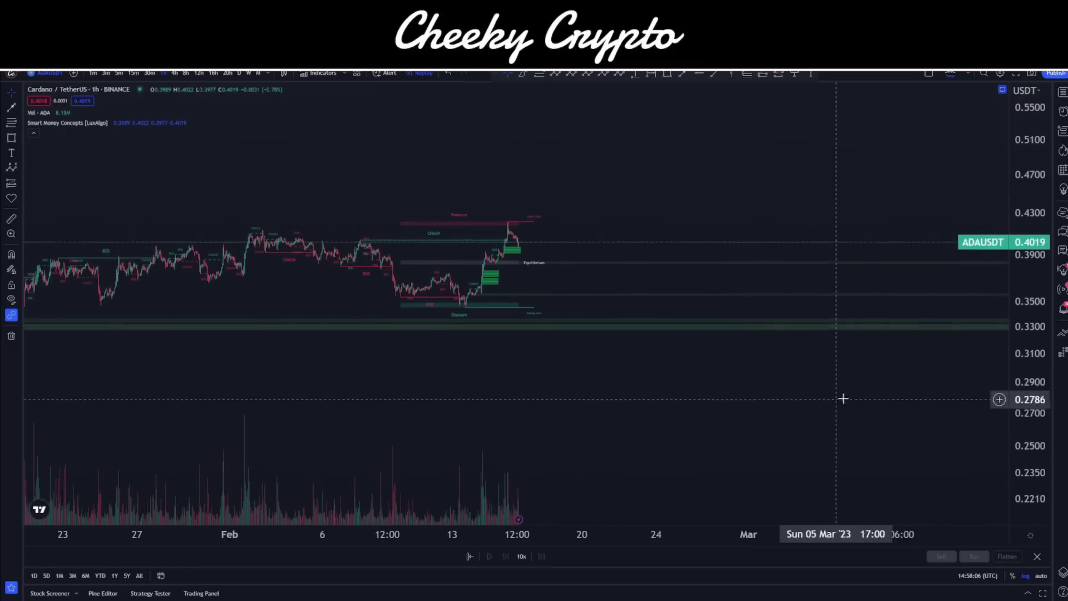
{"action": "left_click_drag", "start_coordinate": [1029, 398], "coordinate": [675, 269]}
{"action": "scroll", "coordinate": [606, 272], "scroll_direction": "up", "scroll_amount": 2}
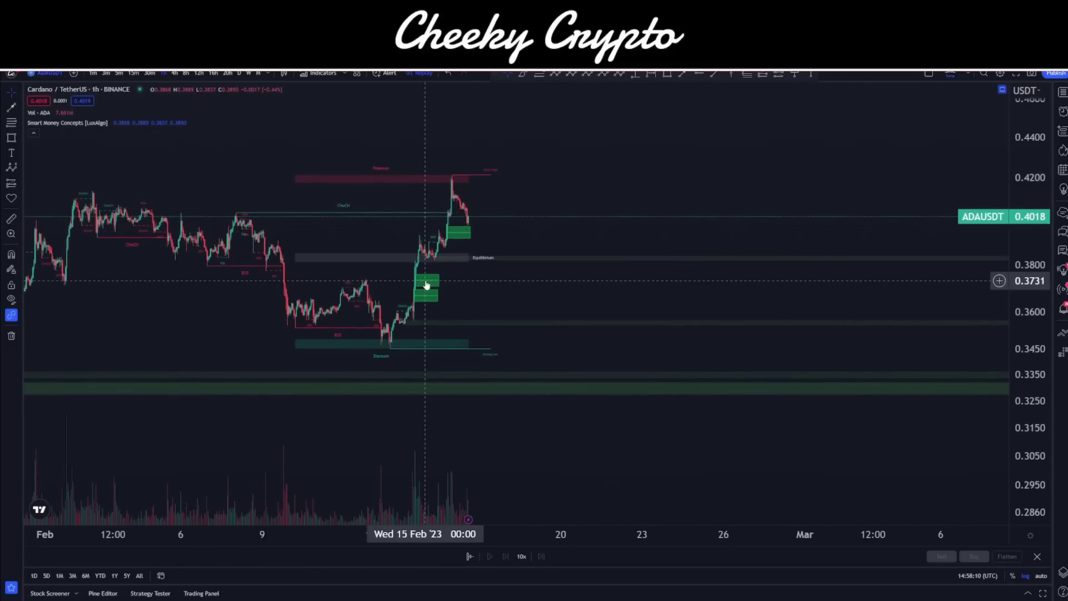
{"action": "left_click", "coordinate": [382, 351]}
{"action": "left_click", "coordinate": [397, 303]}
{"action": "left_click", "coordinate": [410, 335]}
{"action": "left_click", "coordinate": [420, 234]}
{"action": "left_click", "coordinate": [431, 265]}
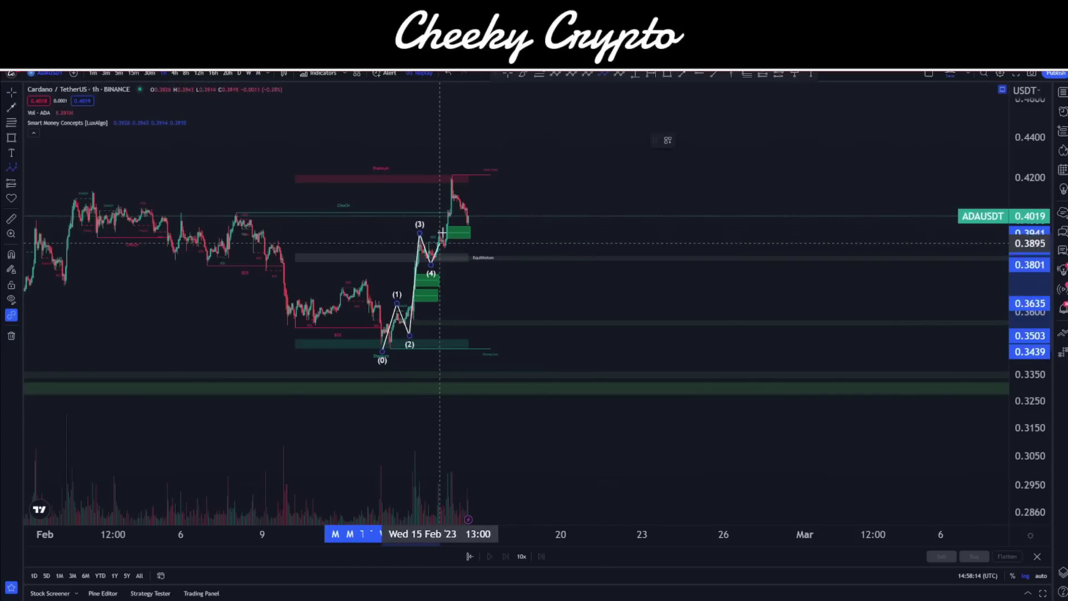
{"action": "left_click", "coordinate": [455, 177]}
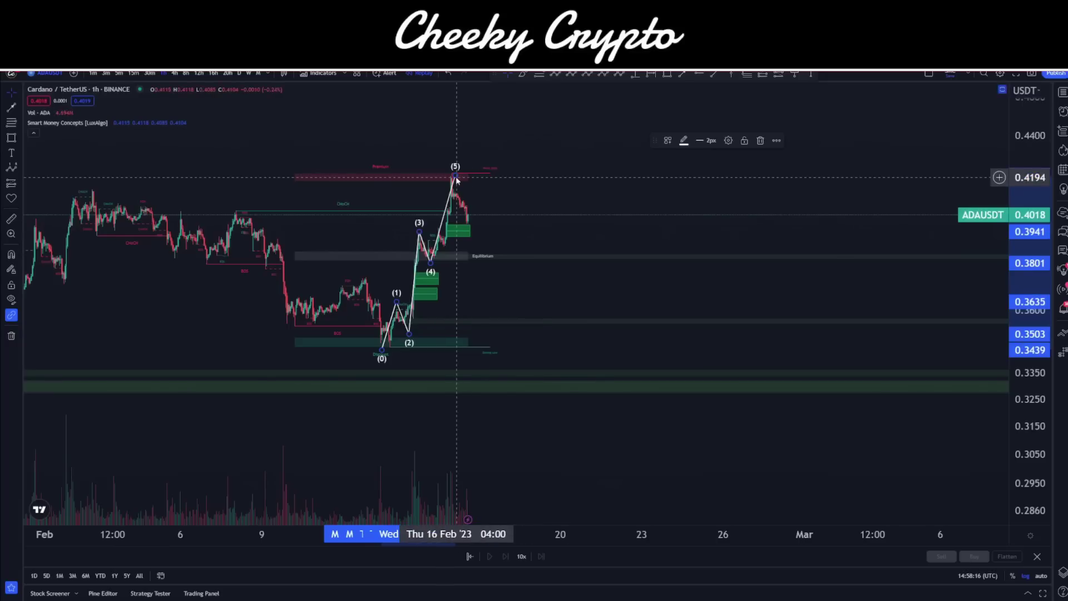
- Draw a yellow ABC correction from about 0.4212 and adjust its points to (a) 0.3865, (b) 0.4025 and (c) 0.3777
{"action": "left_click", "coordinate": [556, 74]}
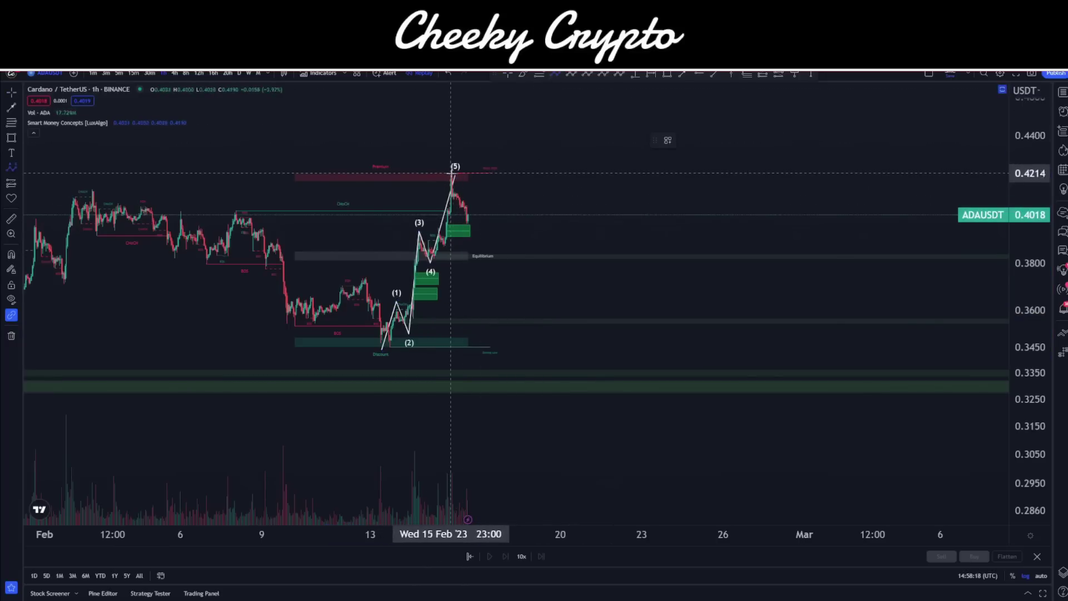
{"action": "left_click", "coordinate": [453, 174]}
{"action": "left_click", "coordinate": [468, 231]}
{"action": "left_click", "coordinate": [480, 215]}
{"action": "left_click", "coordinate": [500, 289]}
{"action": "left_click_drag", "start_coordinate": [468, 231], "coordinate": [489, 213]}
{"action": "left_click_drag", "start_coordinate": [501, 289], "coordinate": [523, 268]}
{"action": "left_click", "coordinate": [524, 102]}
- Draw a white impulse from wave (c) at about 0.3768, with (1) 0.3987, (2) 0.3863, (3) 0.4178, (4) 0.4025 and (5) 0.4269
{"action": "left_click", "coordinate": [588, 74]}
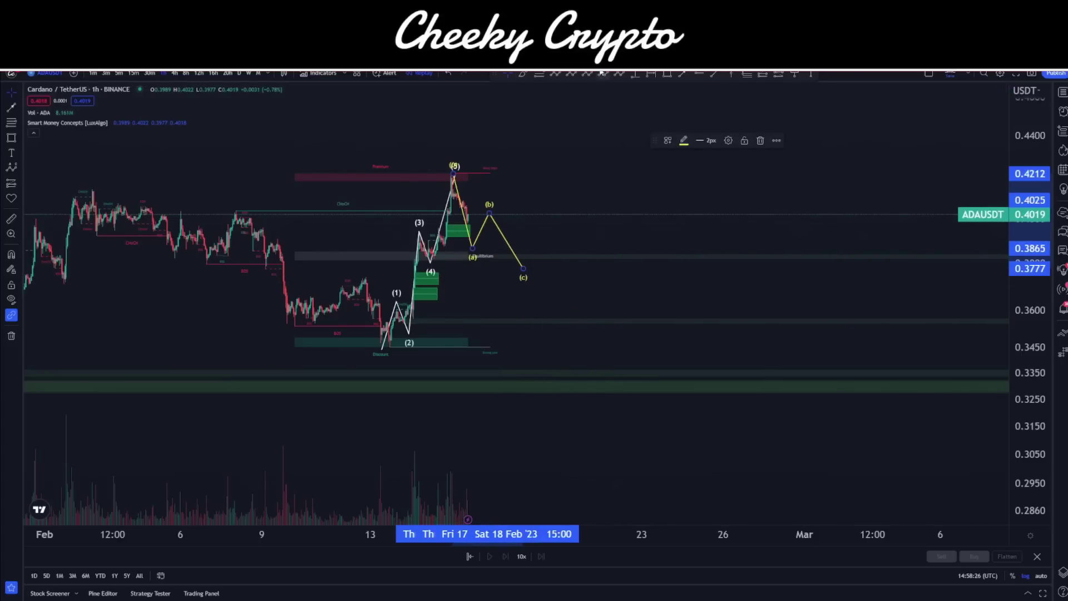
{"action": "left_click", "coordinate": [522, 270]}
{"action": "left_click", "coordinate": [548, 222]}
{"action": "left_click", "coordinate": [553, 249]}
{"action": "left_click", "coordinate": [590, 181]}
{"action": "left_click", "coordinate": [599, 222]}
{"action": "left_click", "coordinate": [627, 150]}
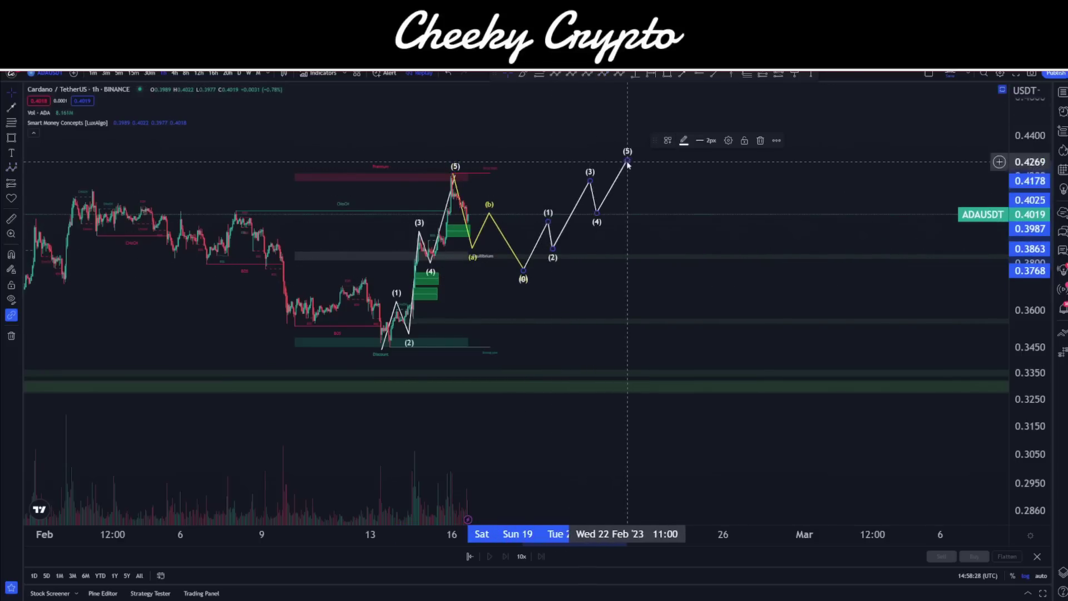
- Undo both impulse waves and the ABC correction drawn on the Smart Money Concepts chart
{"action": "scroll", "coordinate": [672, 198], "scroll_direction": "down", "scroll_amount": 5}
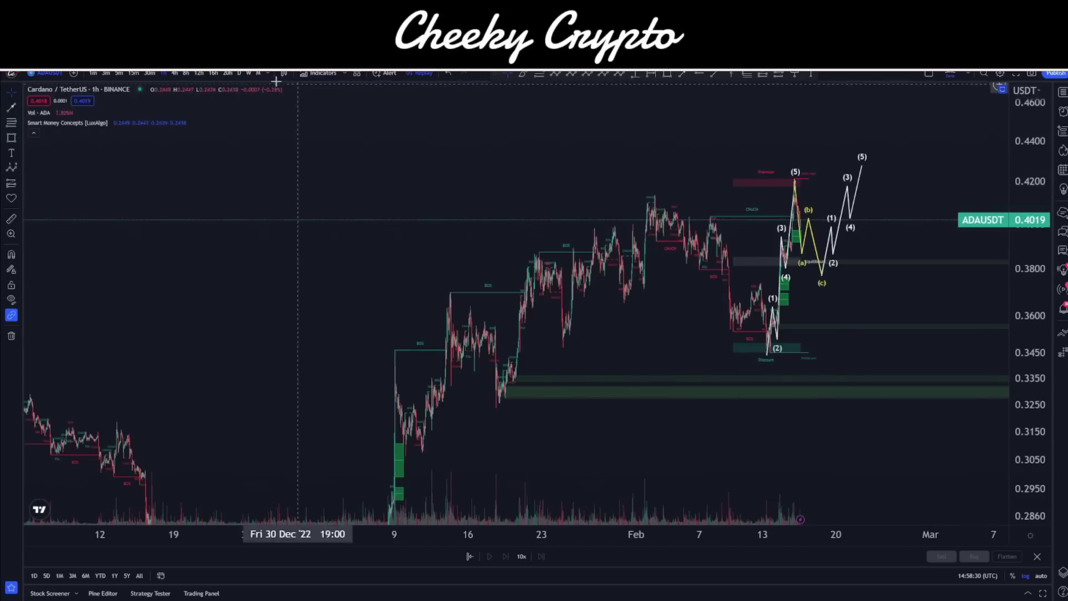
{"action": "scroll", "coordinate": [709, 288], "scroll_direction": "up", "scroll_amount": 5}
{"action": "scroll", "coordinate": [710, 288], "scroll_direction": "up", "scroll_amount": 5}
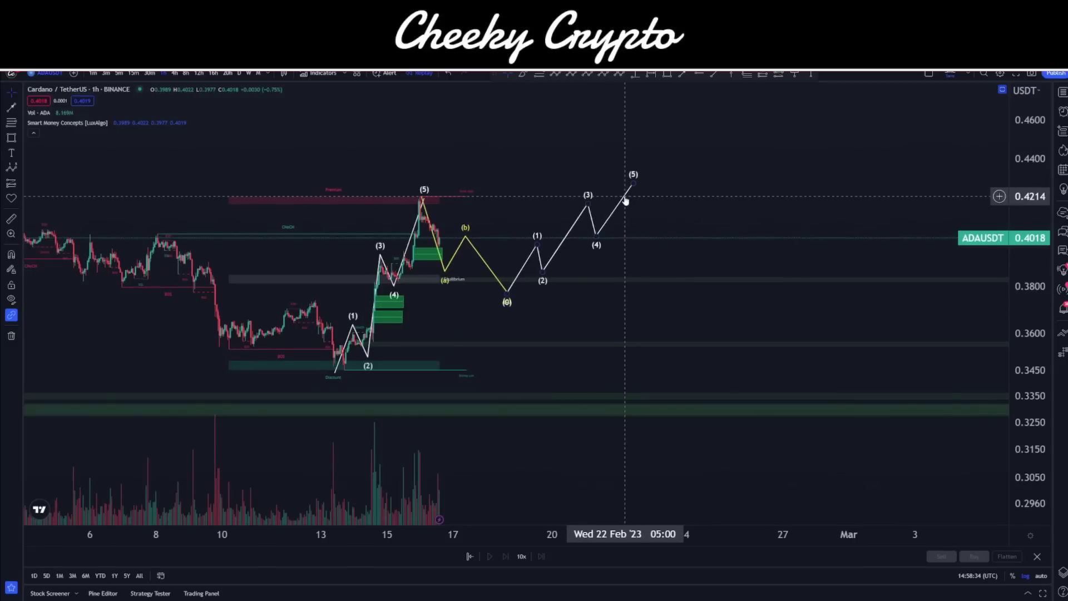
{"action": "key", "text": "ctrl+z"}
{"action": "key", "text": "ctrl+z"}
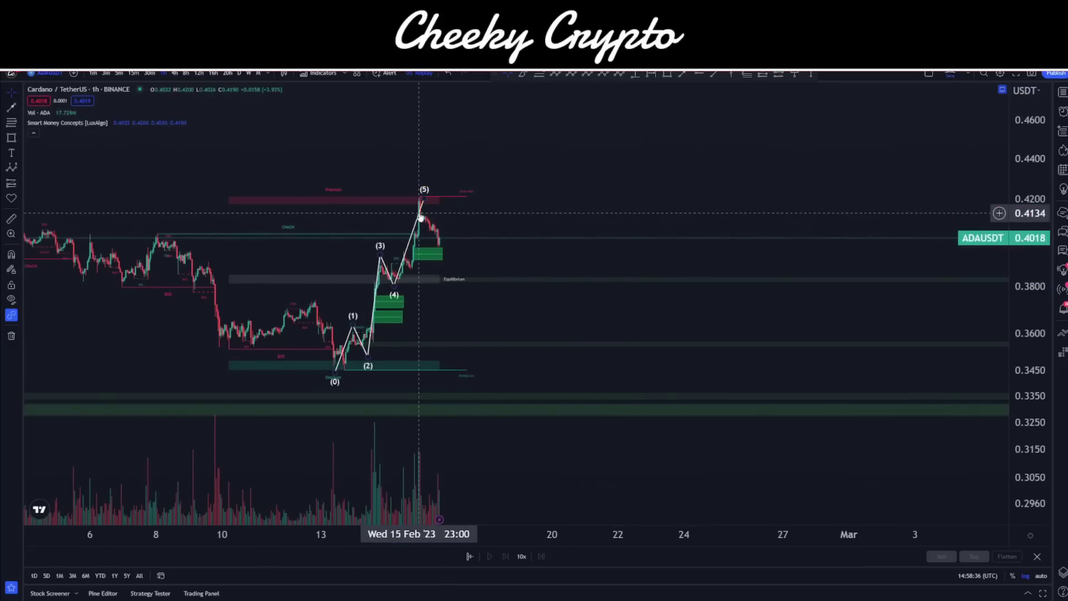
{"action": "key", "text": "ctrl+z"}
{"action": "mouse_move", "coordinate": [446, 300]}
{"action": "left_mouse_down"}
{"action": "mouse_move", "coordinate": [710, 308]}
{"action": "mouse_move", "coordinate": [786, 289]}
{"action": "left_mouse_up"}
{"action": "scroll", "coordinate": [787, 289], "scroll_direction": "up", "scroll_amount": 3}
{"action": "left_click_drag", "start_coordinate": [706, 331], "coordinate": [767, 308]}
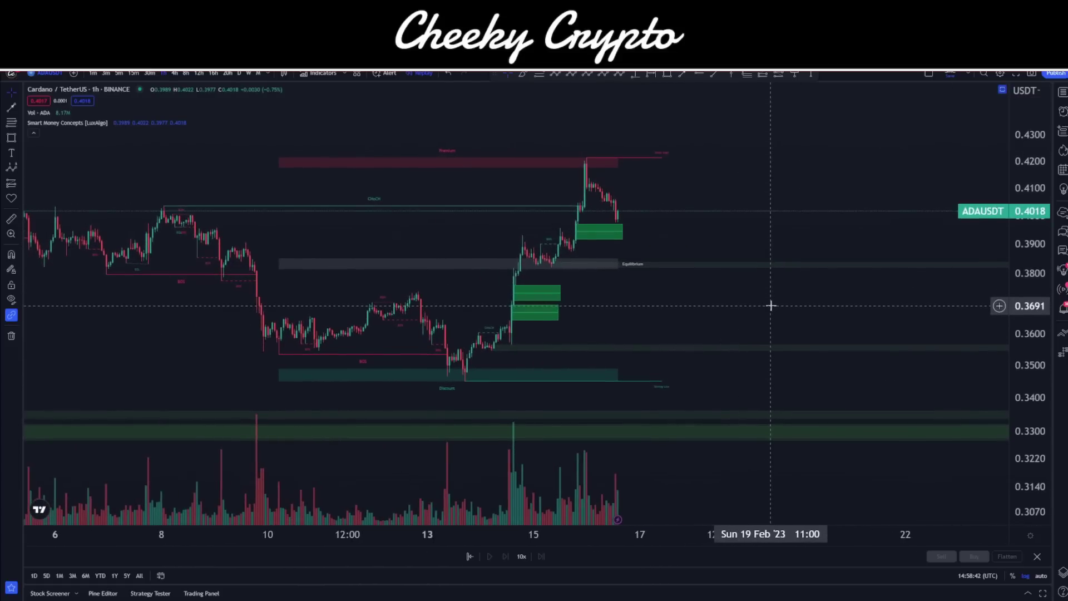